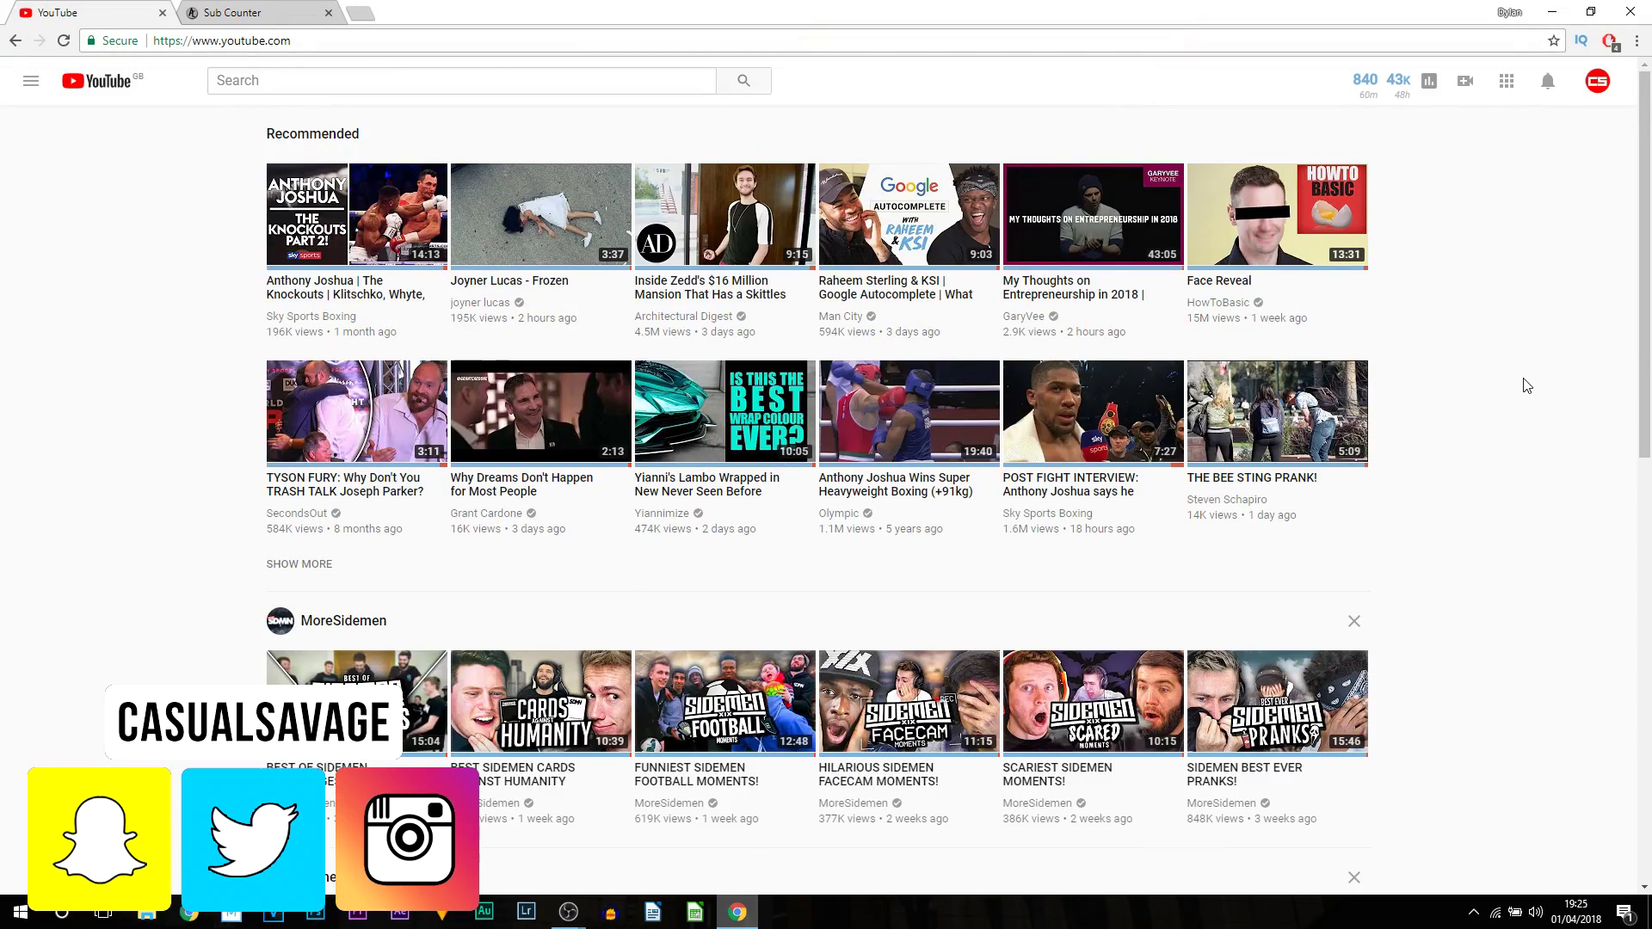
Copy the channel ID from YouTube's advanced account settings and return to the Sub Counter tab
left_click(1598, 80)
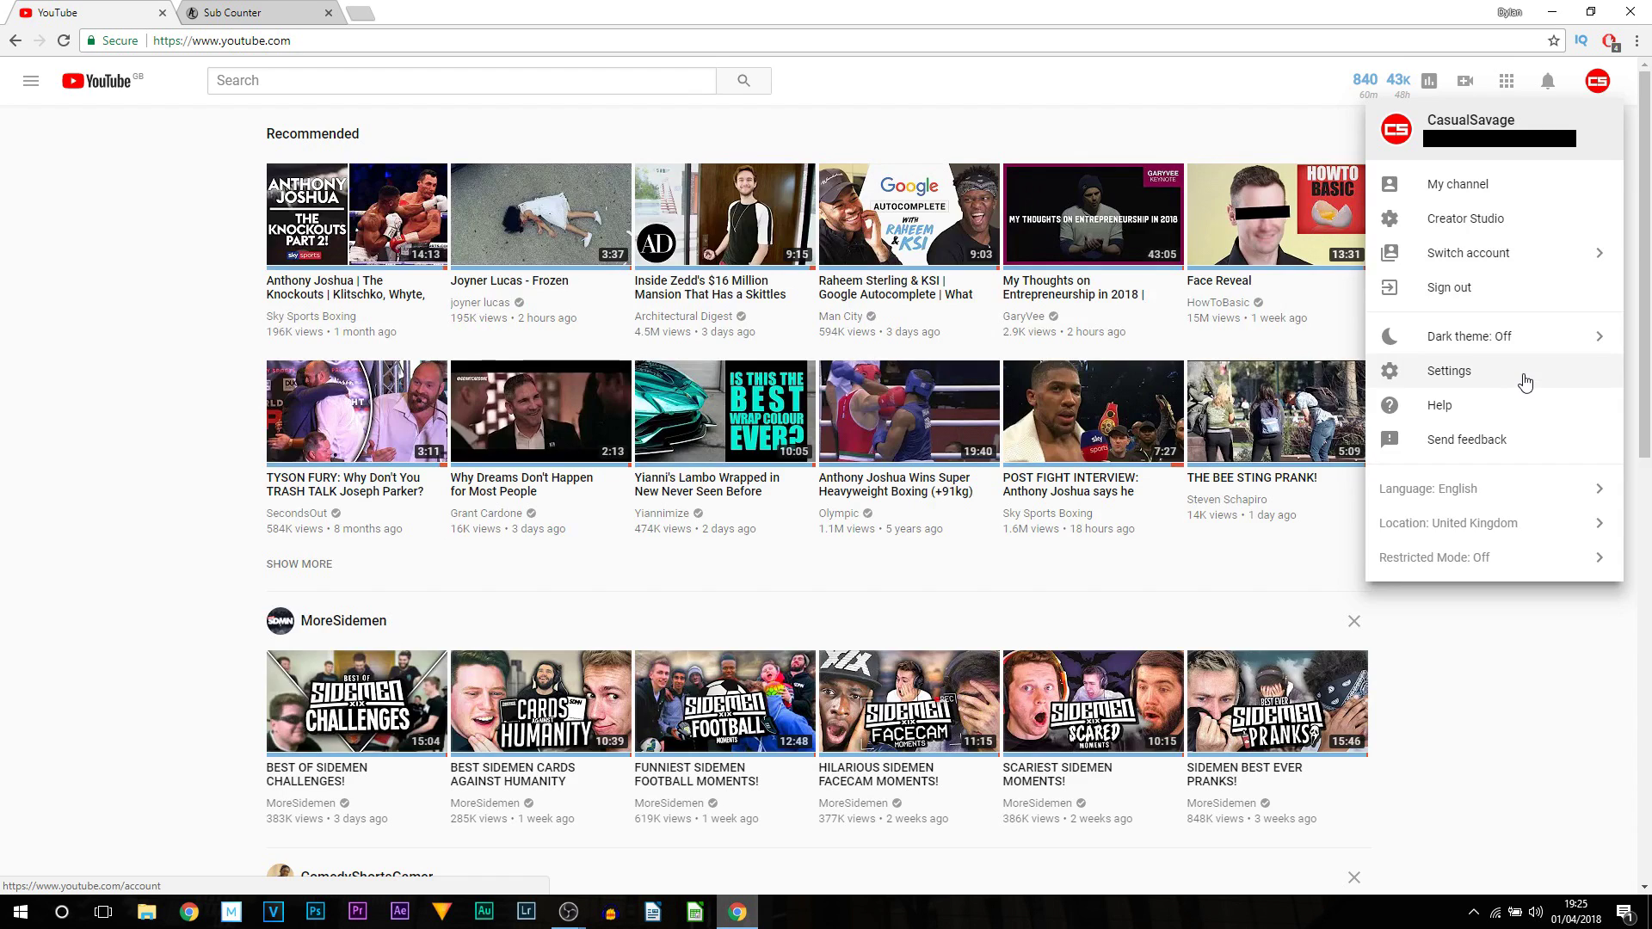
left_click(1525, 382)
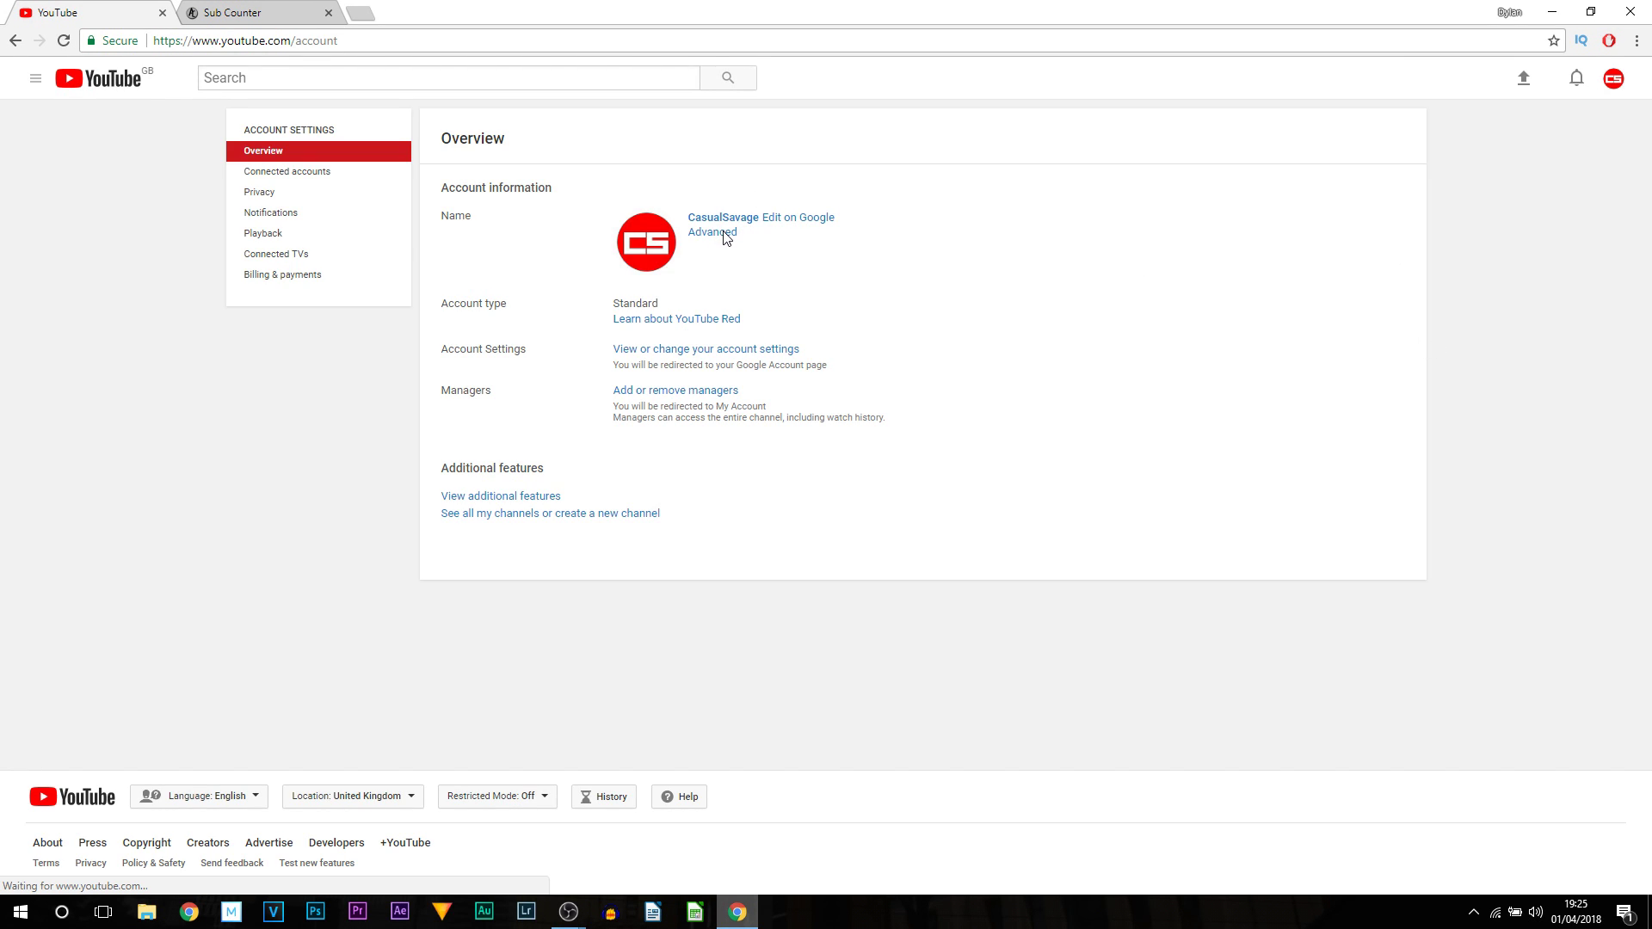
left_click_drag(548, 377, 689, 377)
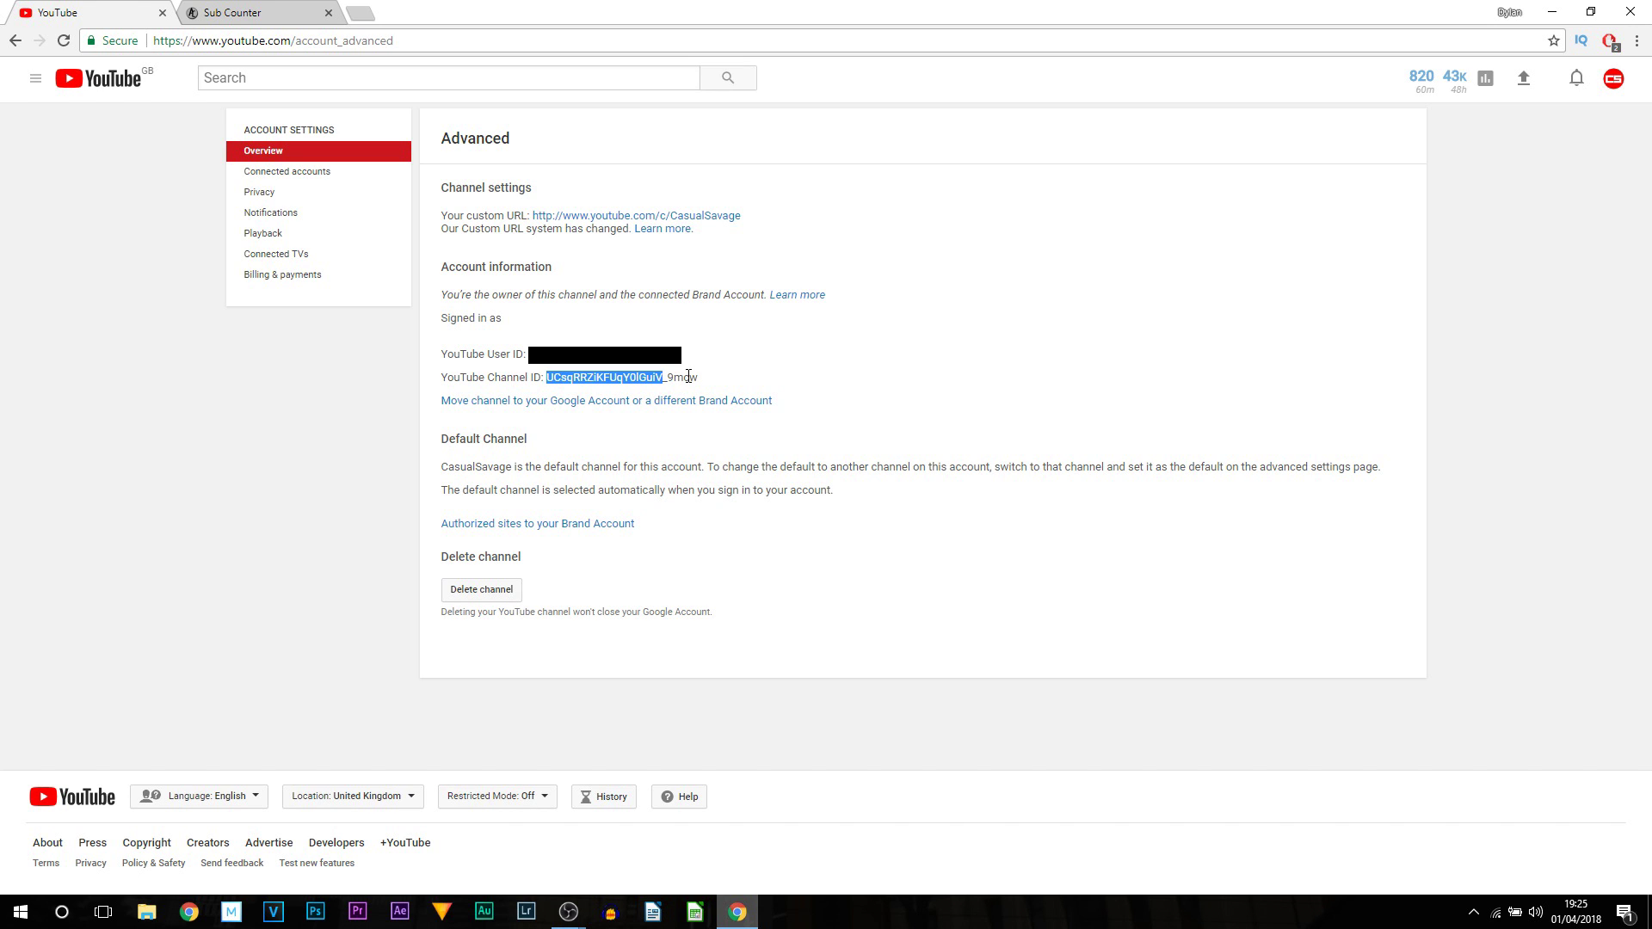
key("ctrl+Tab")
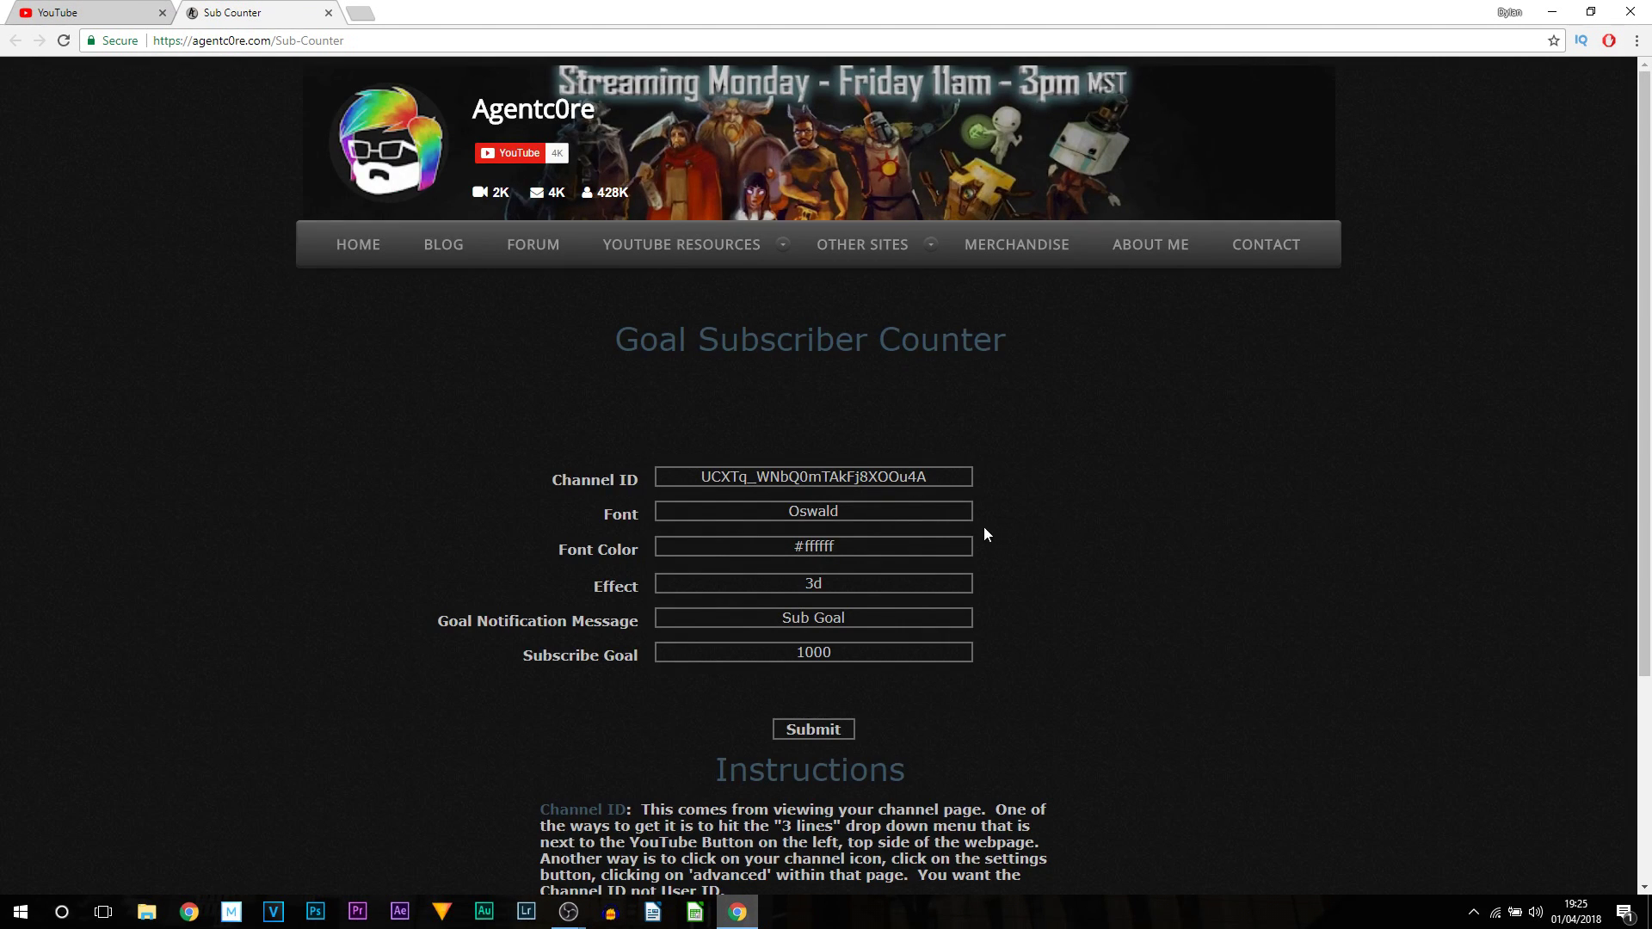
Replace the sample Channel ID with the copied YouTube channel ID
scroll(936, 509, "down", 1)
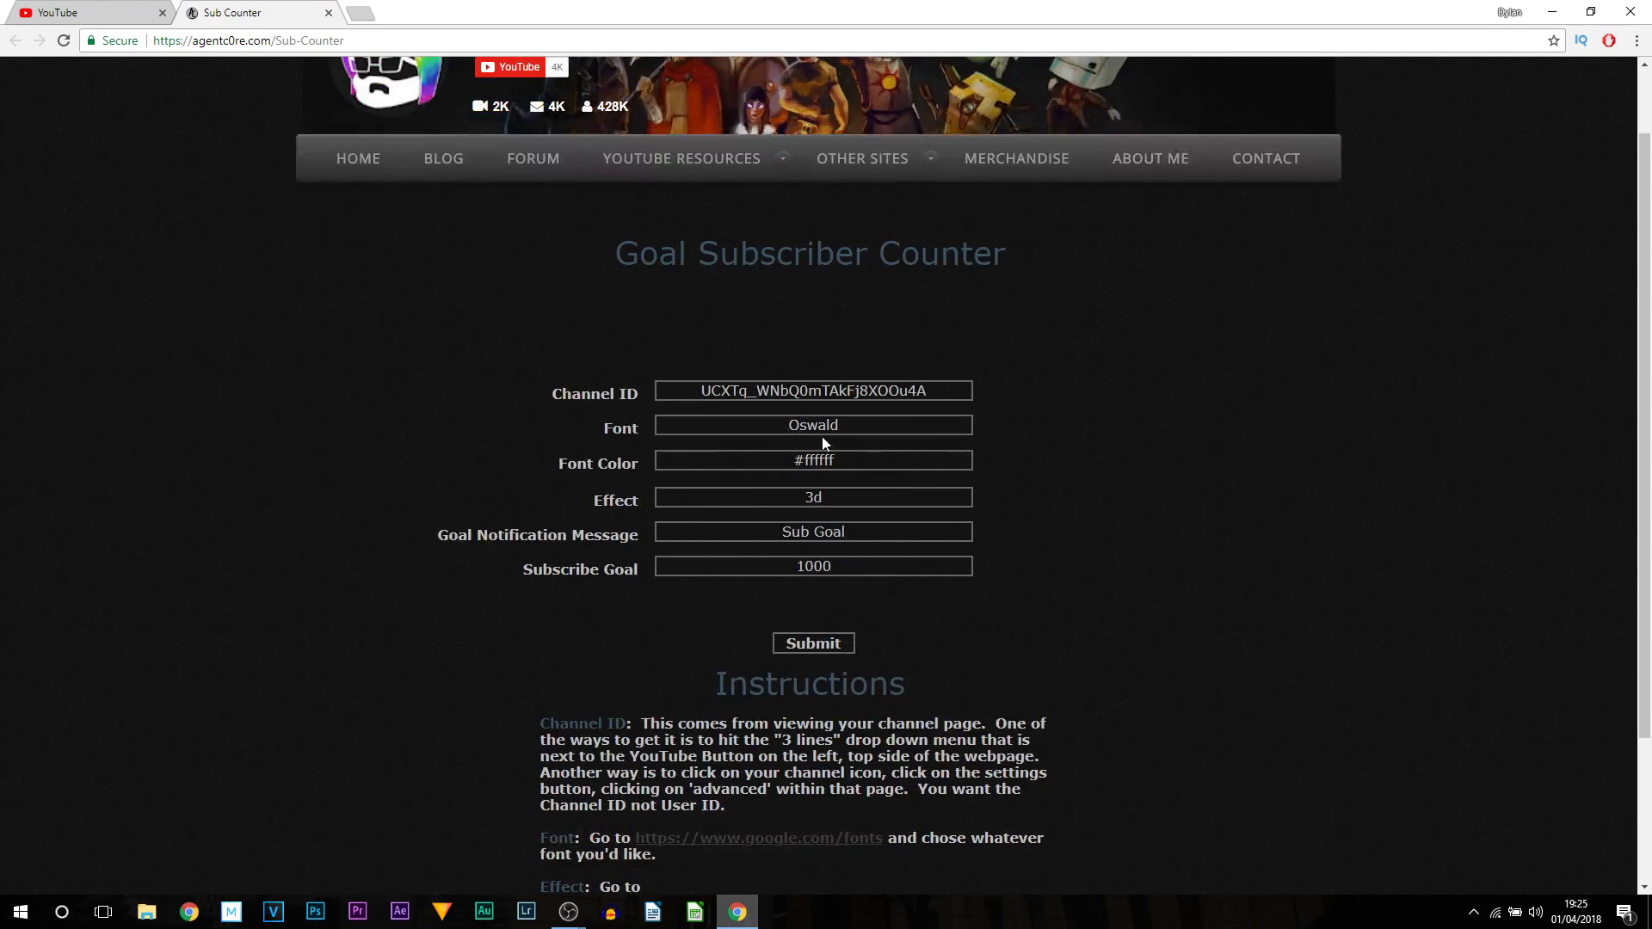
scroll(819, 419, "up", 1)
scroll(819, 419, "down", 2)
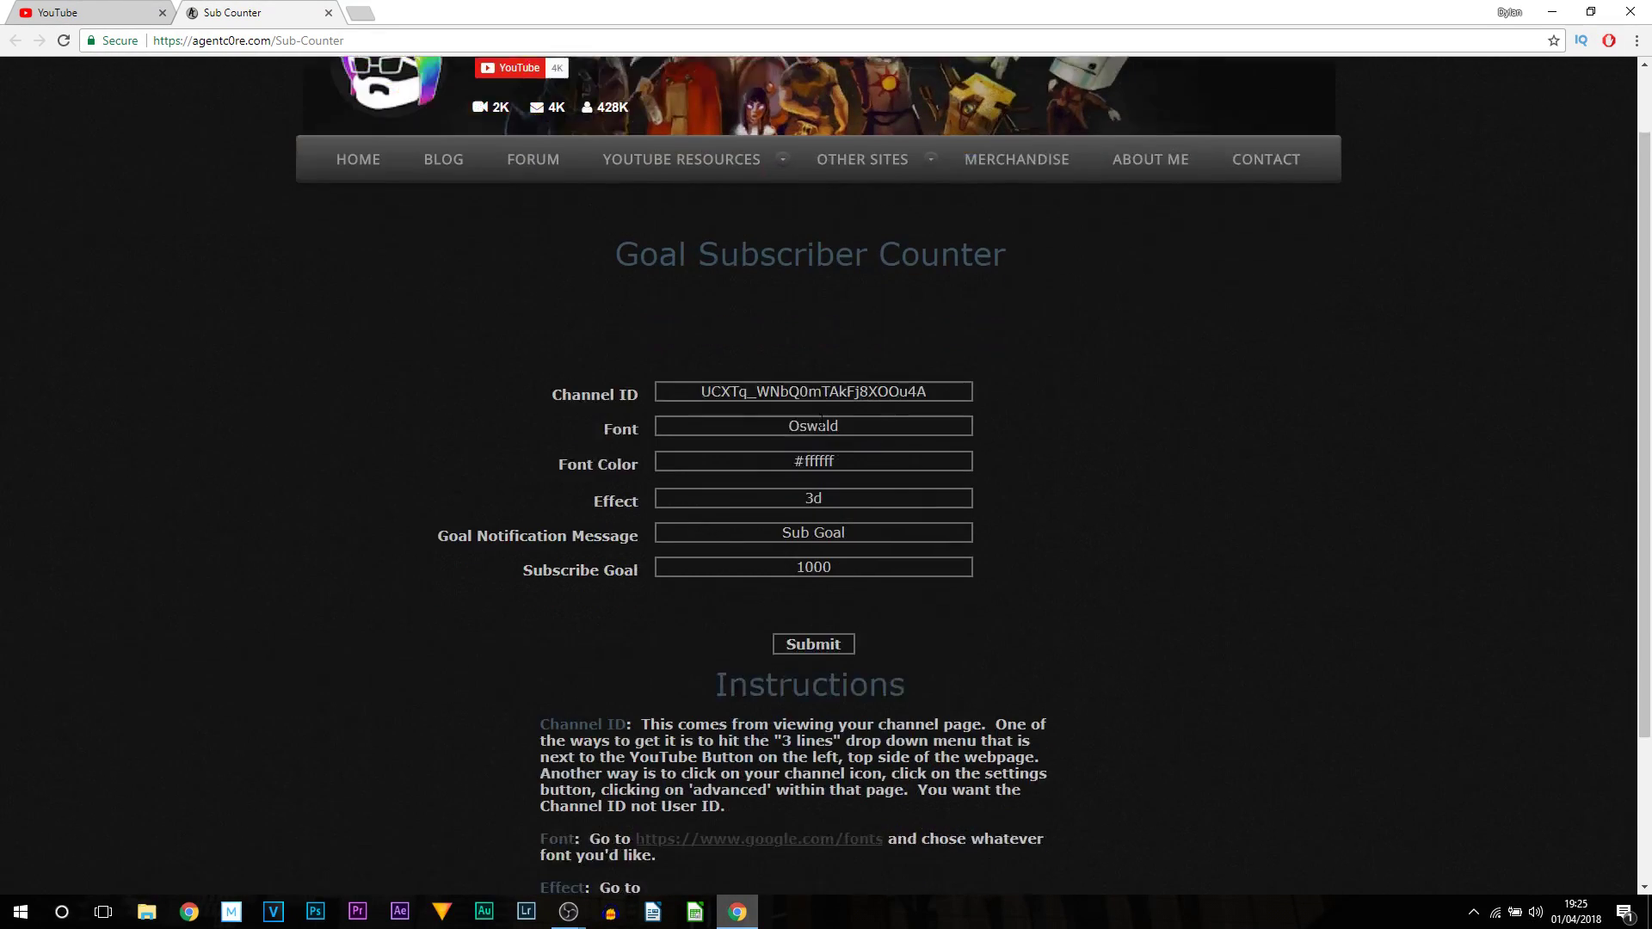
scroll(820, 418, "down", 1)
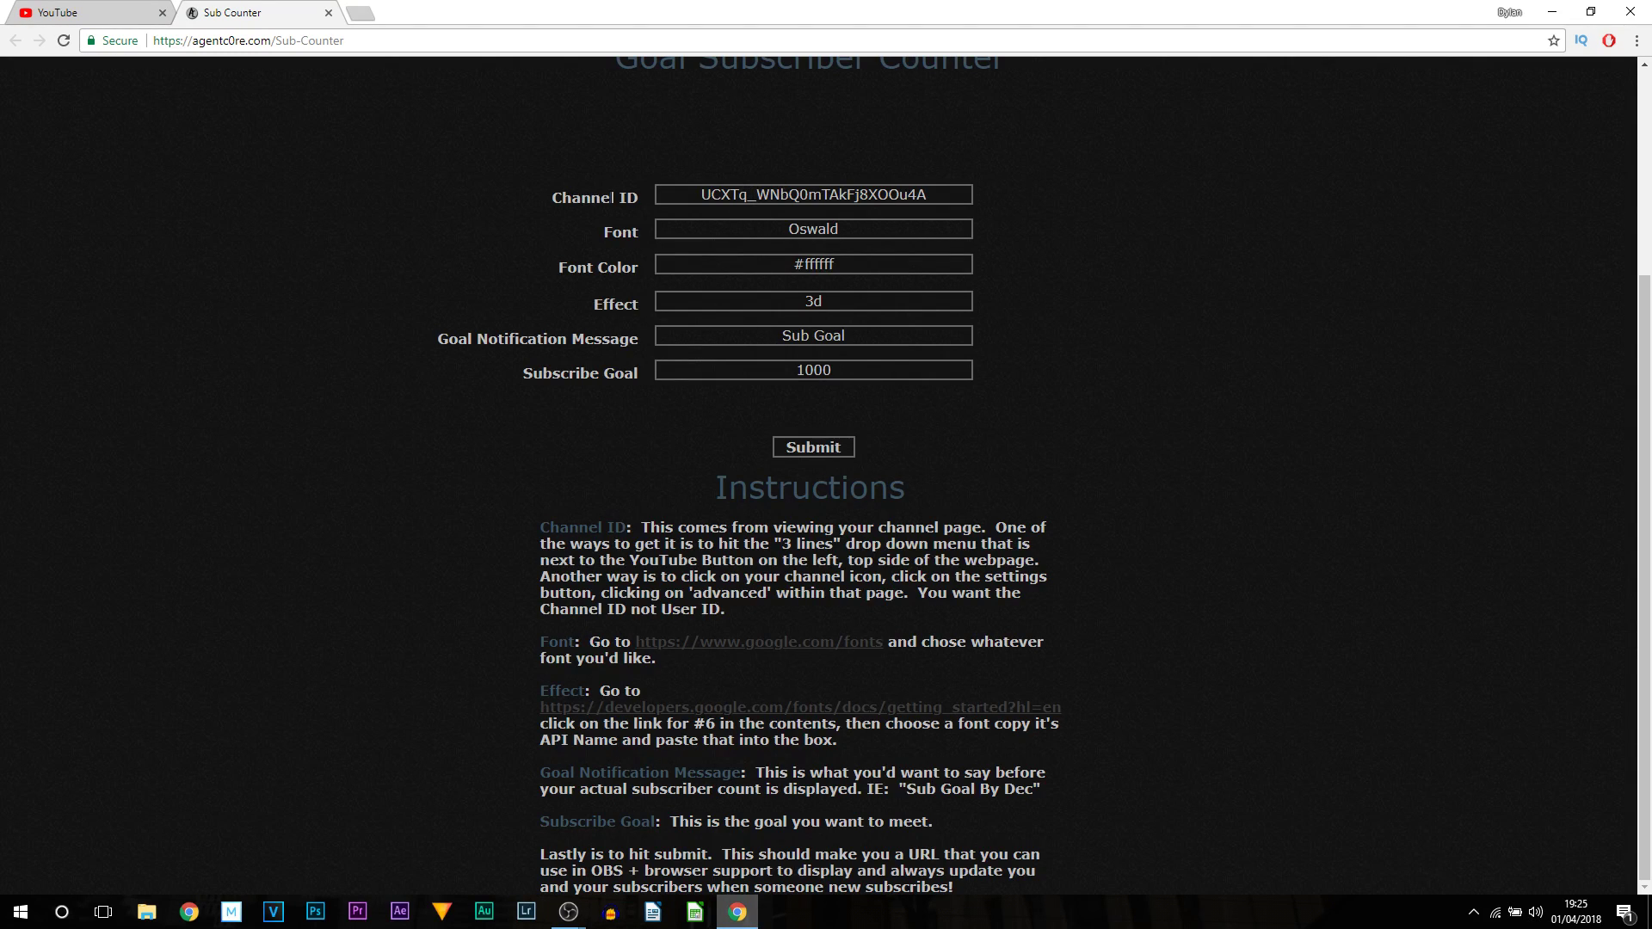
scroll(829, 209, "up", 1)
left_click(946, 282)
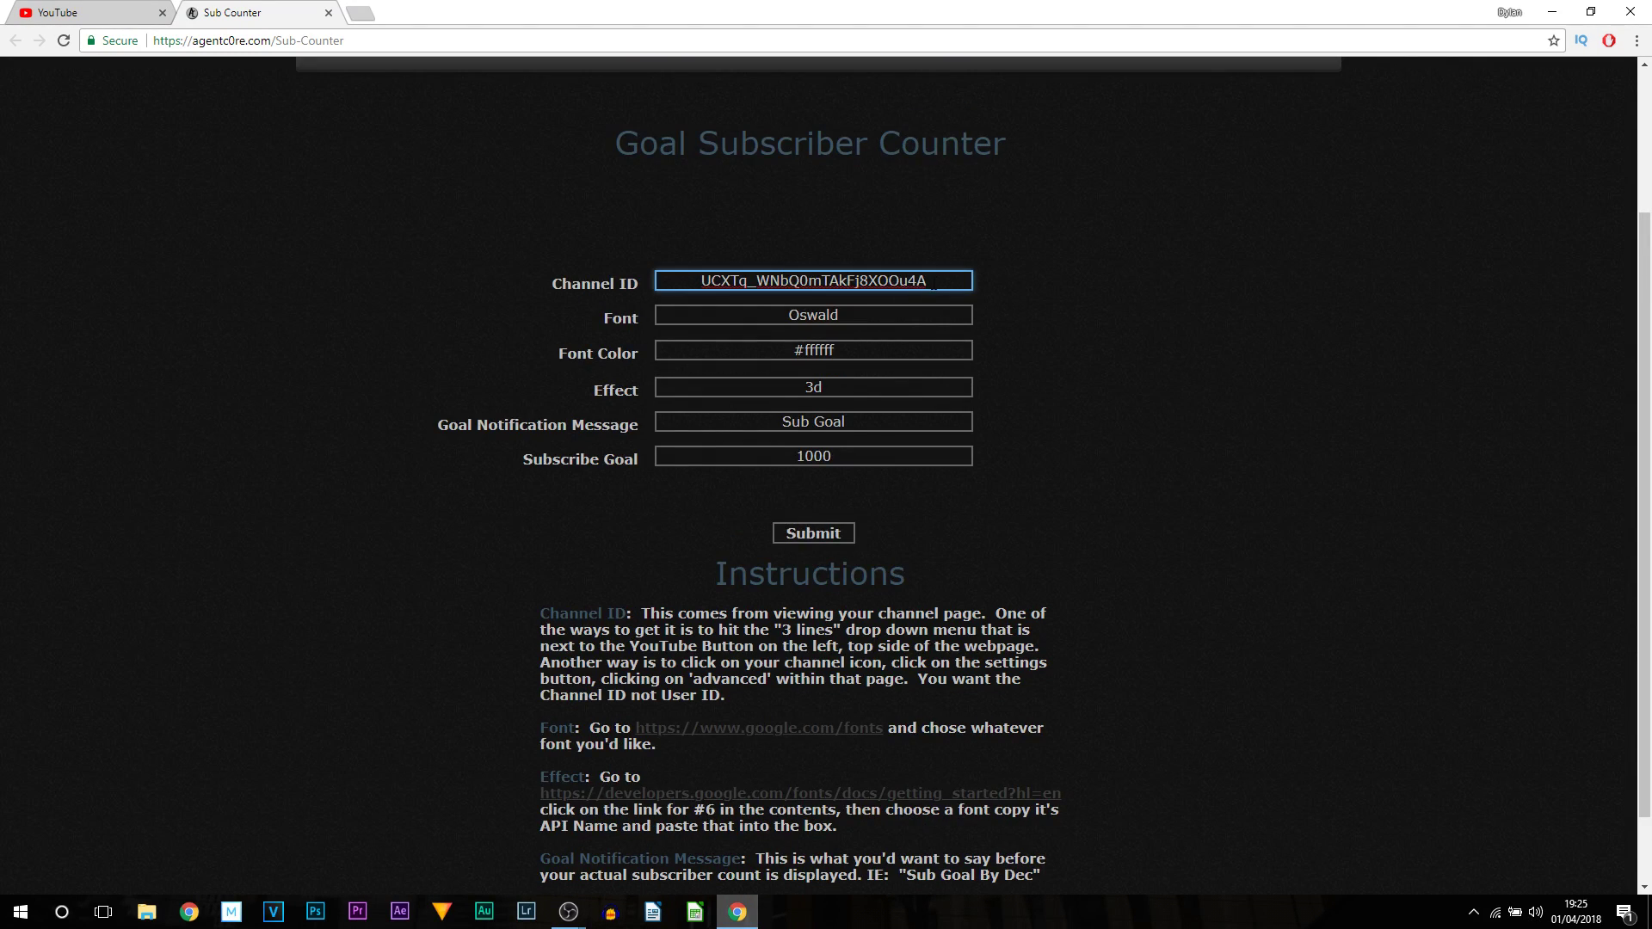
left_click_drag(934, 284, 642, 255)
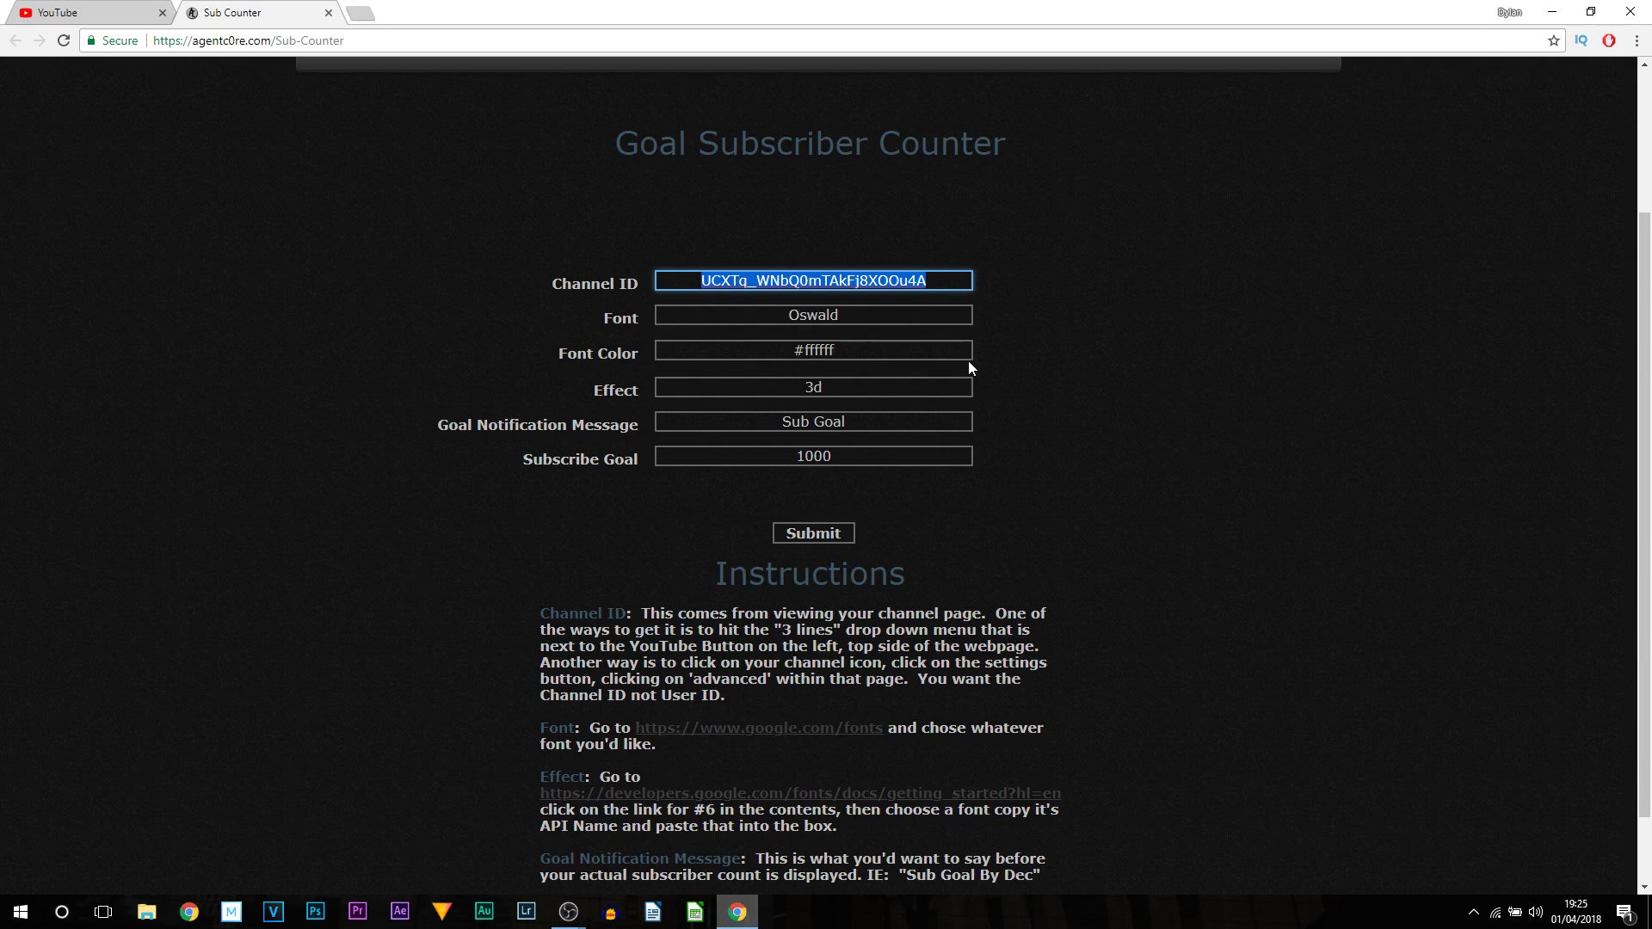
type("UCsqRRZiKFUqY0lGuiV_9mcw")
left_click(647, 328)
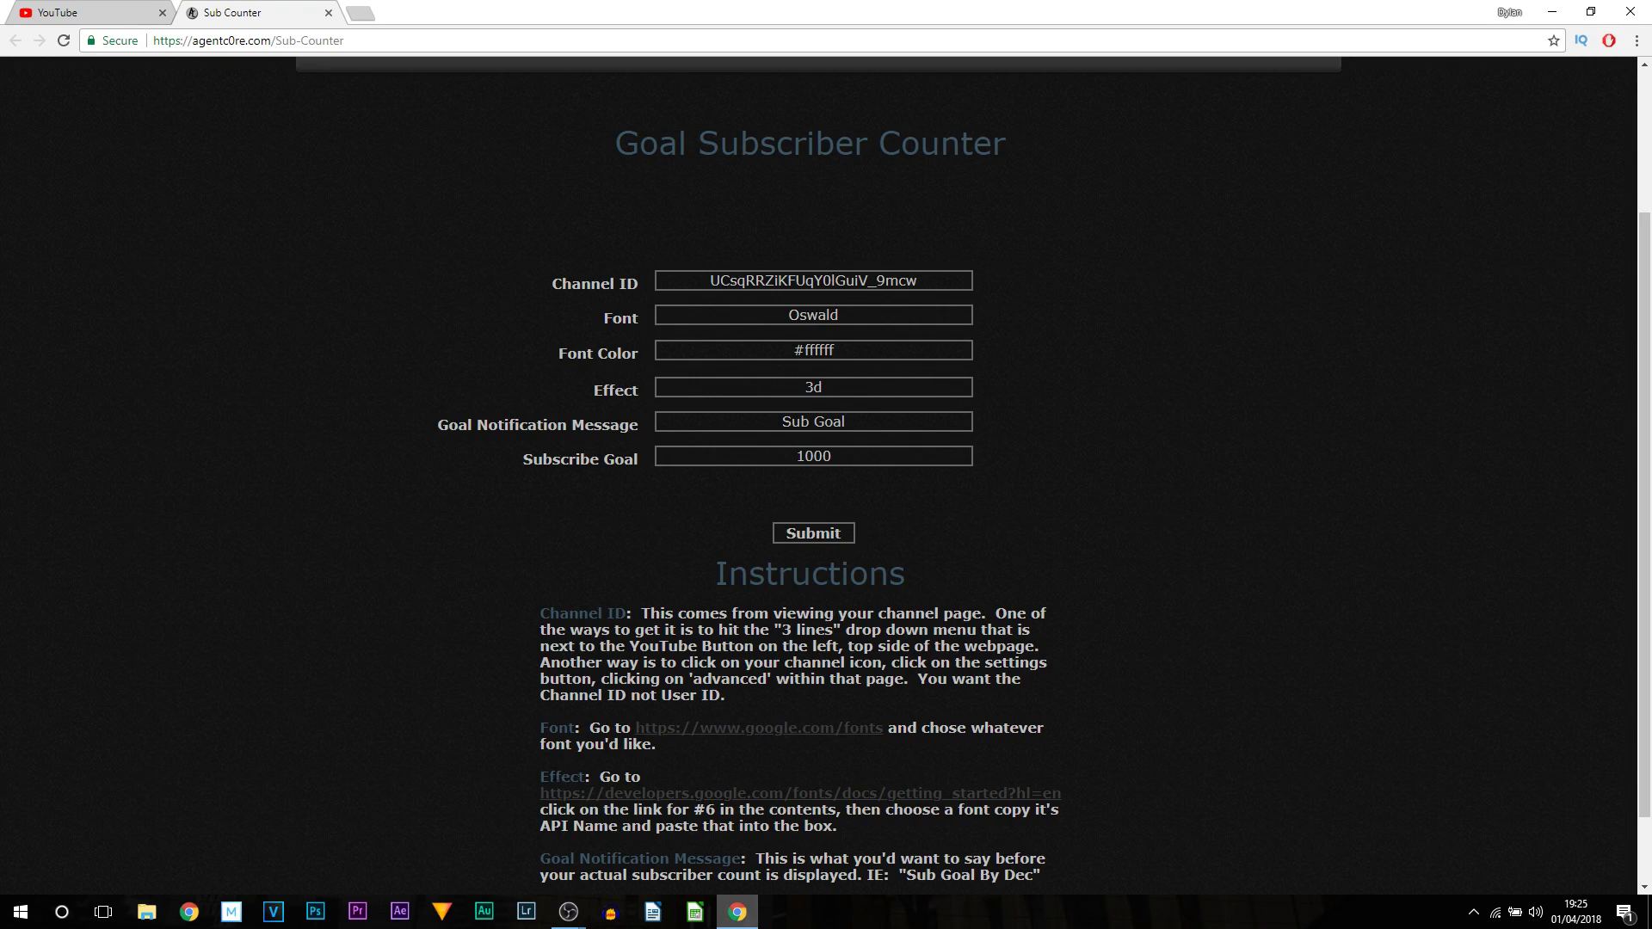
Open Google Fonts in a new tab and locate and select the Chicle font name
middle_click(731, 731)
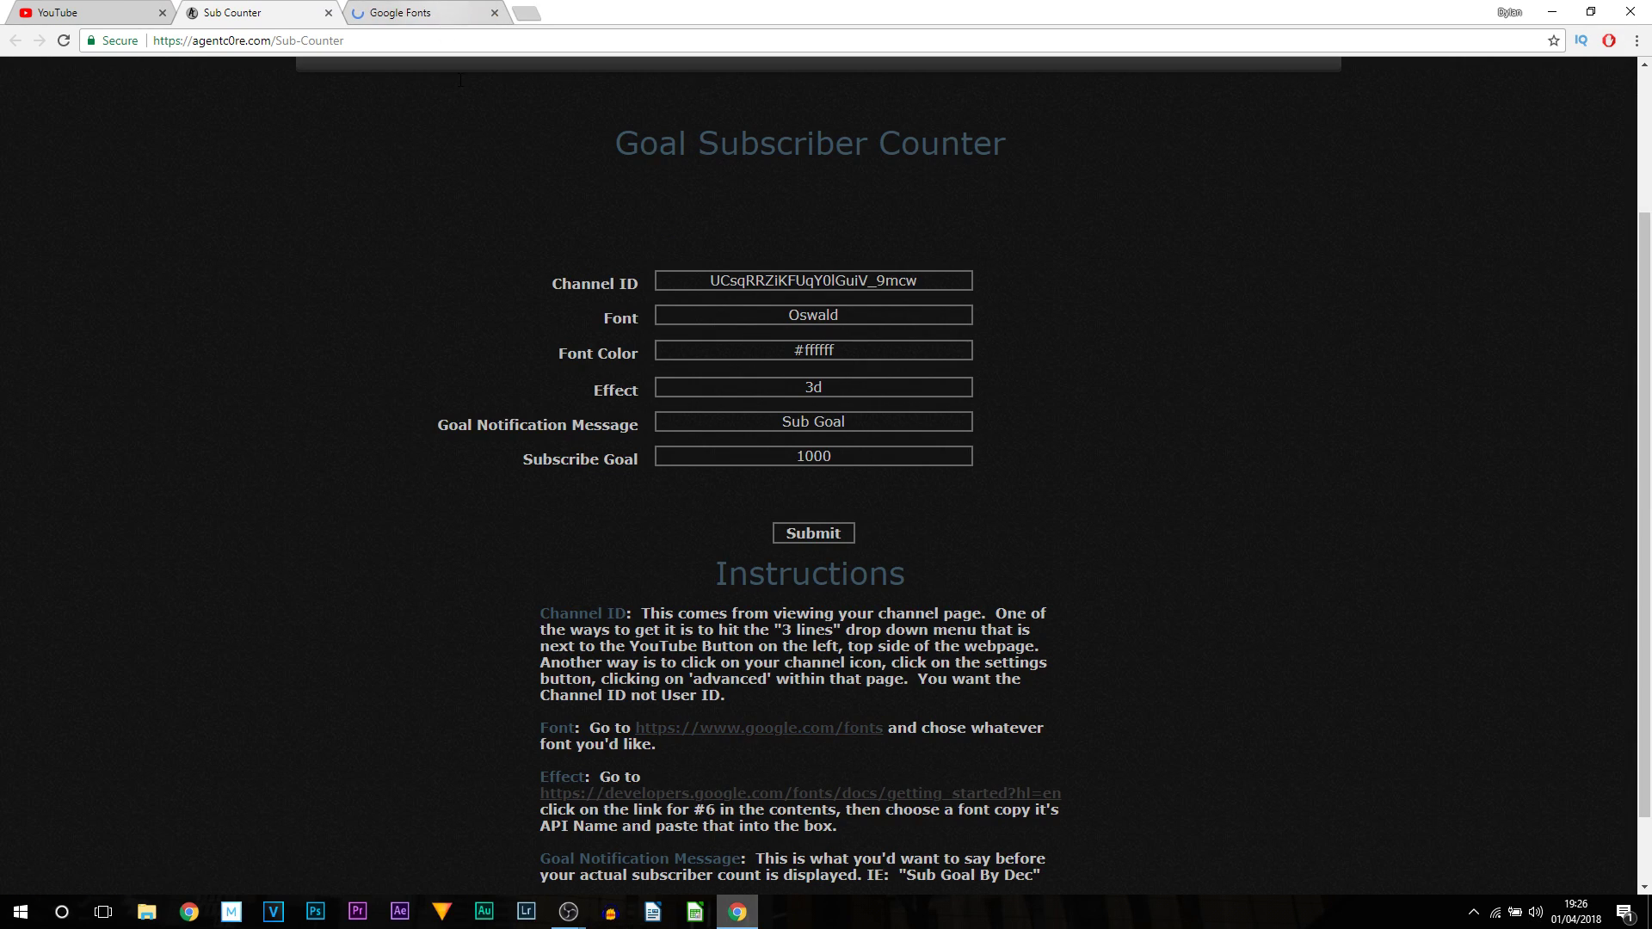
left_click(439, 10)
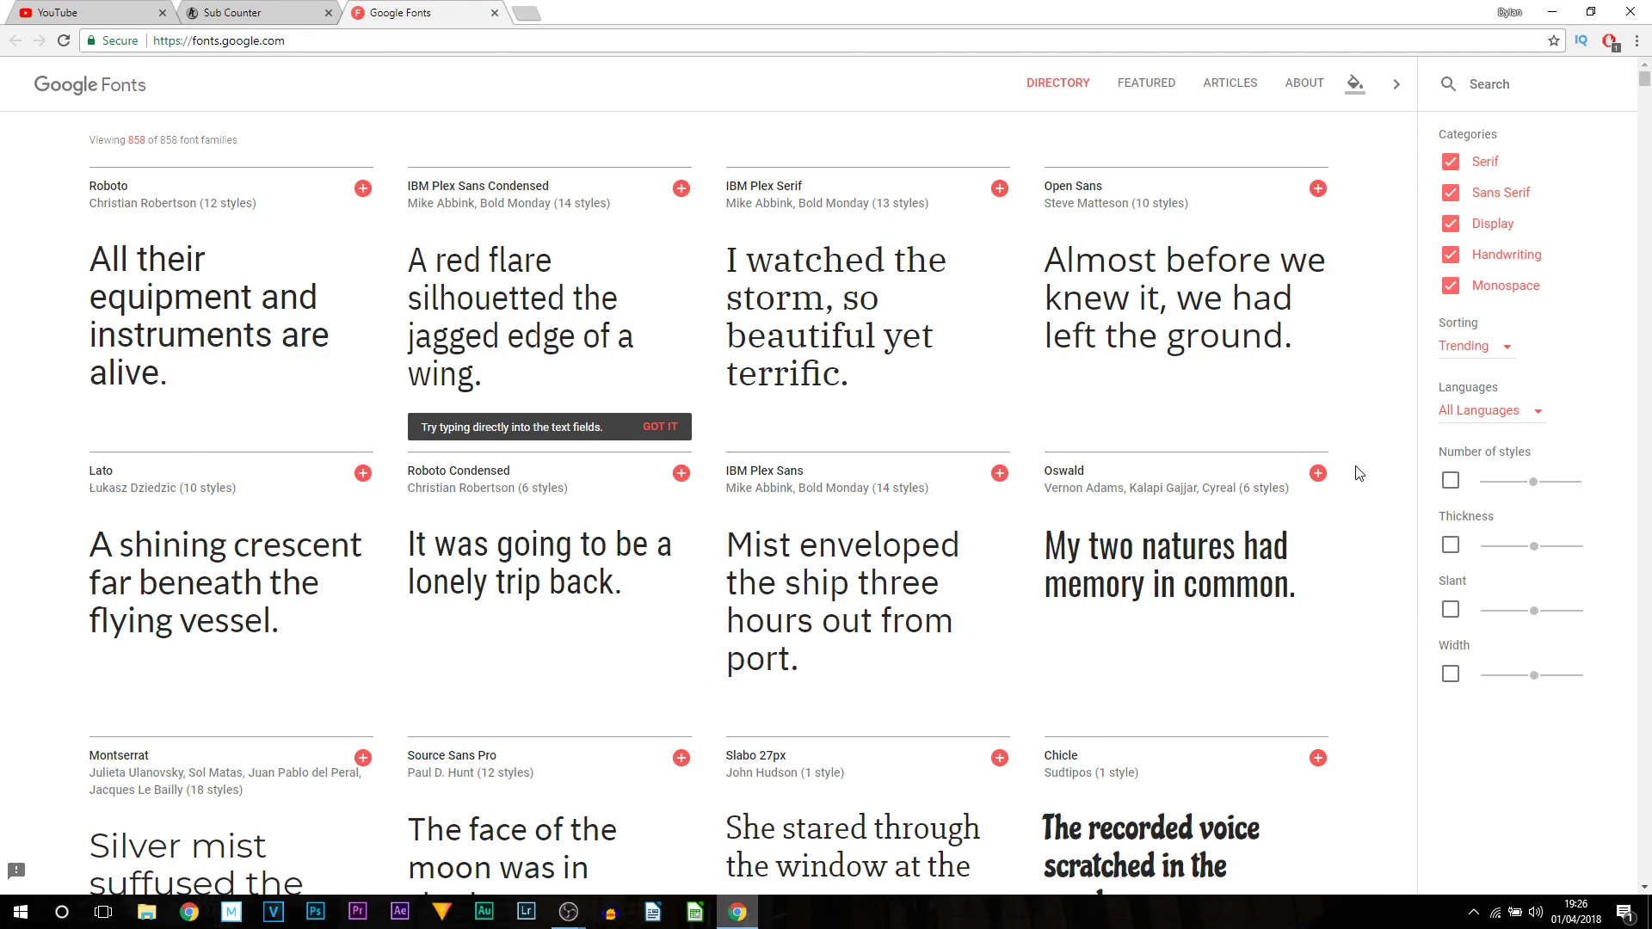
scroll(1359, 472, "down", 2)
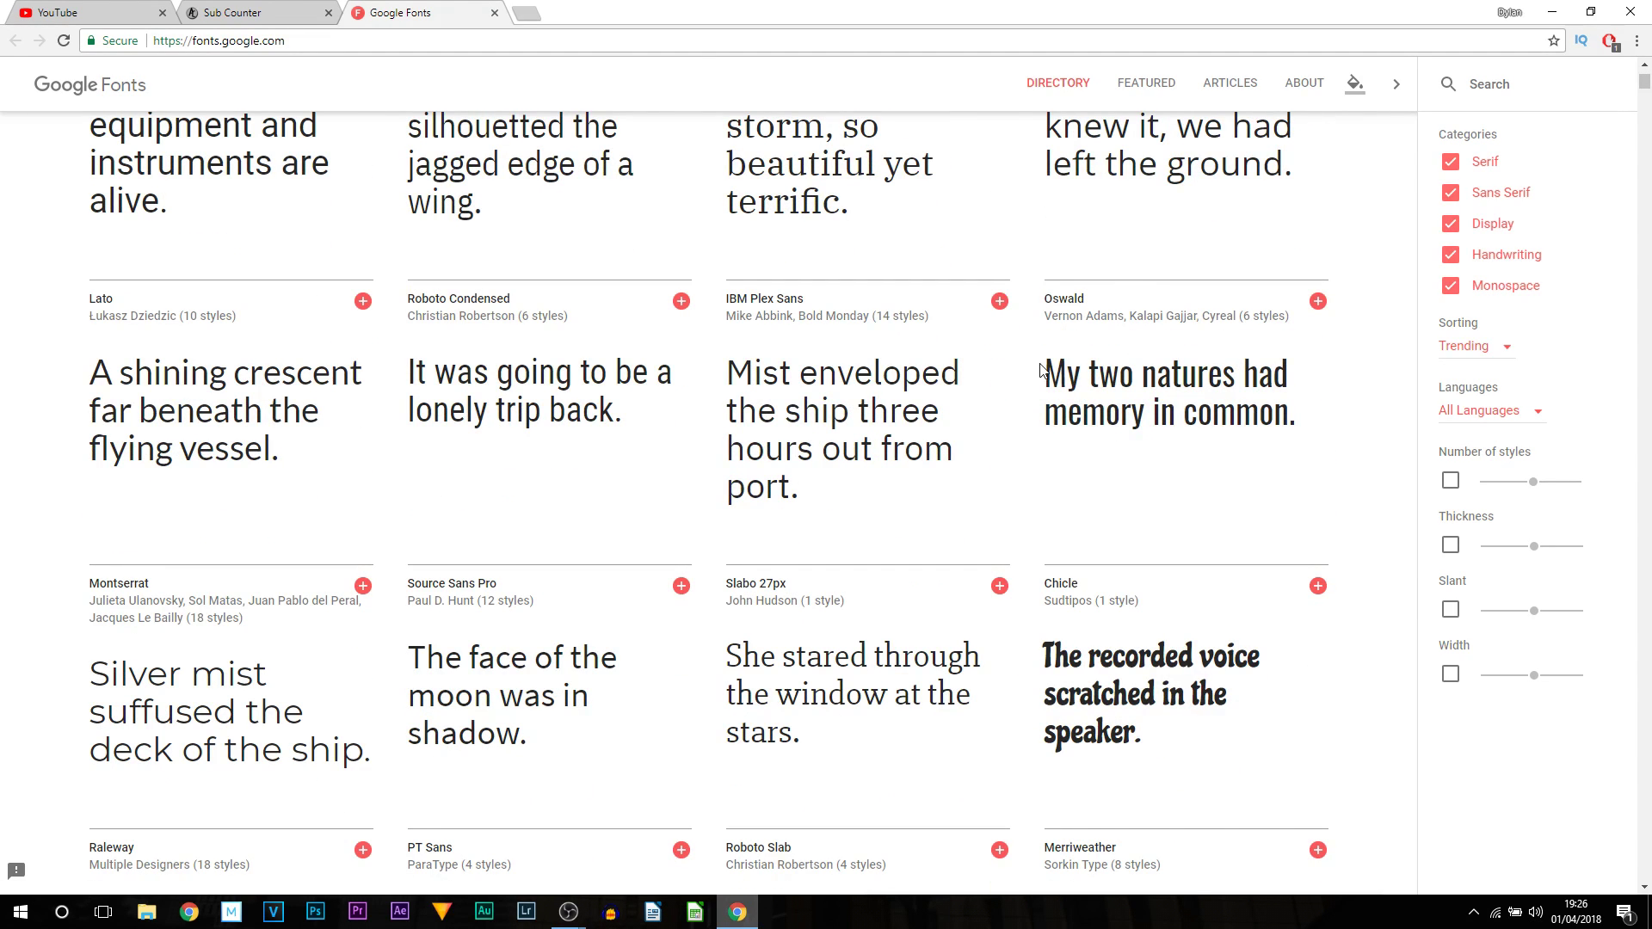
scroll(1377, 465, "down", 3)
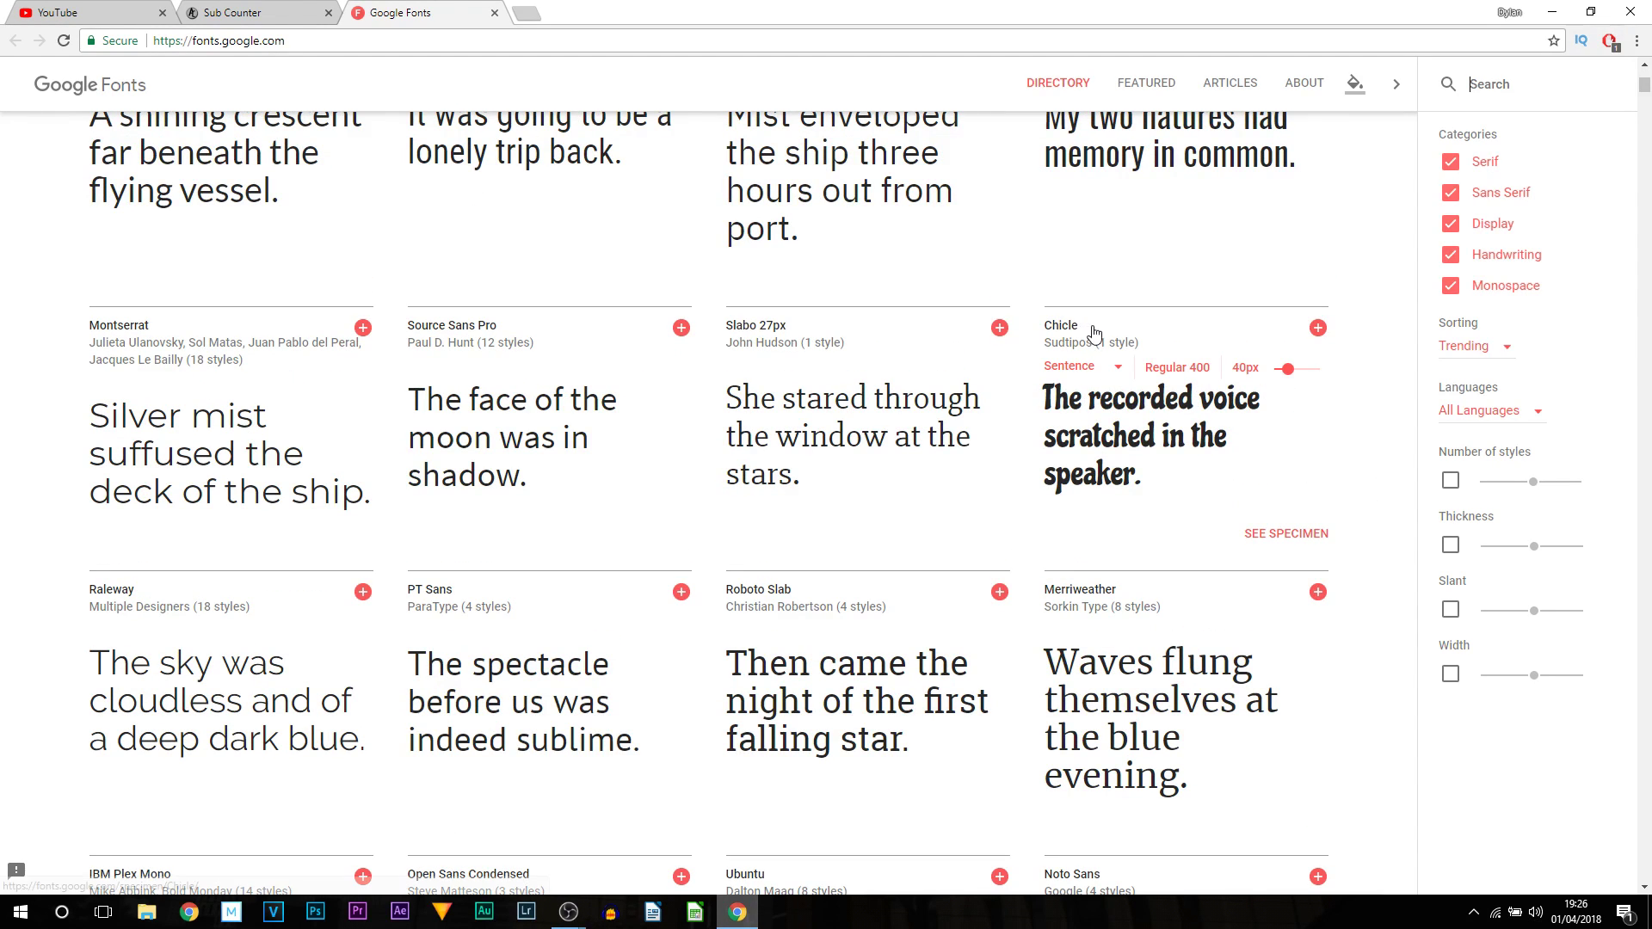
mouse_move(1060, 330)
left_mouse_down()
mouse_move(1047, 328)
mouse_move(1089, 326)
left_mouse_up()
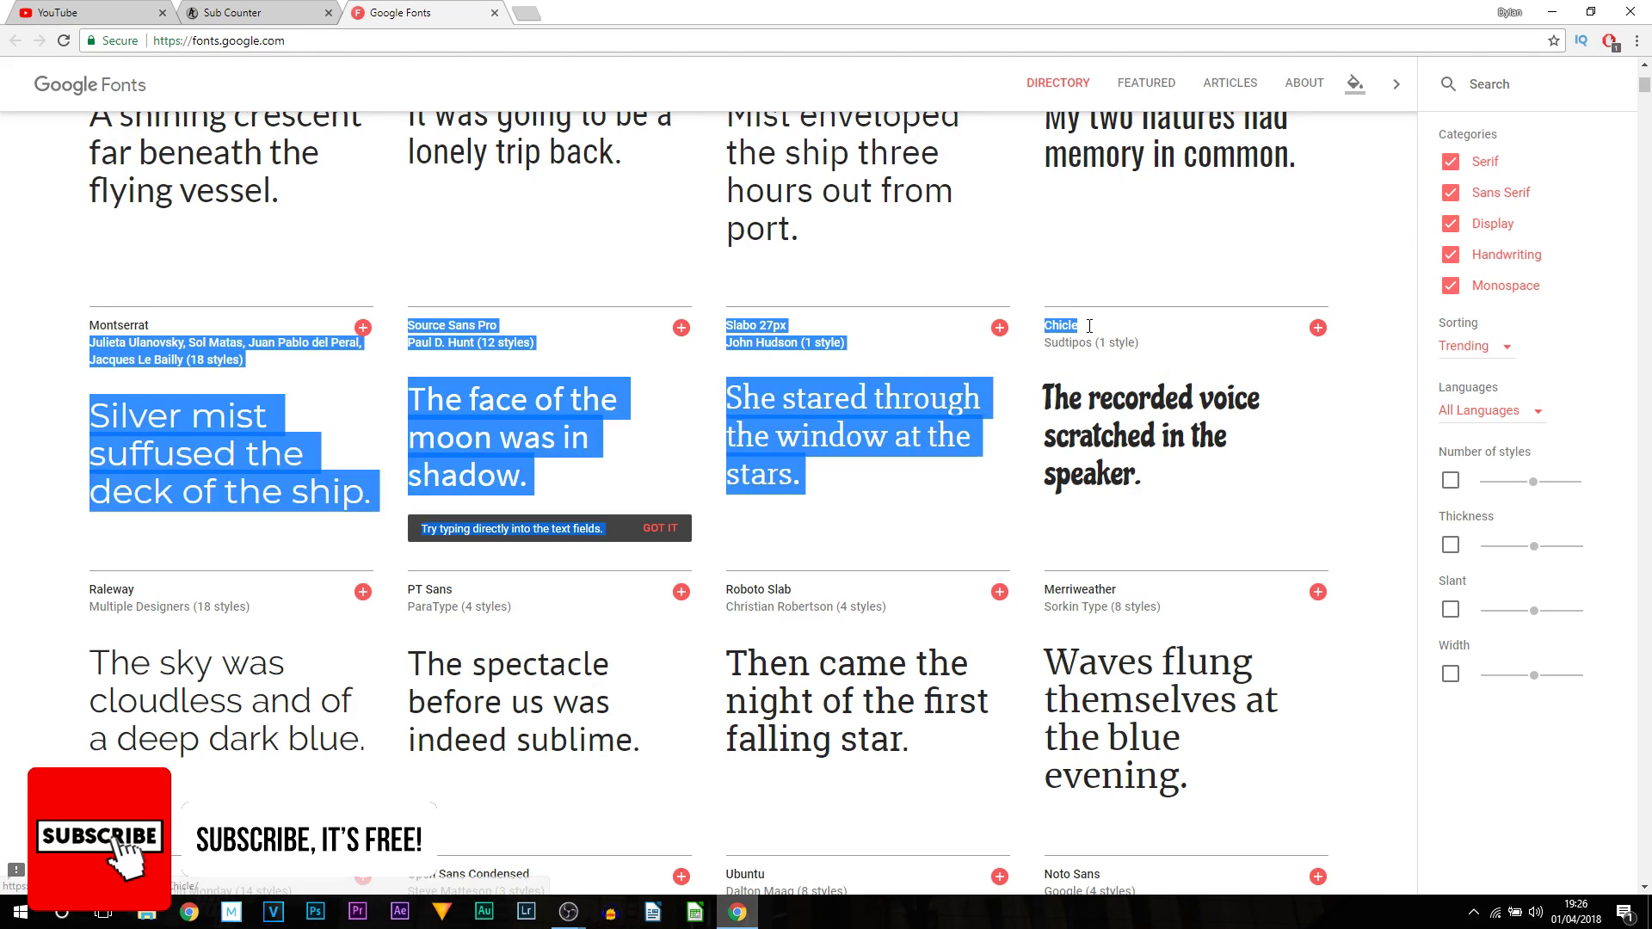
left_click(1368, 437)
mouse_move(1067, 349)
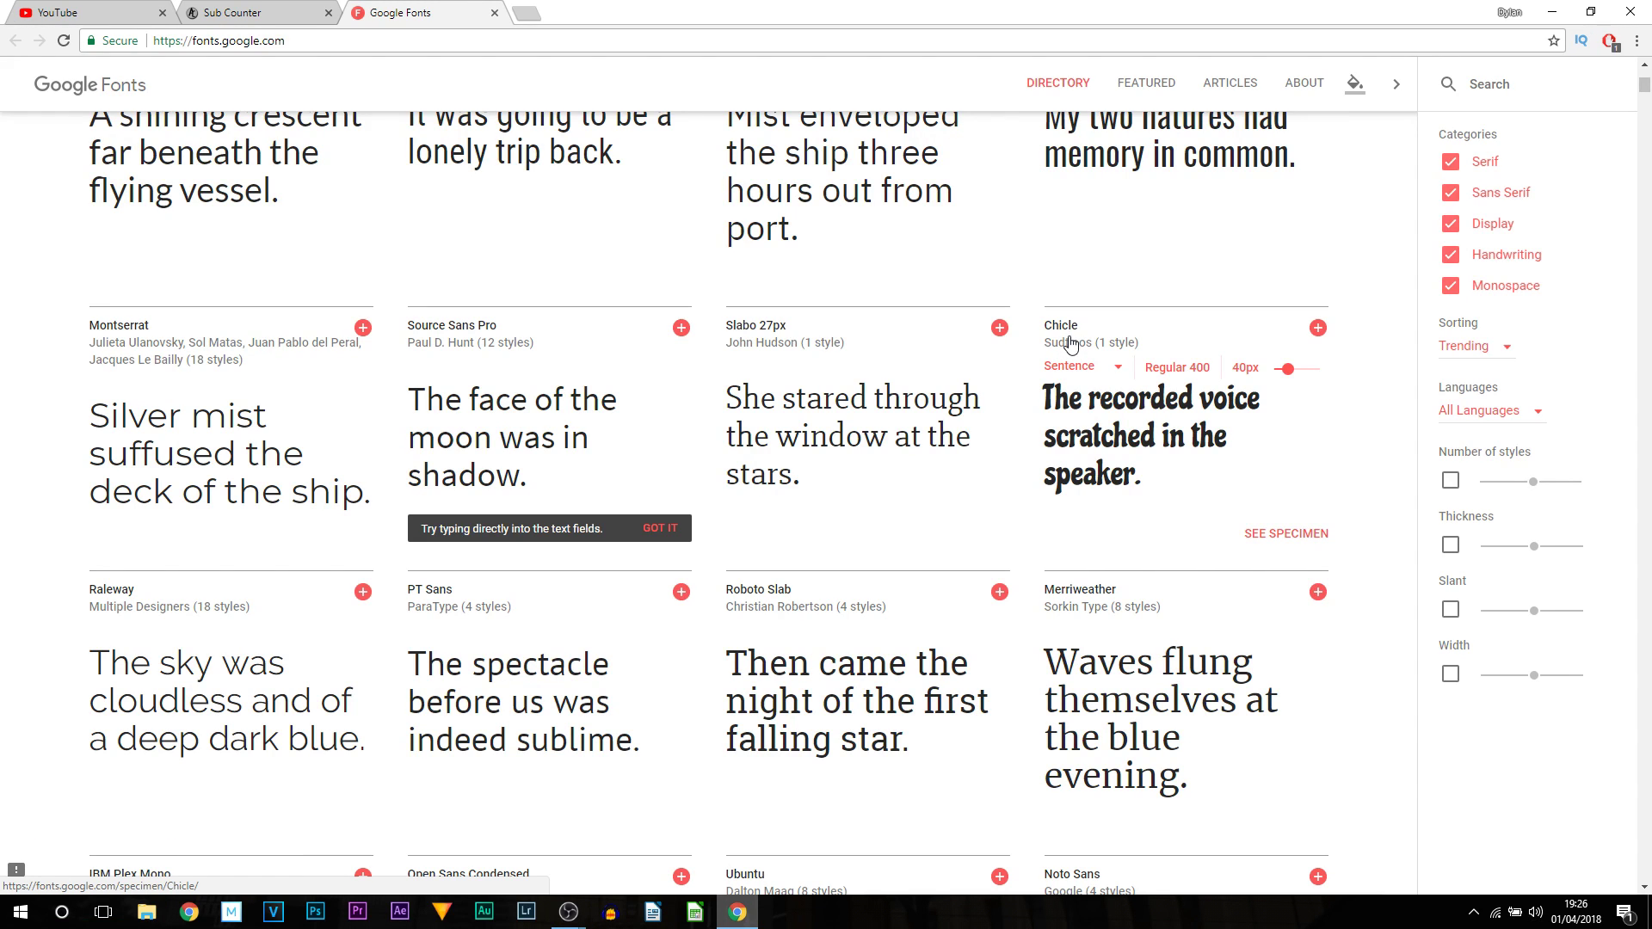
Replace Oswald with Chicle in the Font field
left_click(258, 12)
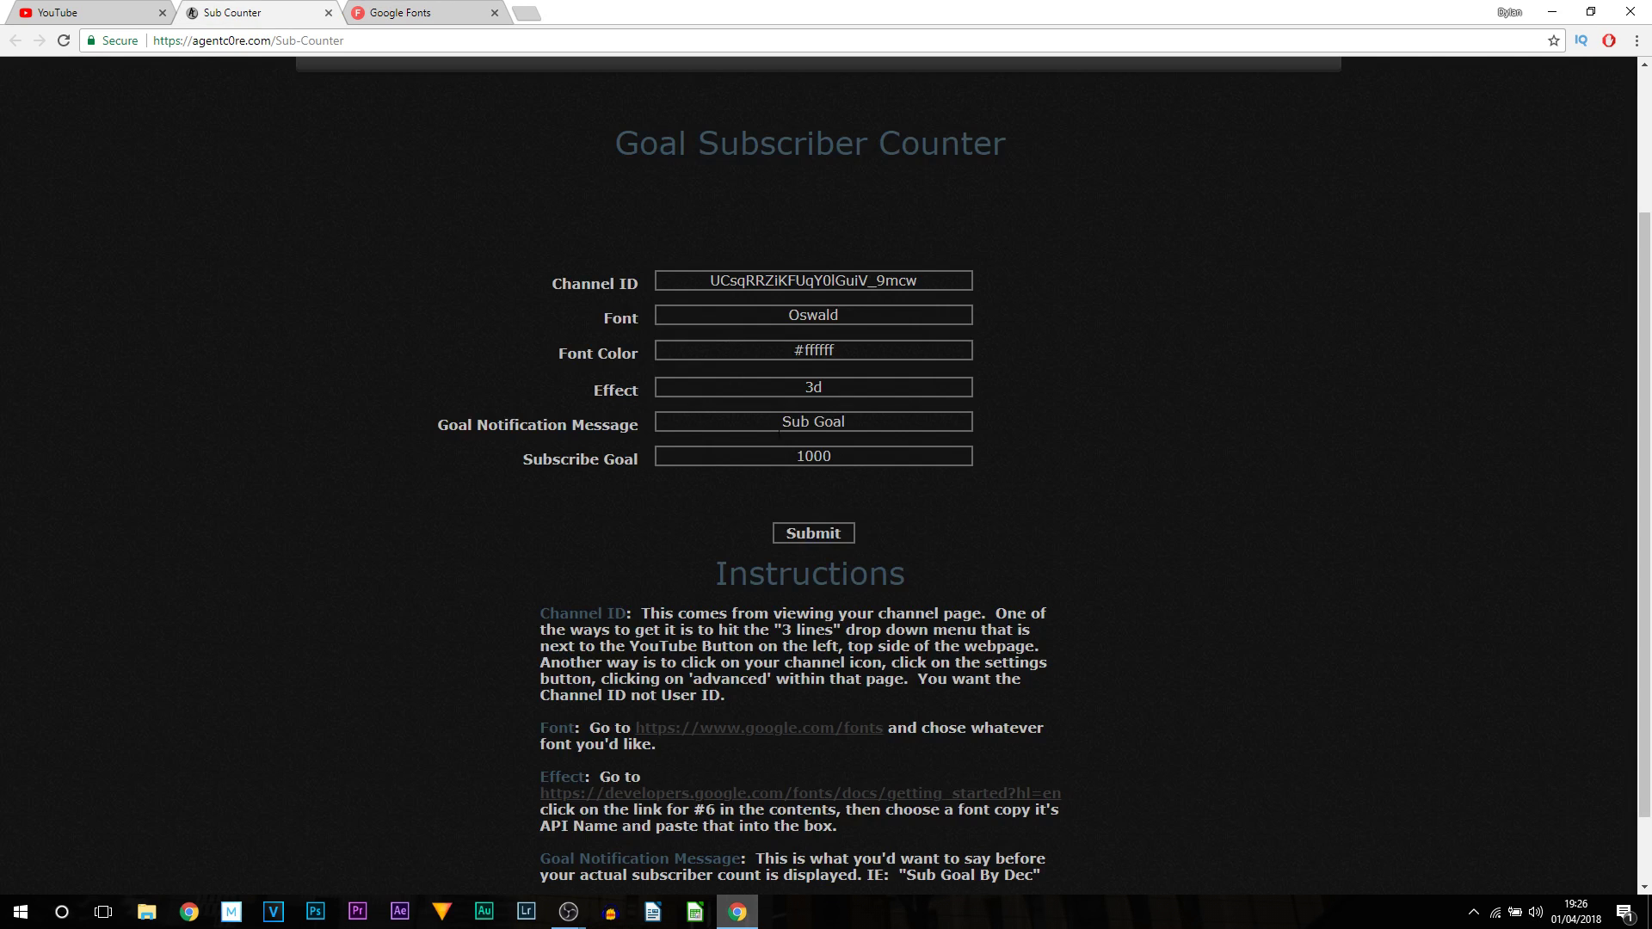
left_click_drag(869, 314, 697, 303)
type("Chicle")
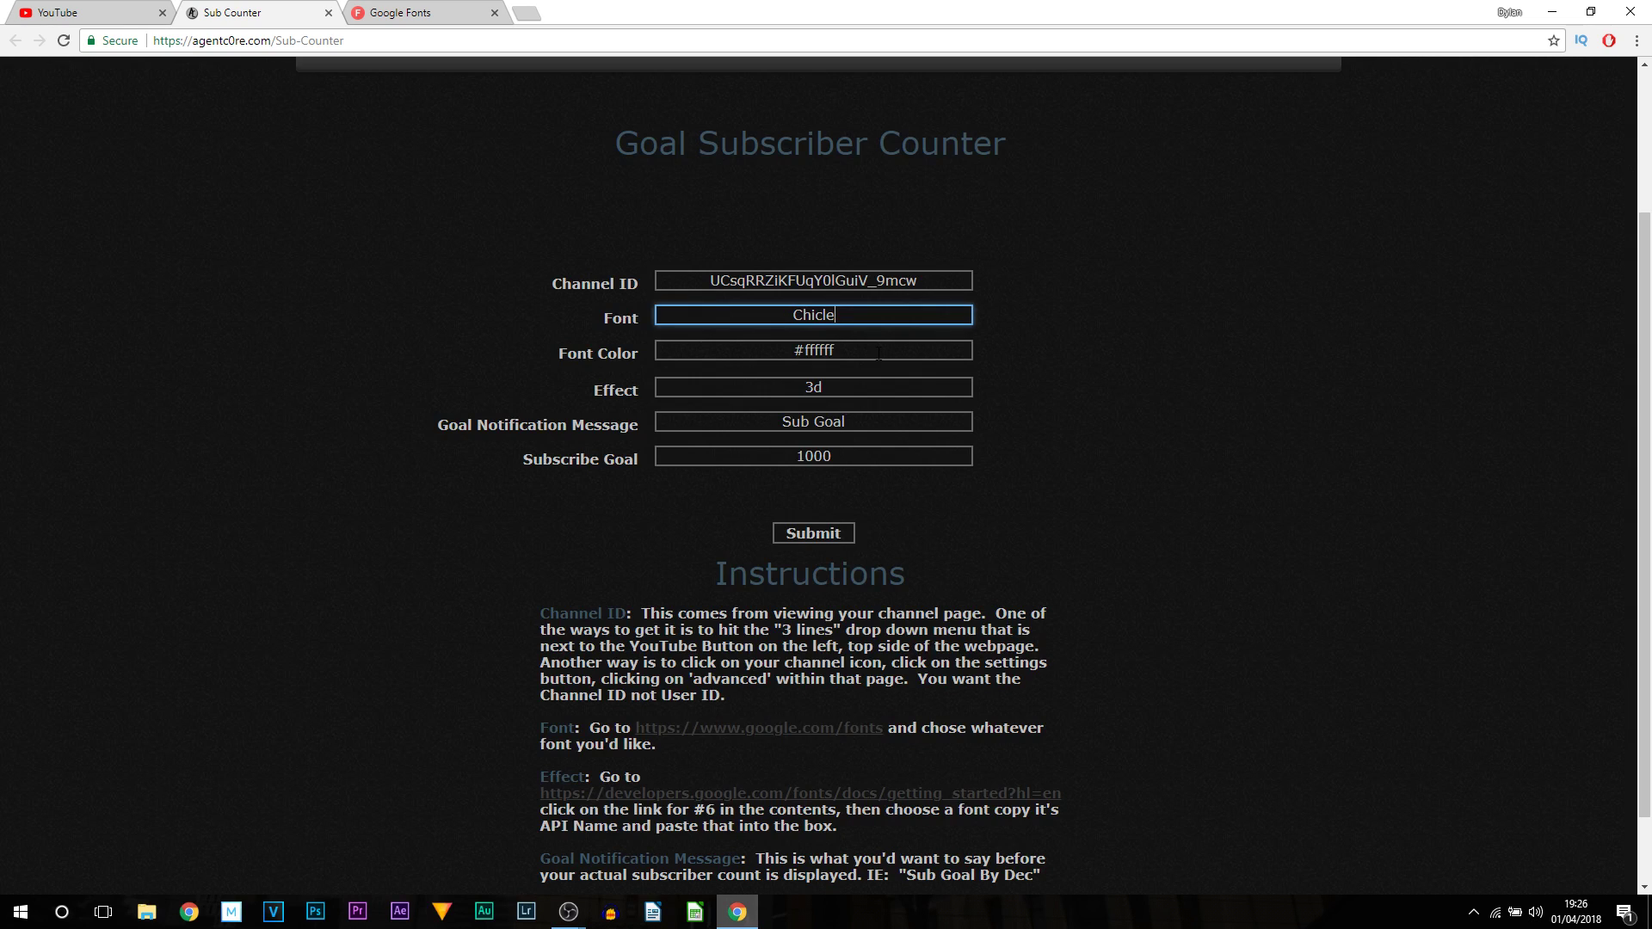
left_click(966, 368)
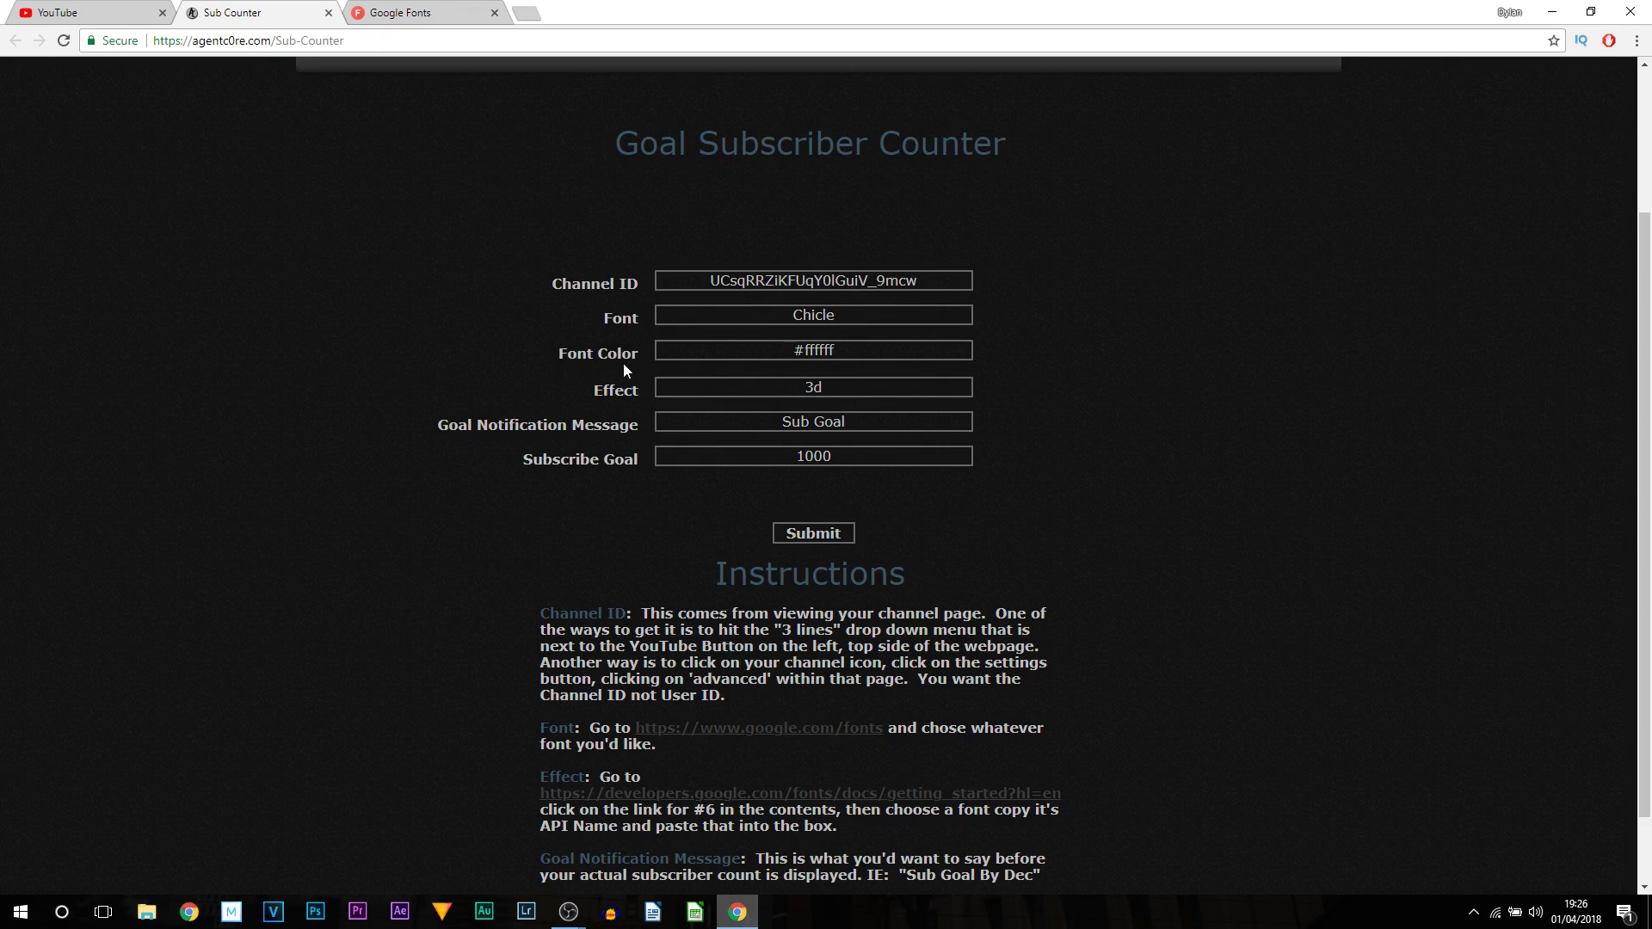
Select and then deselect the #ffffff Font Color value
triple_click(786, 356)
left_click(1106, 363)
triple_click(721, 337)
left_click(1148, 372)
Pick a fully bright, saturated cyan in Google's color picker
left_click(536, 7)
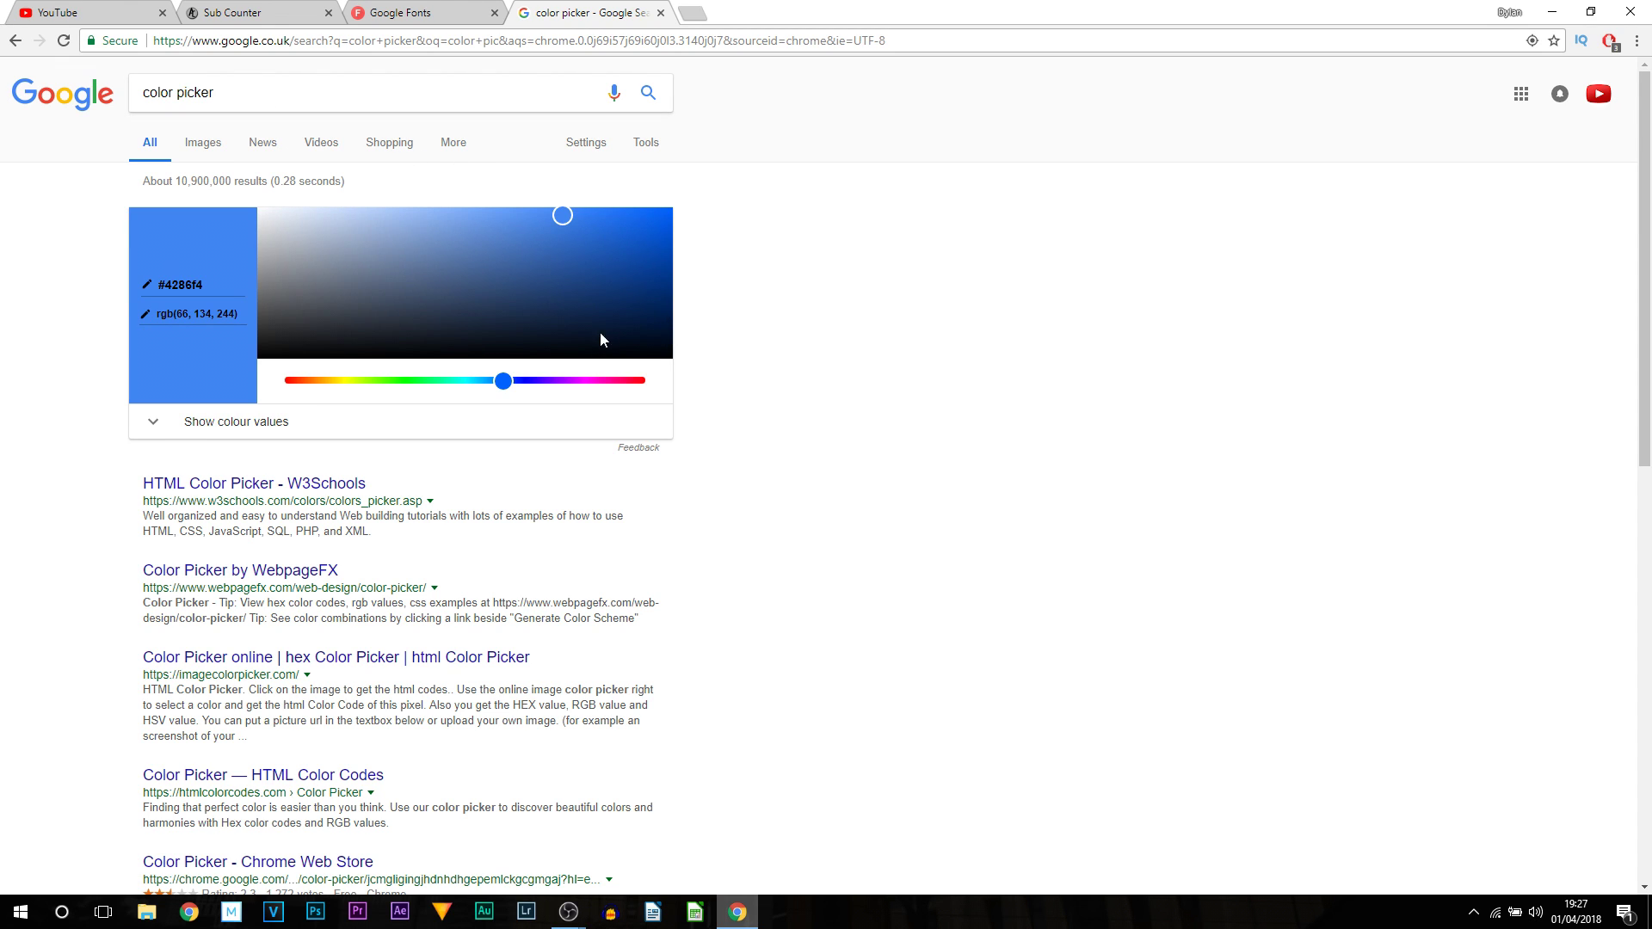
left_click_drag(508, 394, 465, 394)
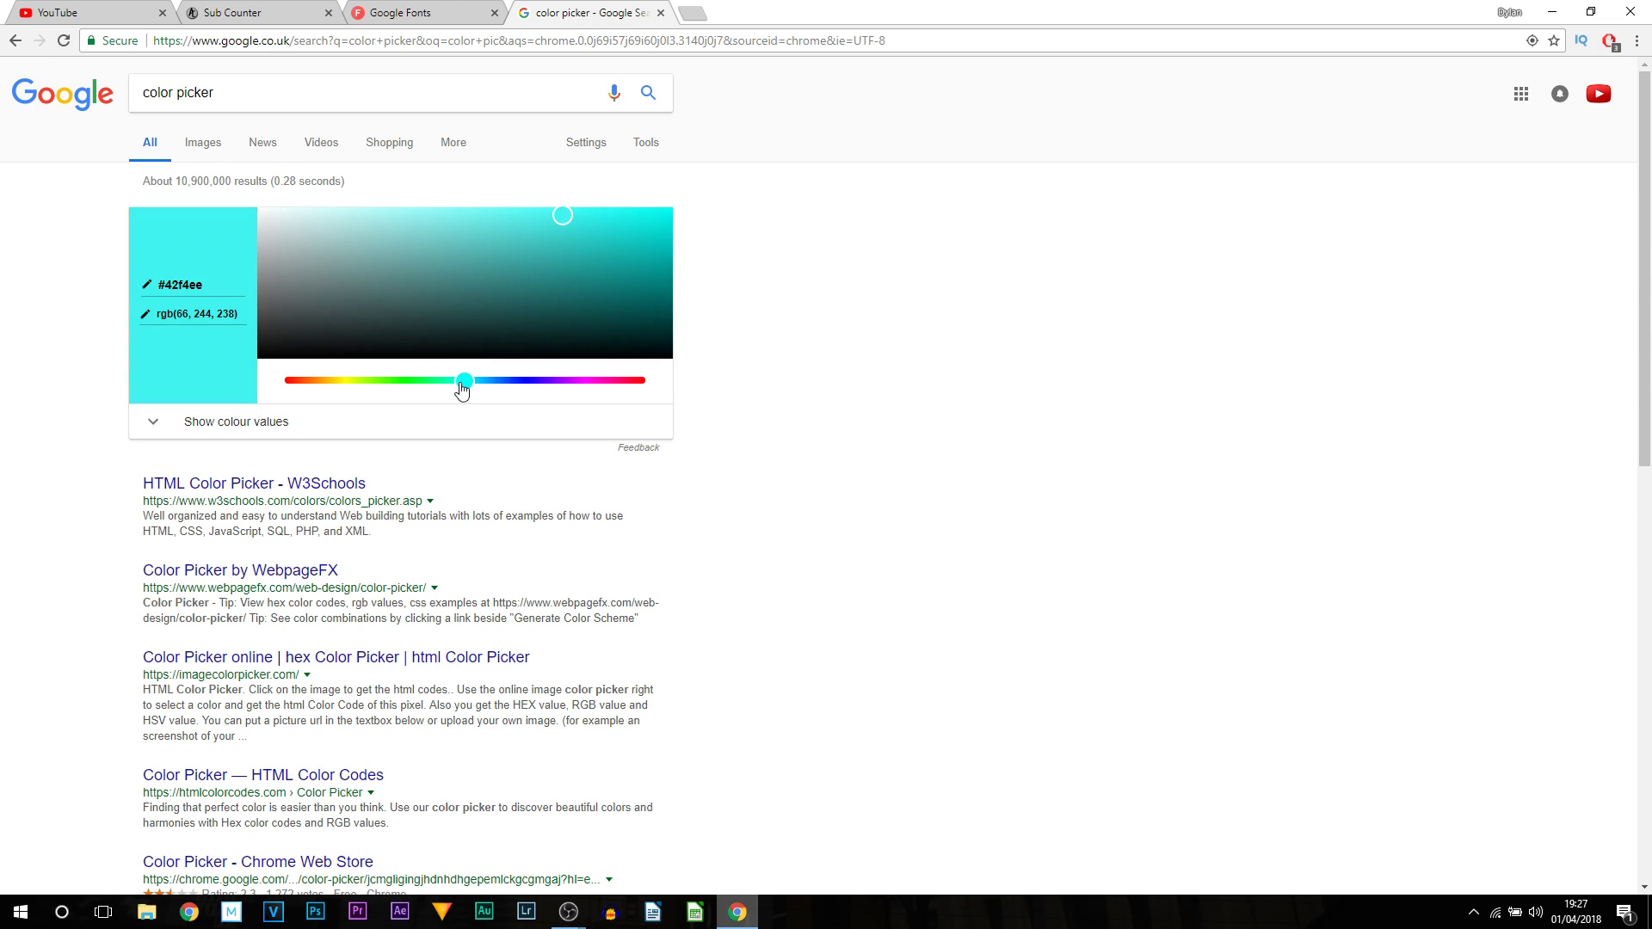
left_click(650, 214)
Copy the hex code #0ef7ef and select the old #ffffff Font Color value
left_click(188, 292)
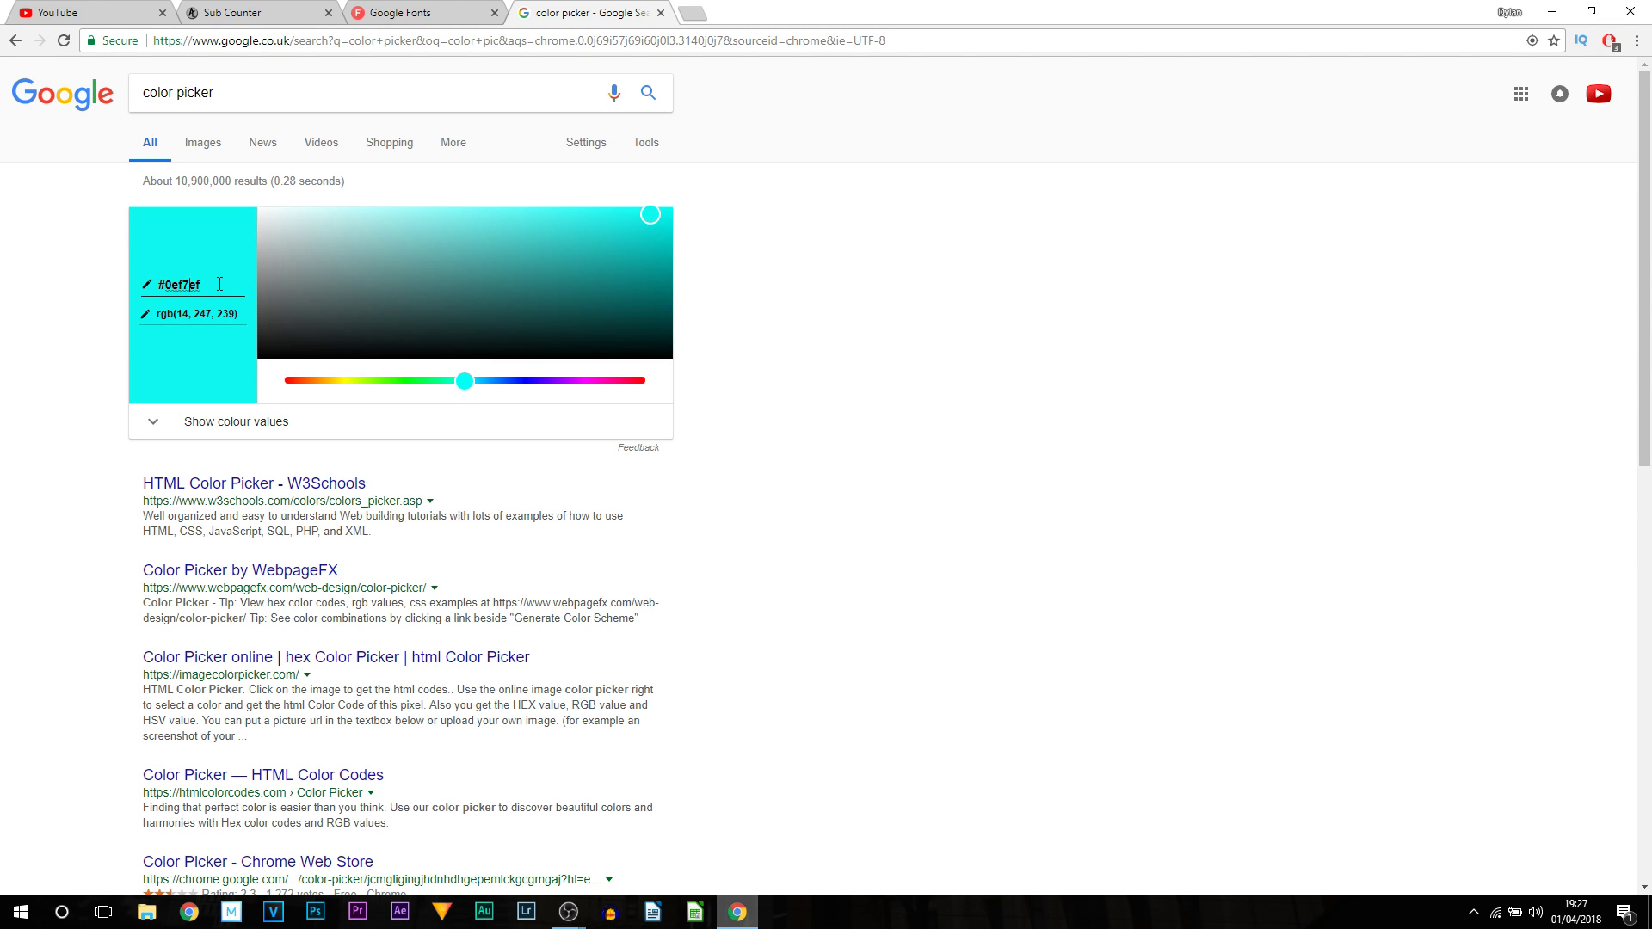
left_click_drag(217, 285, 151, 282)
right_click(188, 285)
left_click(278, 389)
left_click(251, 13)
left_click_drag(842, 347, 739, 351)
Confirm the #0ef7ef Font Color and open the Google Fonts getting-started docs linked under Effect
left_click(1031, 384)
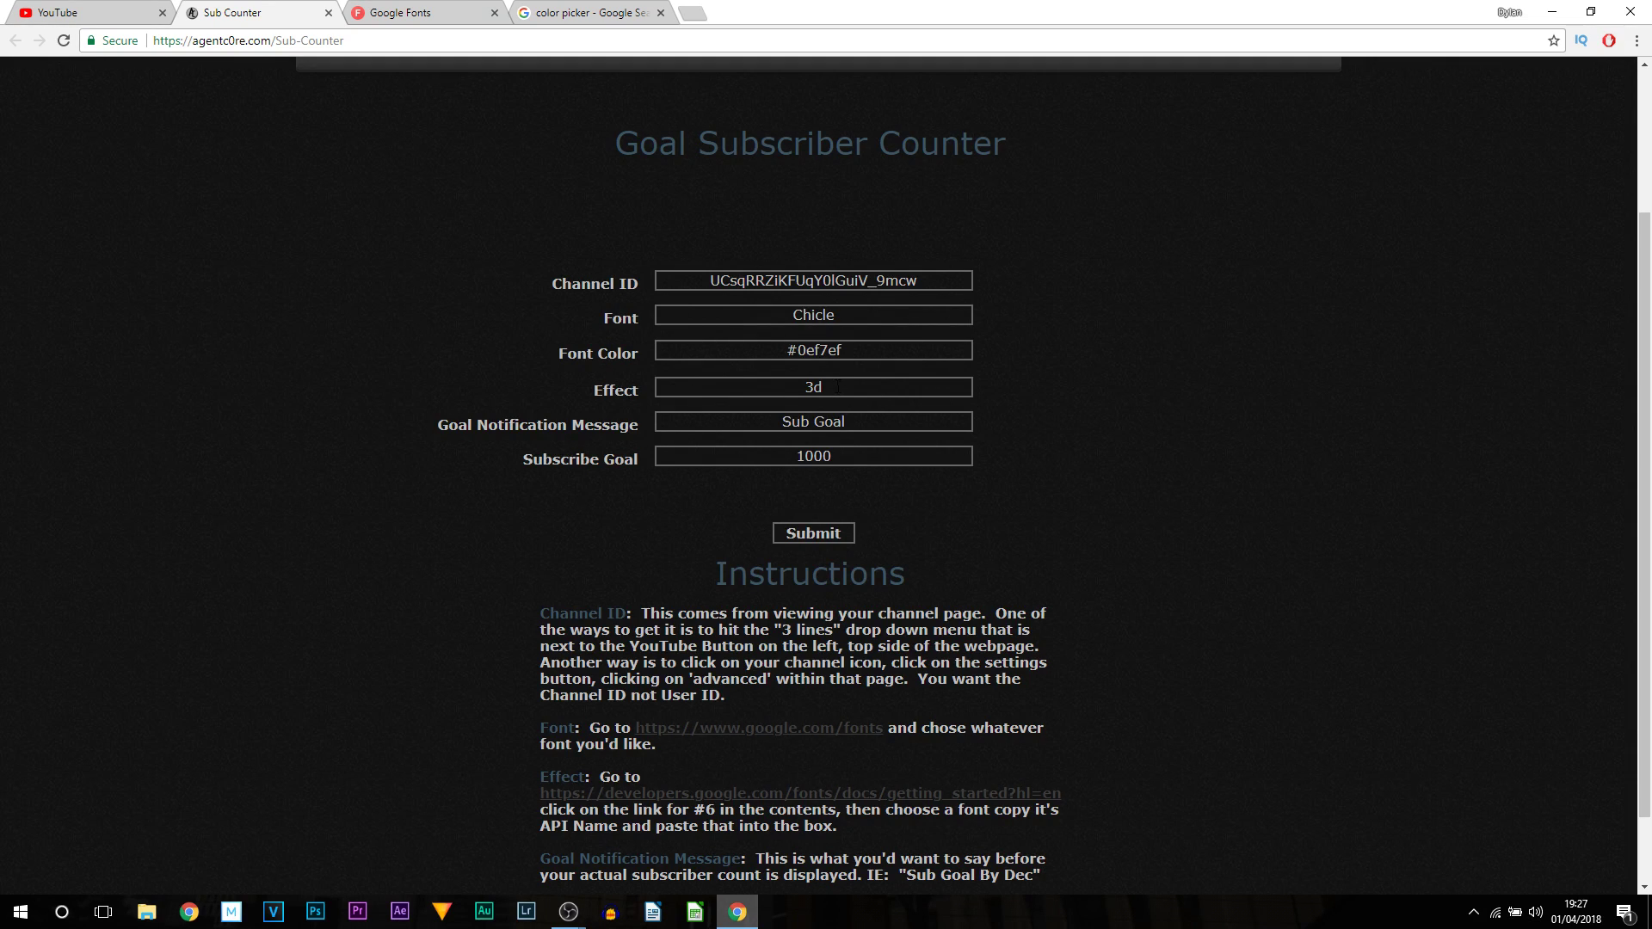
scroll(628, 831, "down", 1)
left_click_drag(535, 690, 612, 691)
left_click(613, 692)
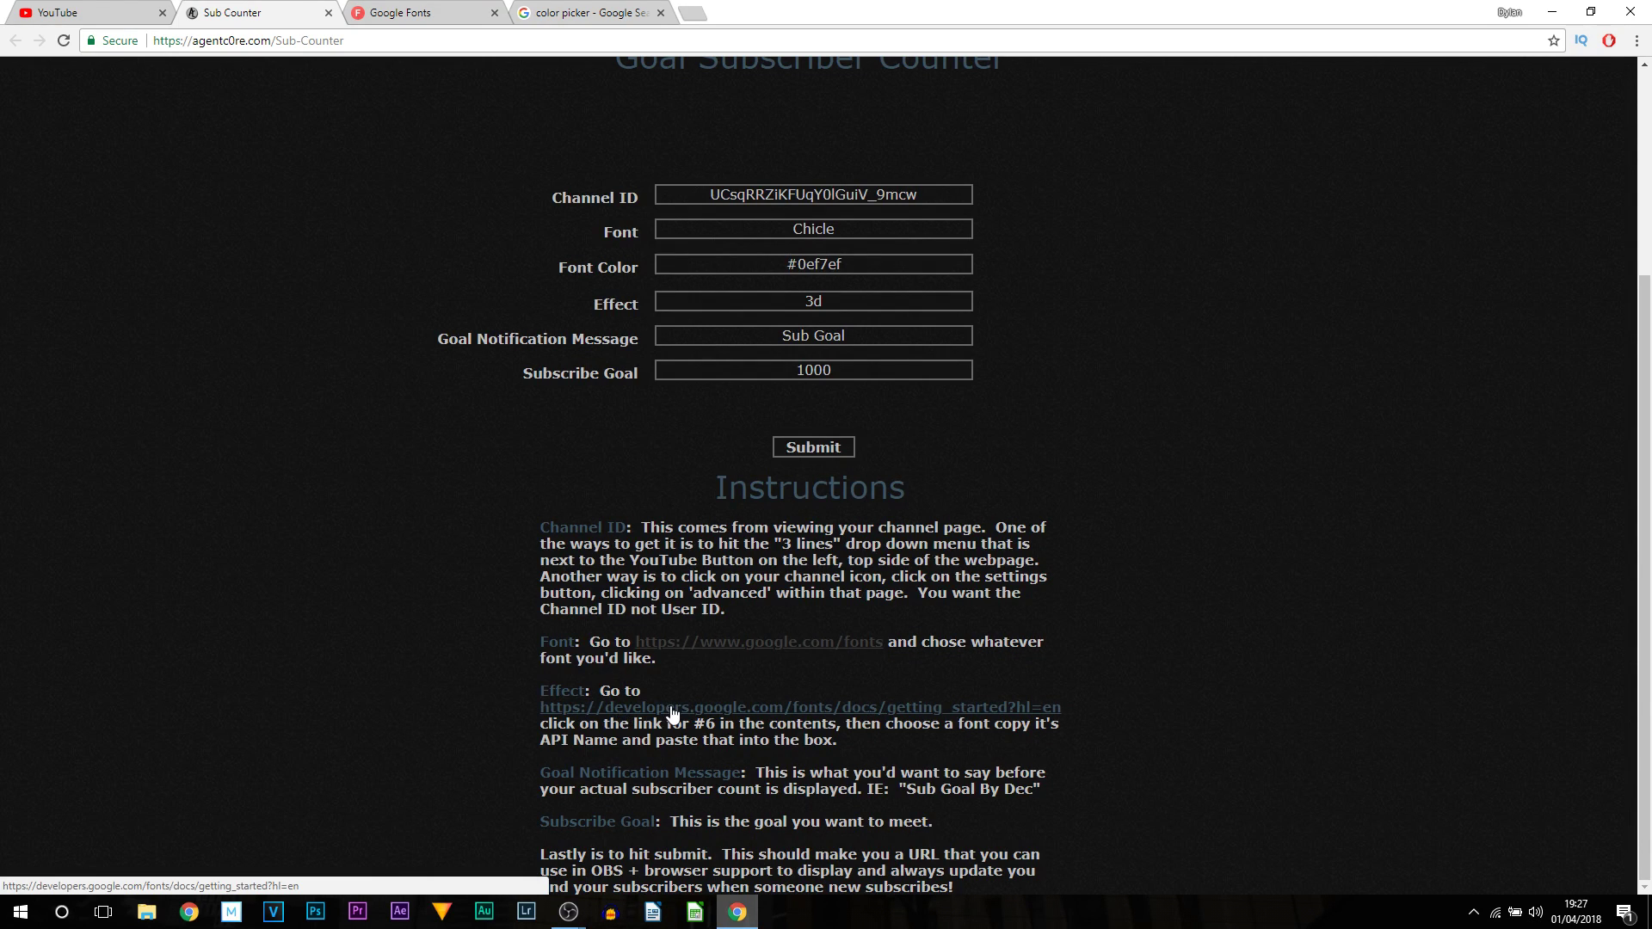
left_click(674, 709)
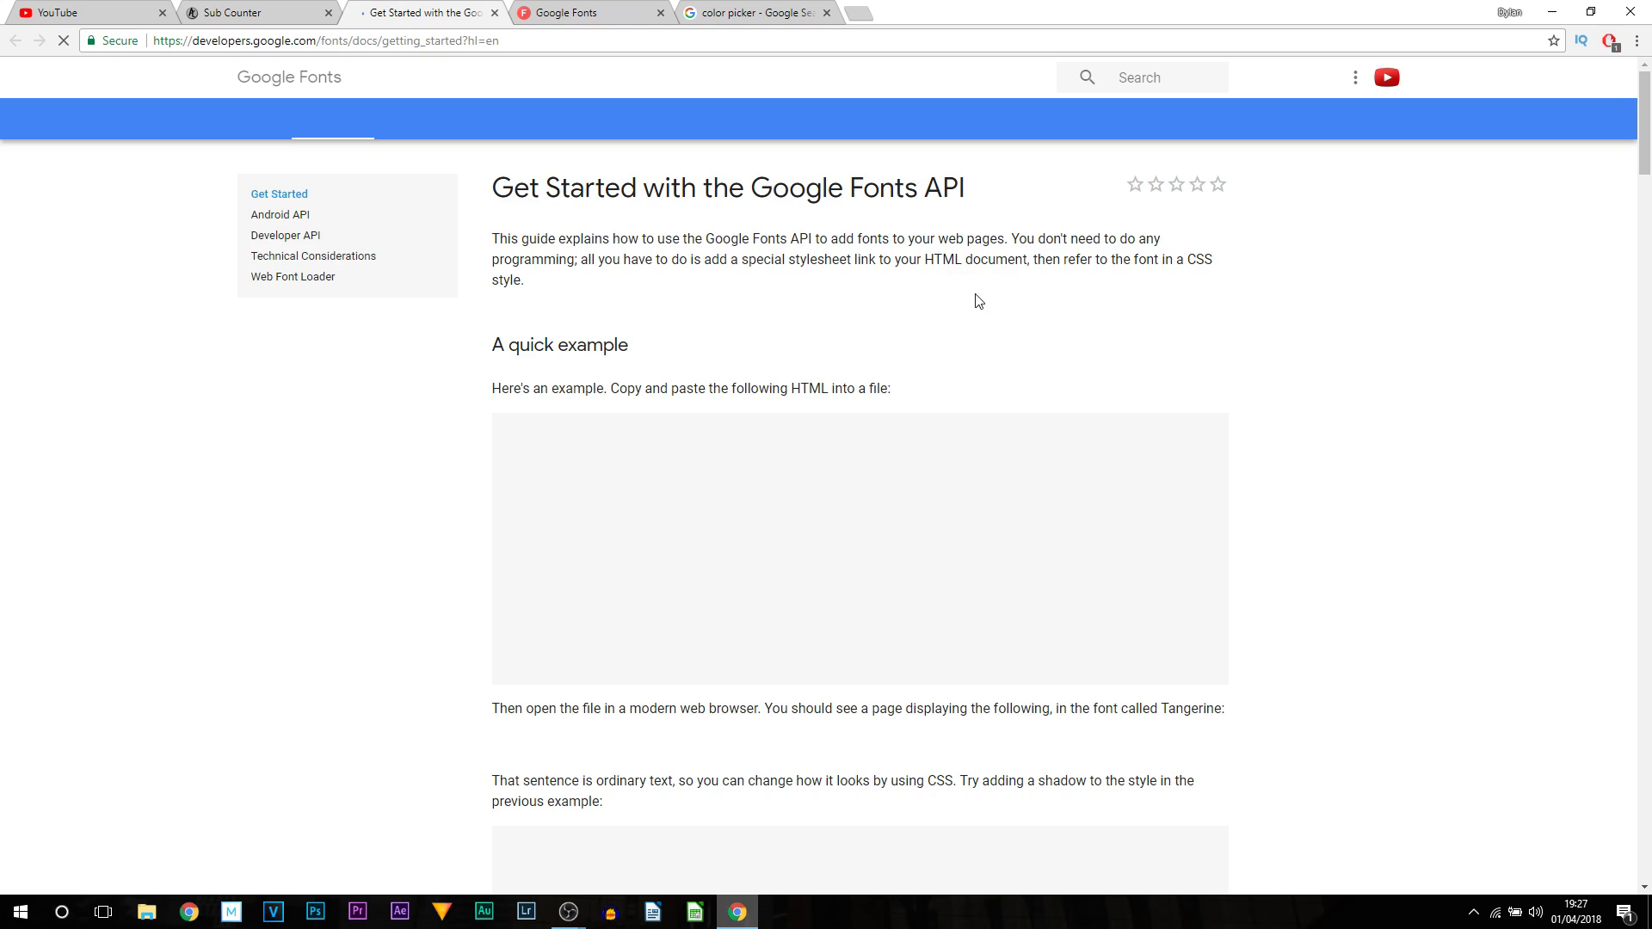
Scroll down to the font effects table and dismiss the cookie notice
scroll(986, 325, "down", 10)
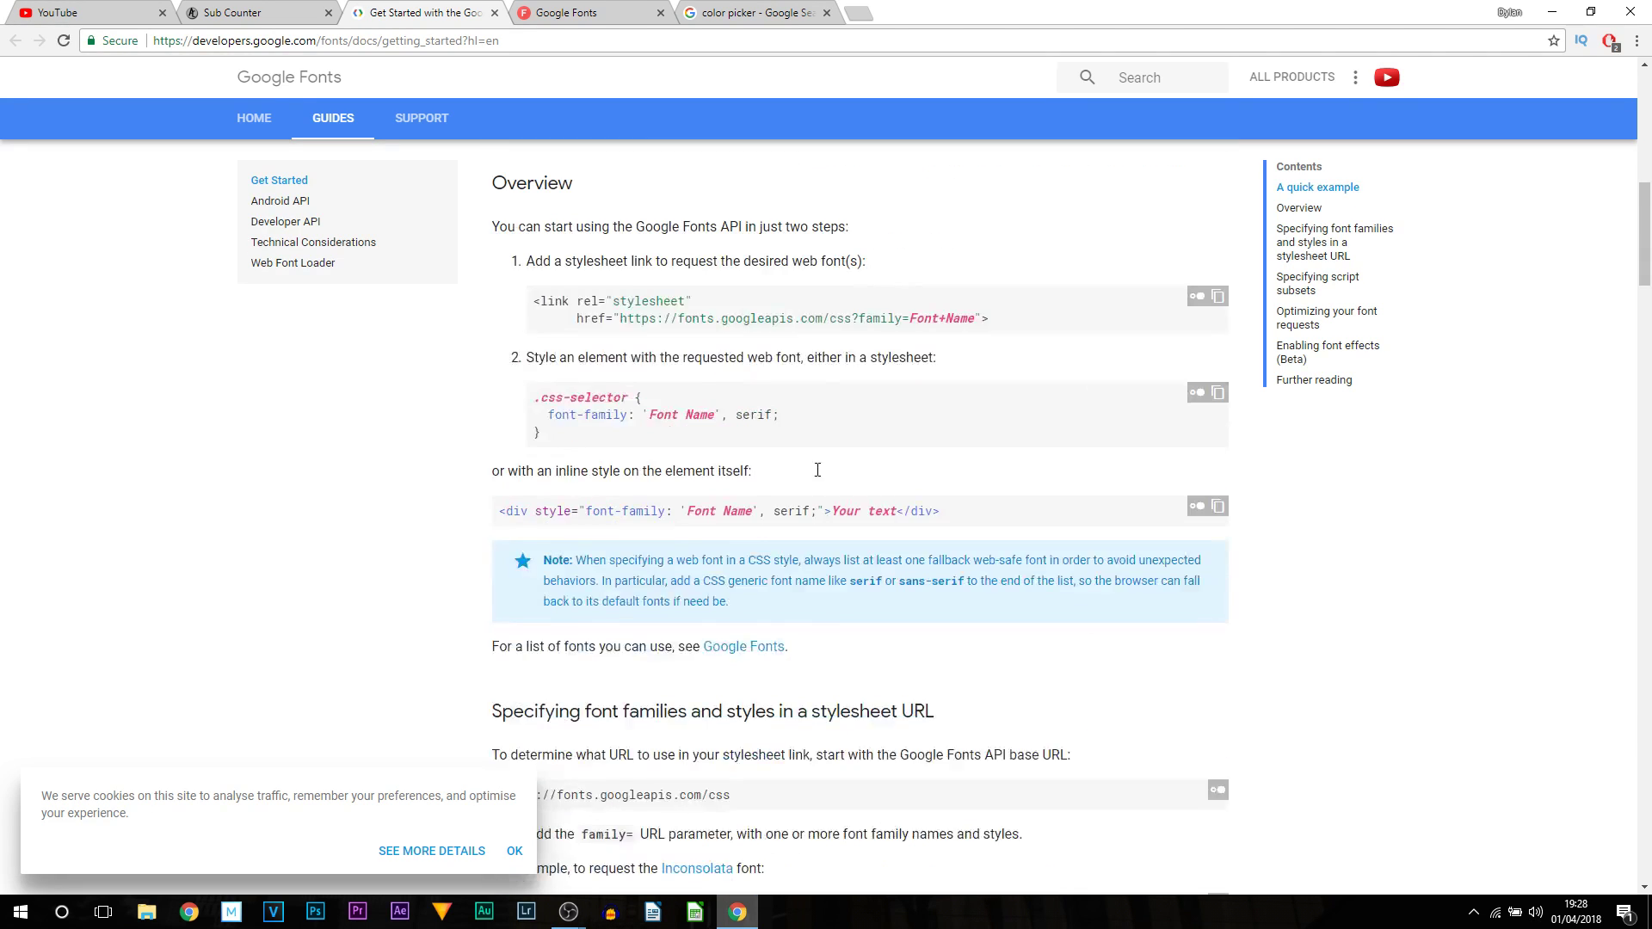
scroll(817, 470, "down", 20)
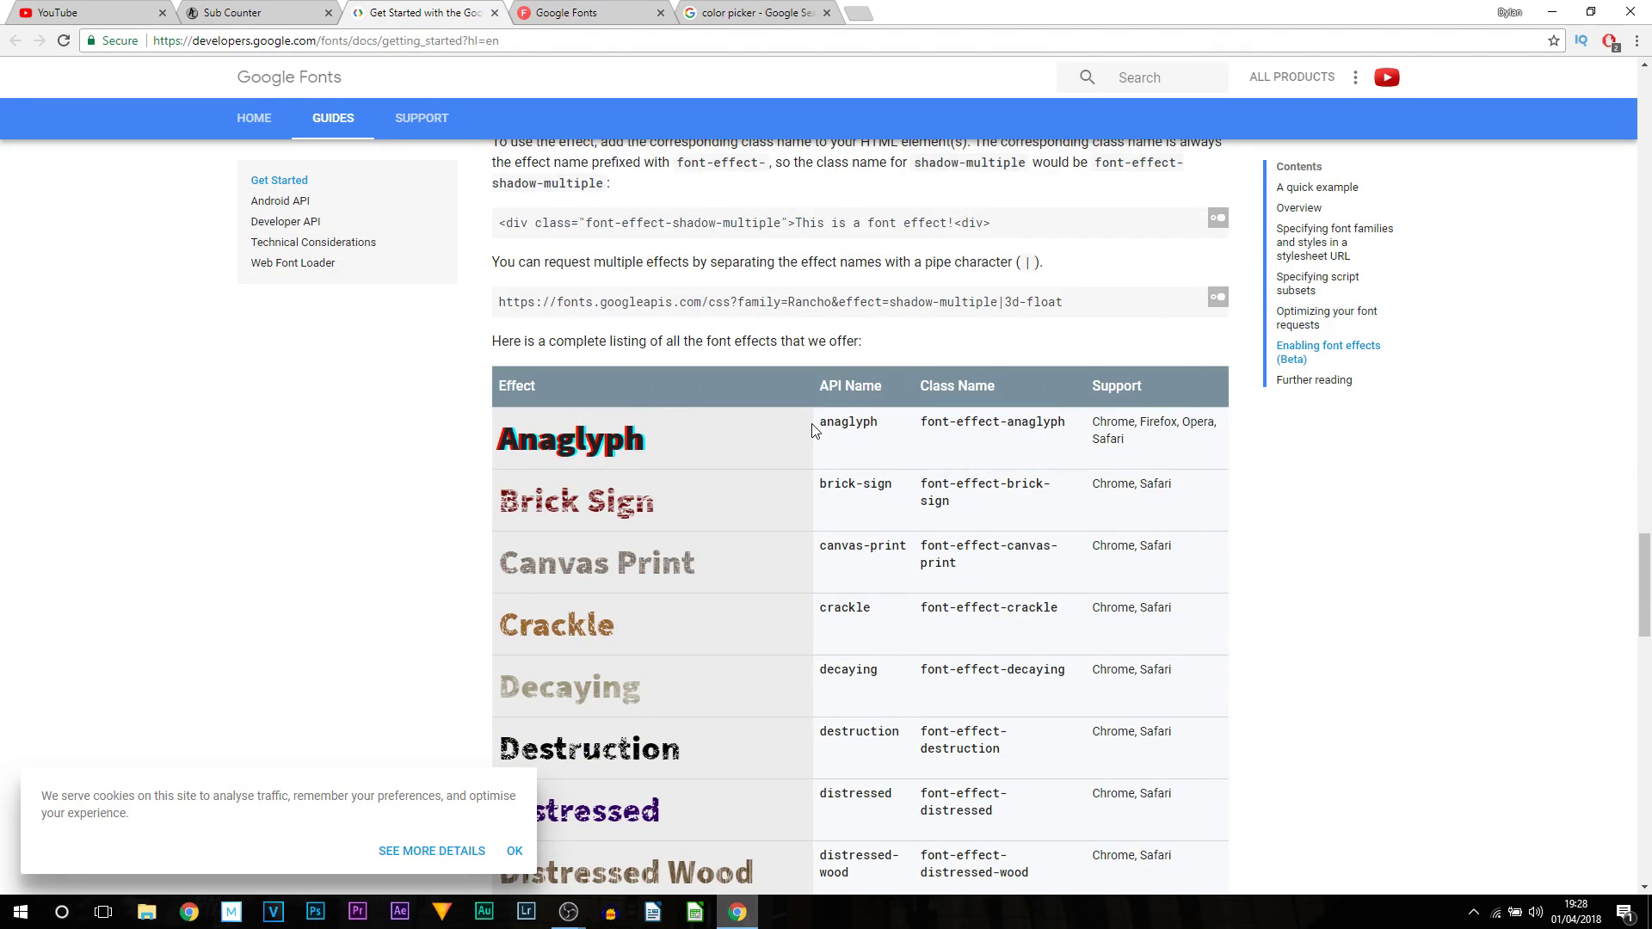
scroll(814, 429, "down", 2)
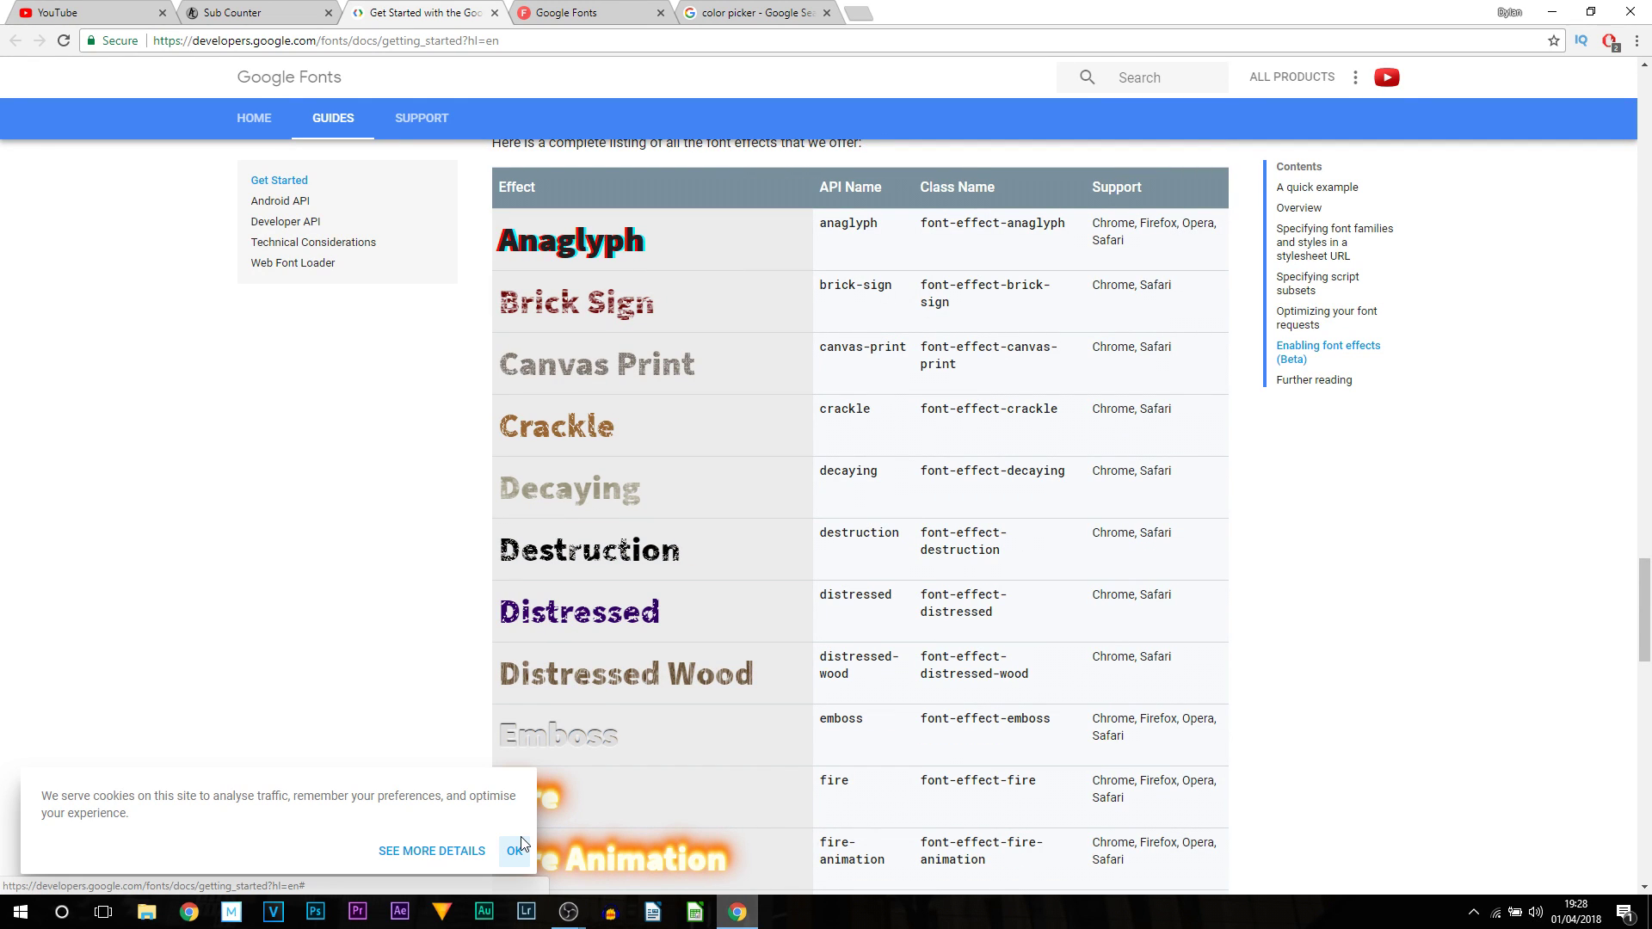
left_click(519, 849)
scroll(767, 418, "down", 5)
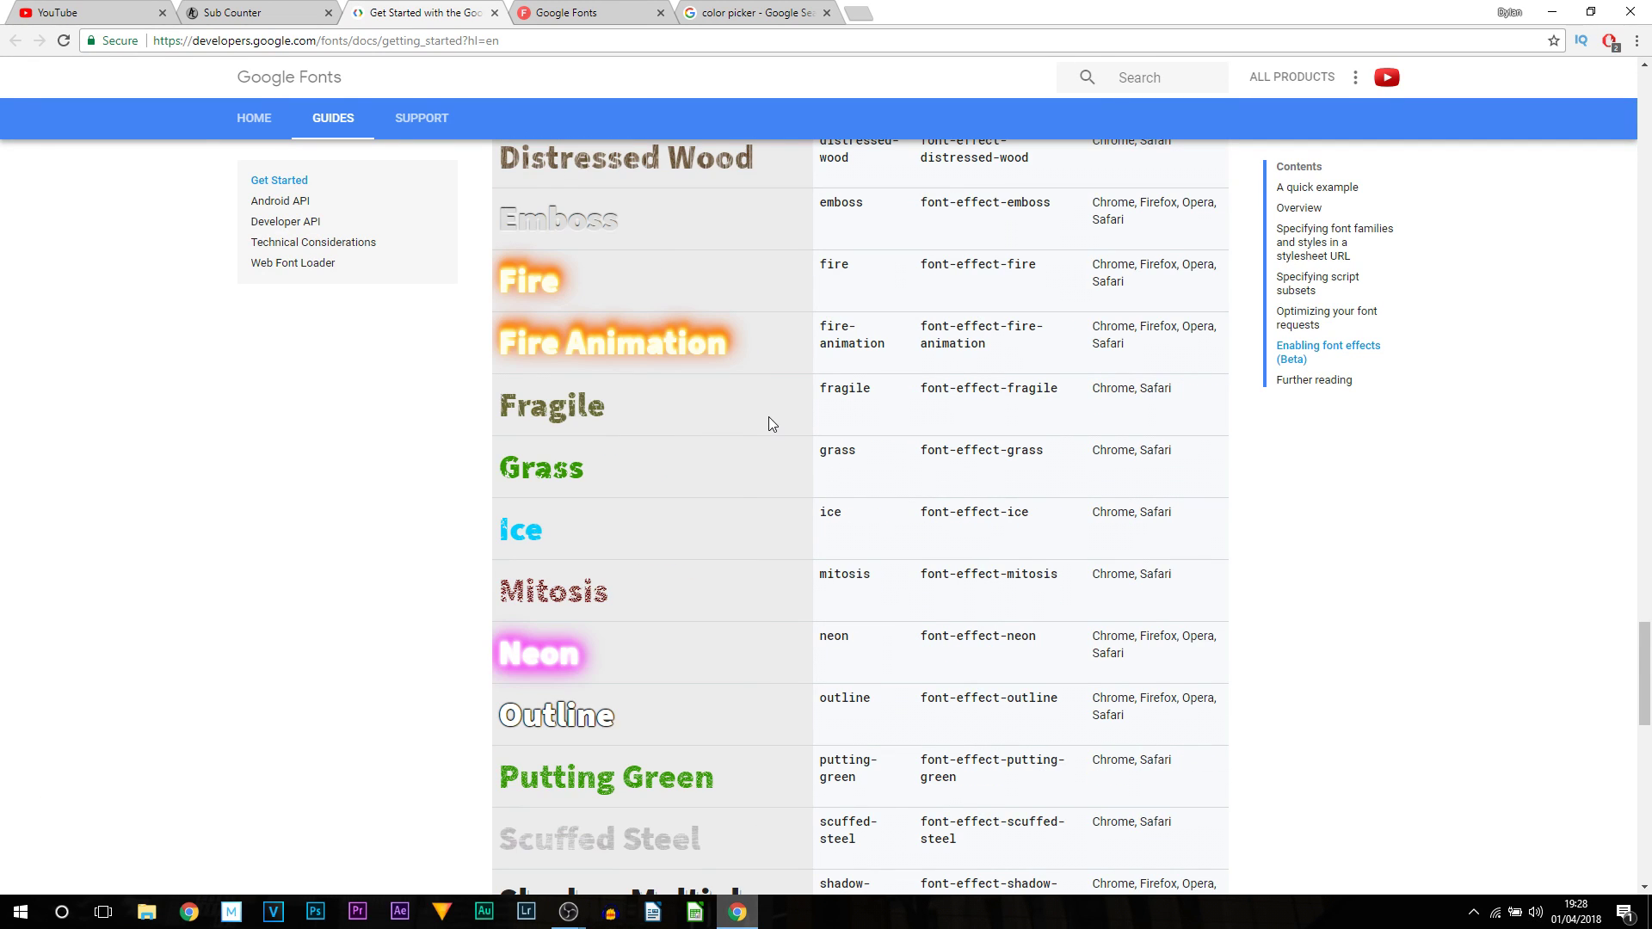
scroll(768, 417, "down", 10)
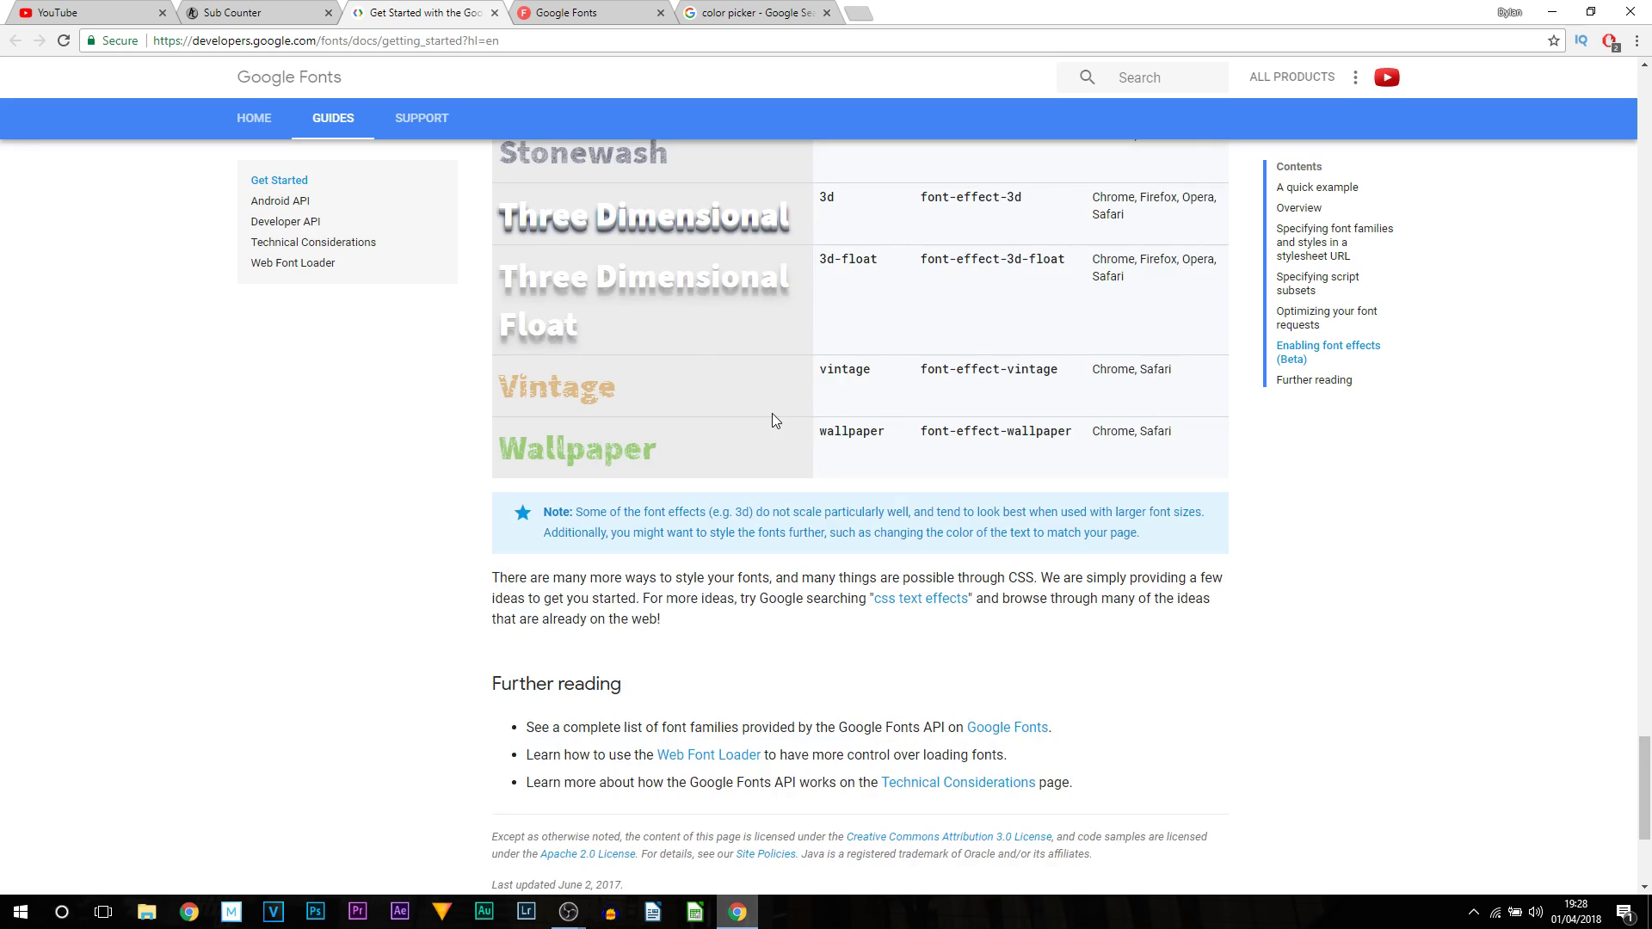
scroll(772, 413, "up", 3)
scroll(774, 414, "up", 3)
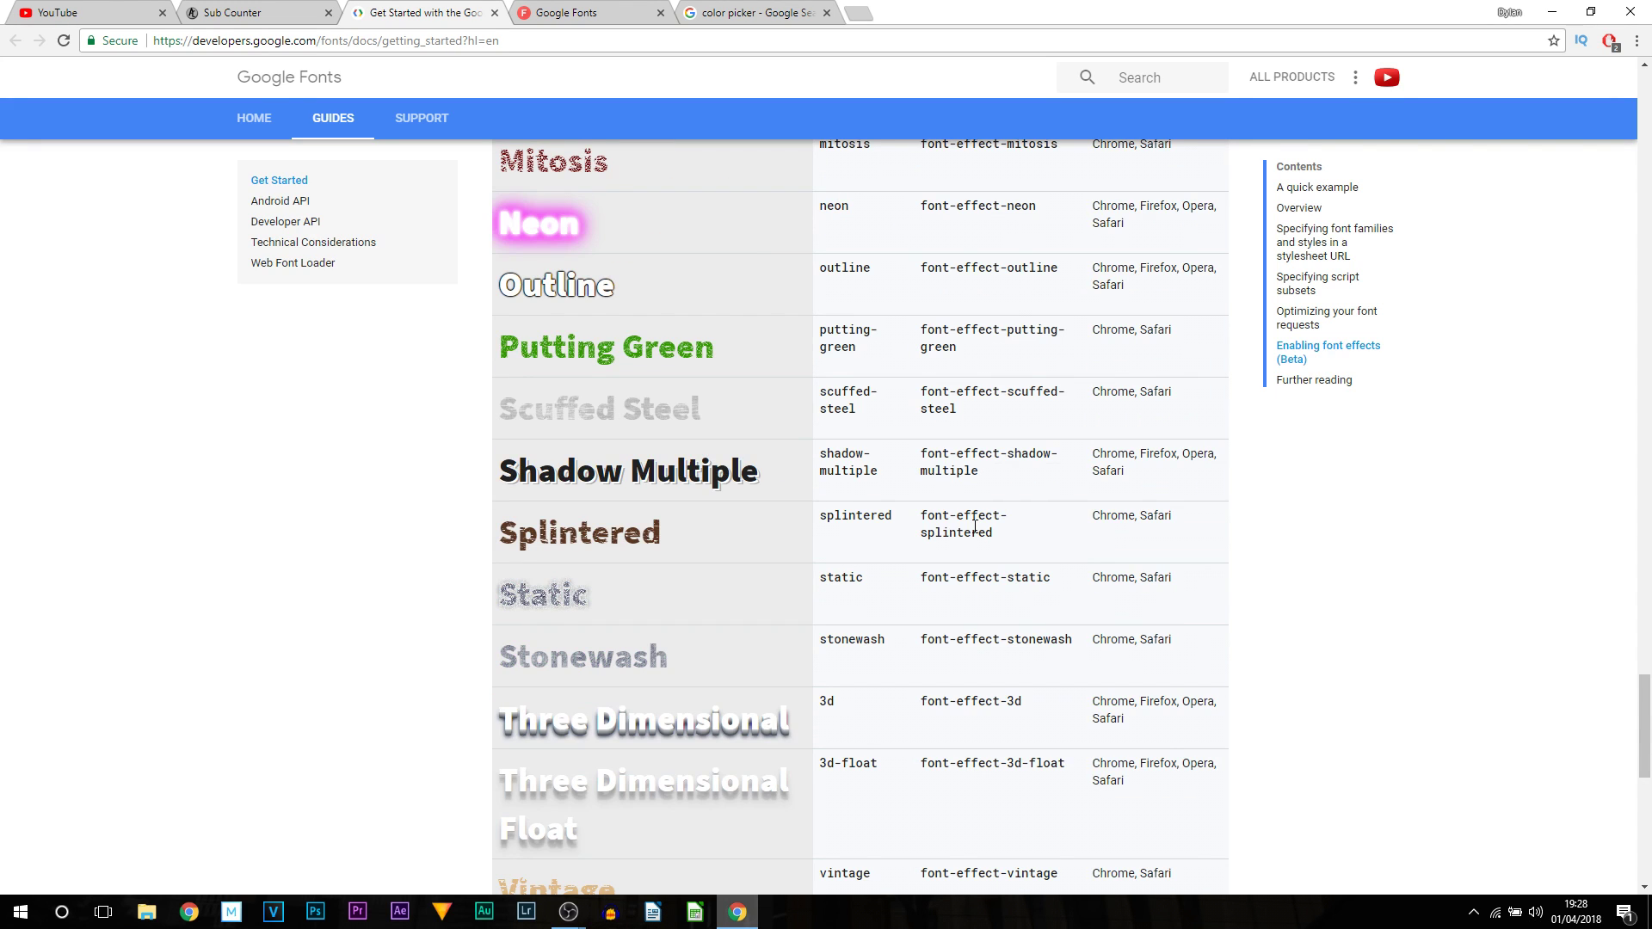
Select the 'anaglyph' API name in the effects table
mouse_move(833, 710)
left_mouse_down()
mouse_move(828, 207)
mouse_move(833, 720)
left_mouse_up()
scroll(834, 720, "up", 4)
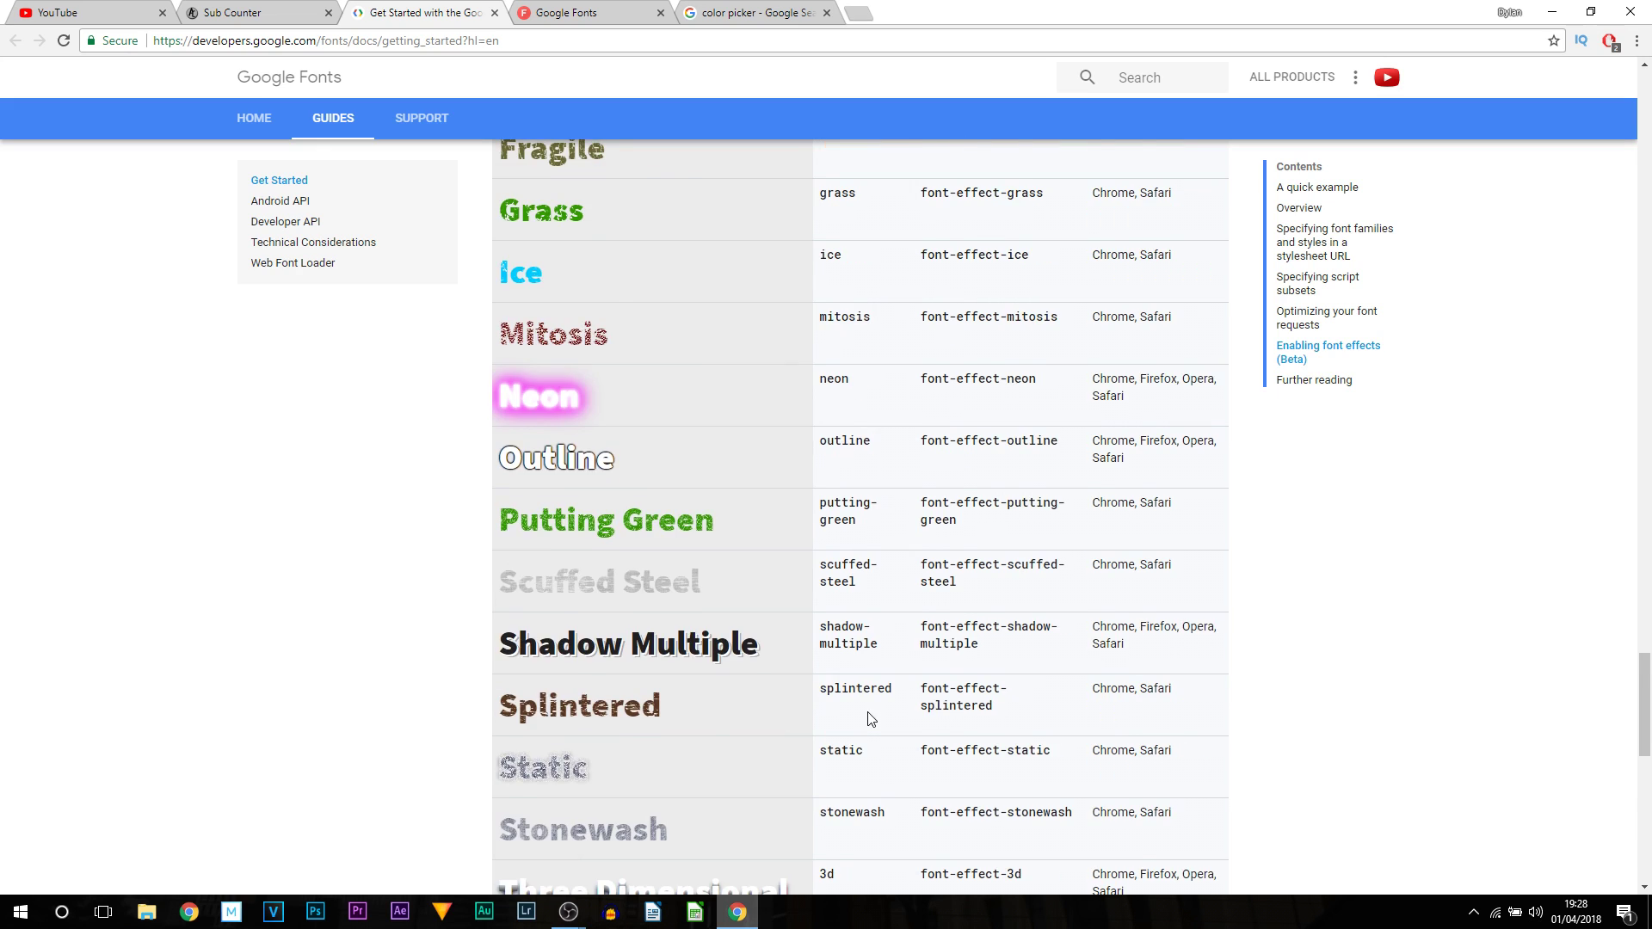
scroll(870, 717, "up", 5)
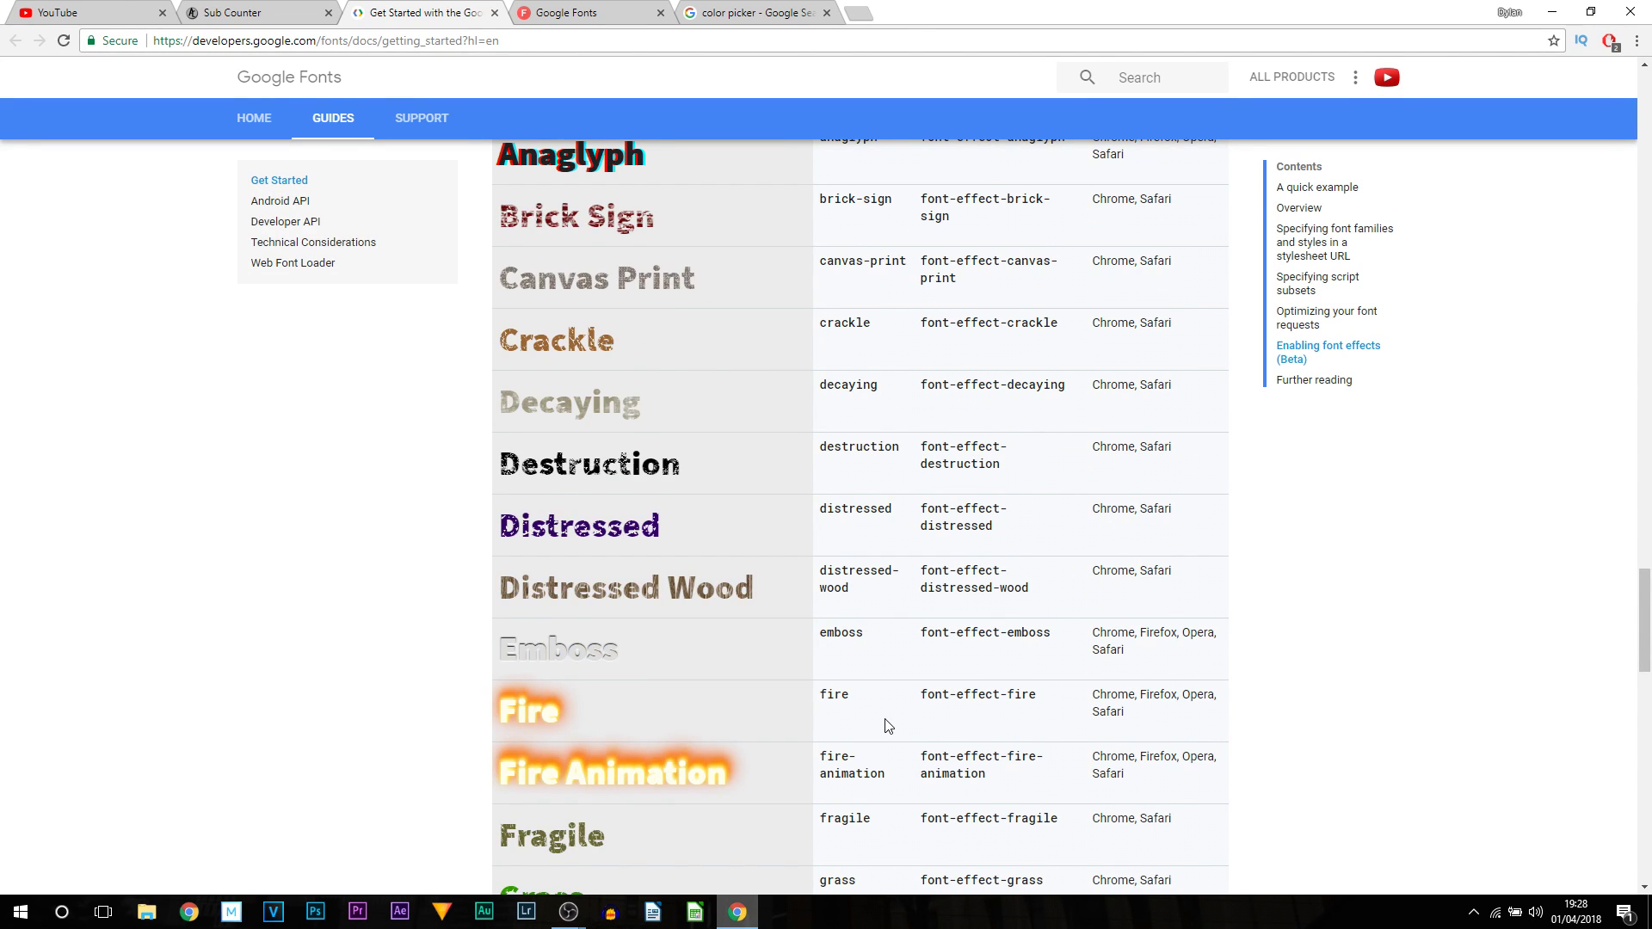
scroll(888, 726, "up", 2)
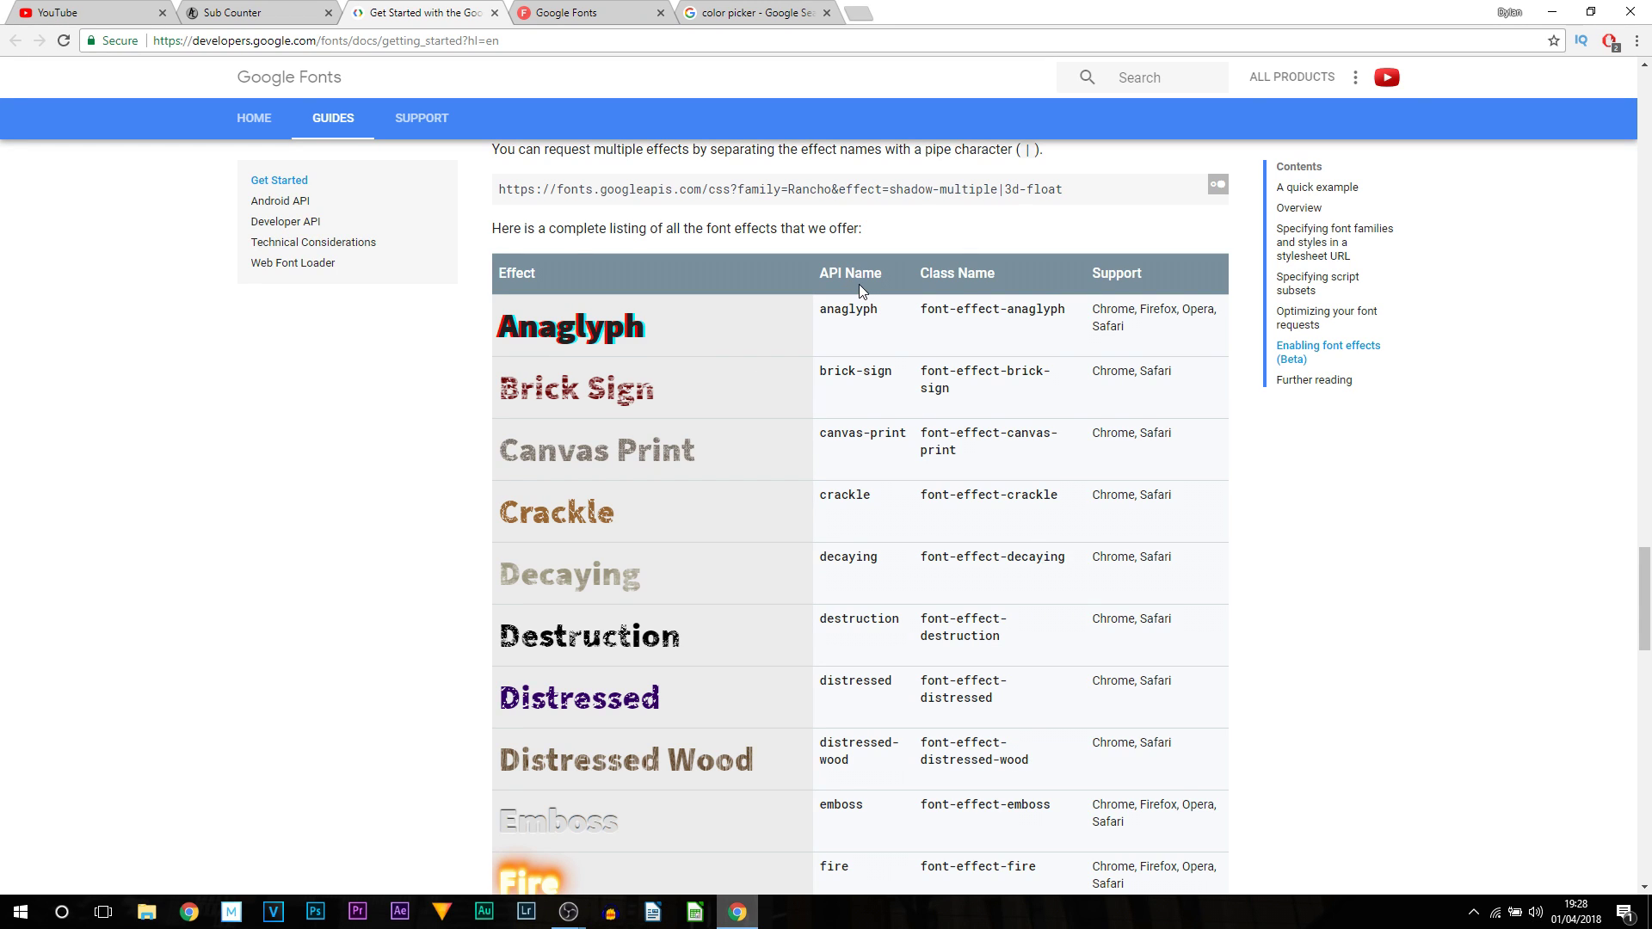
left_click_drag(880, 312, 813, 319)
Replace the 3d Effect value with anaglyph
left_click(254, 8)
double_click(725, 382)
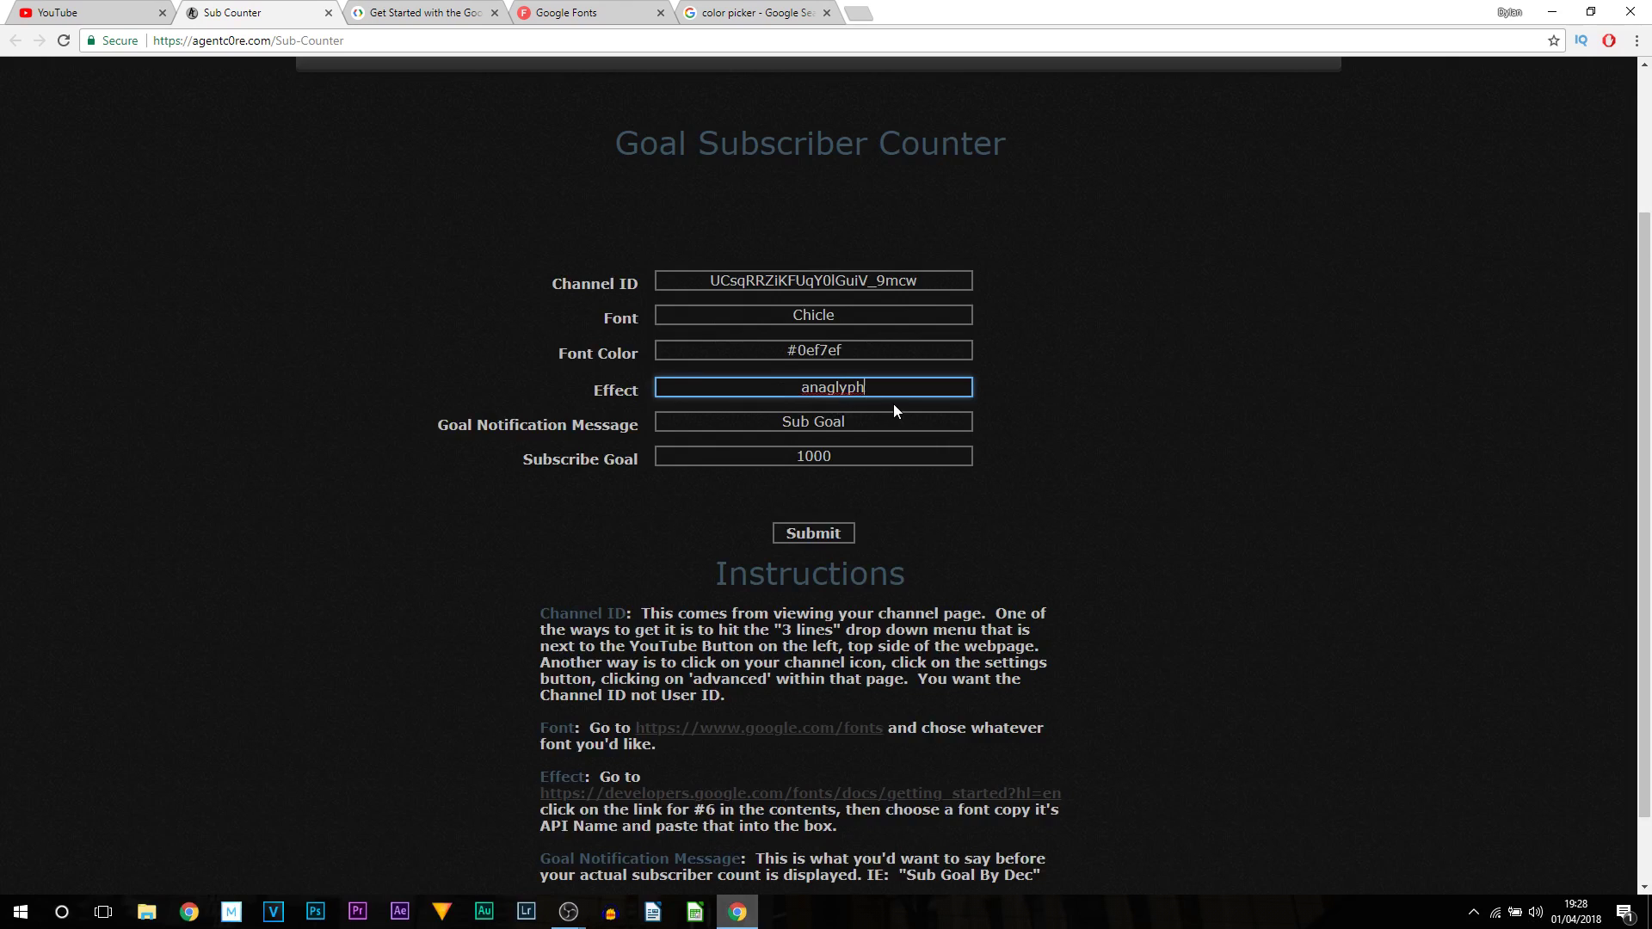
left_click_drag(865, 387, 652, 373)
key("Left")
left_click(1107, 408)
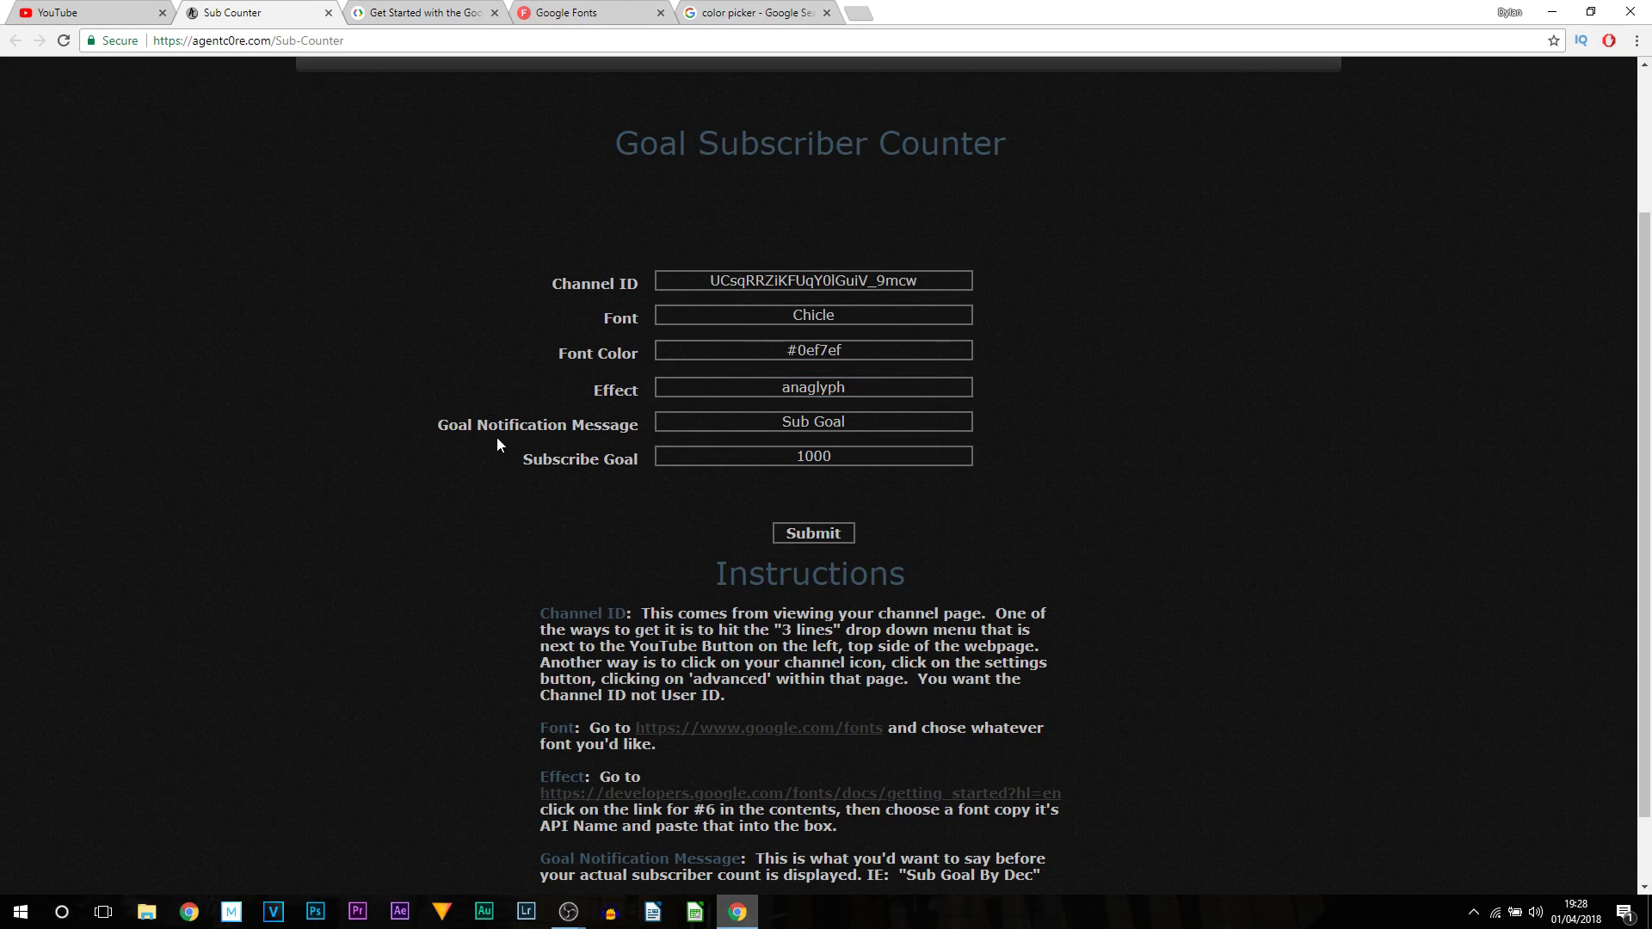
Select the Sub Goal notification message text, leaving it unchanged for now
left_click(857, 426)
key("ctrl+a")
left_click(1011, 435)
Change the Goal Notification Message to 'WILL WE MAKE IT?!'
left_click(943, 422)
key("ctrl+a")
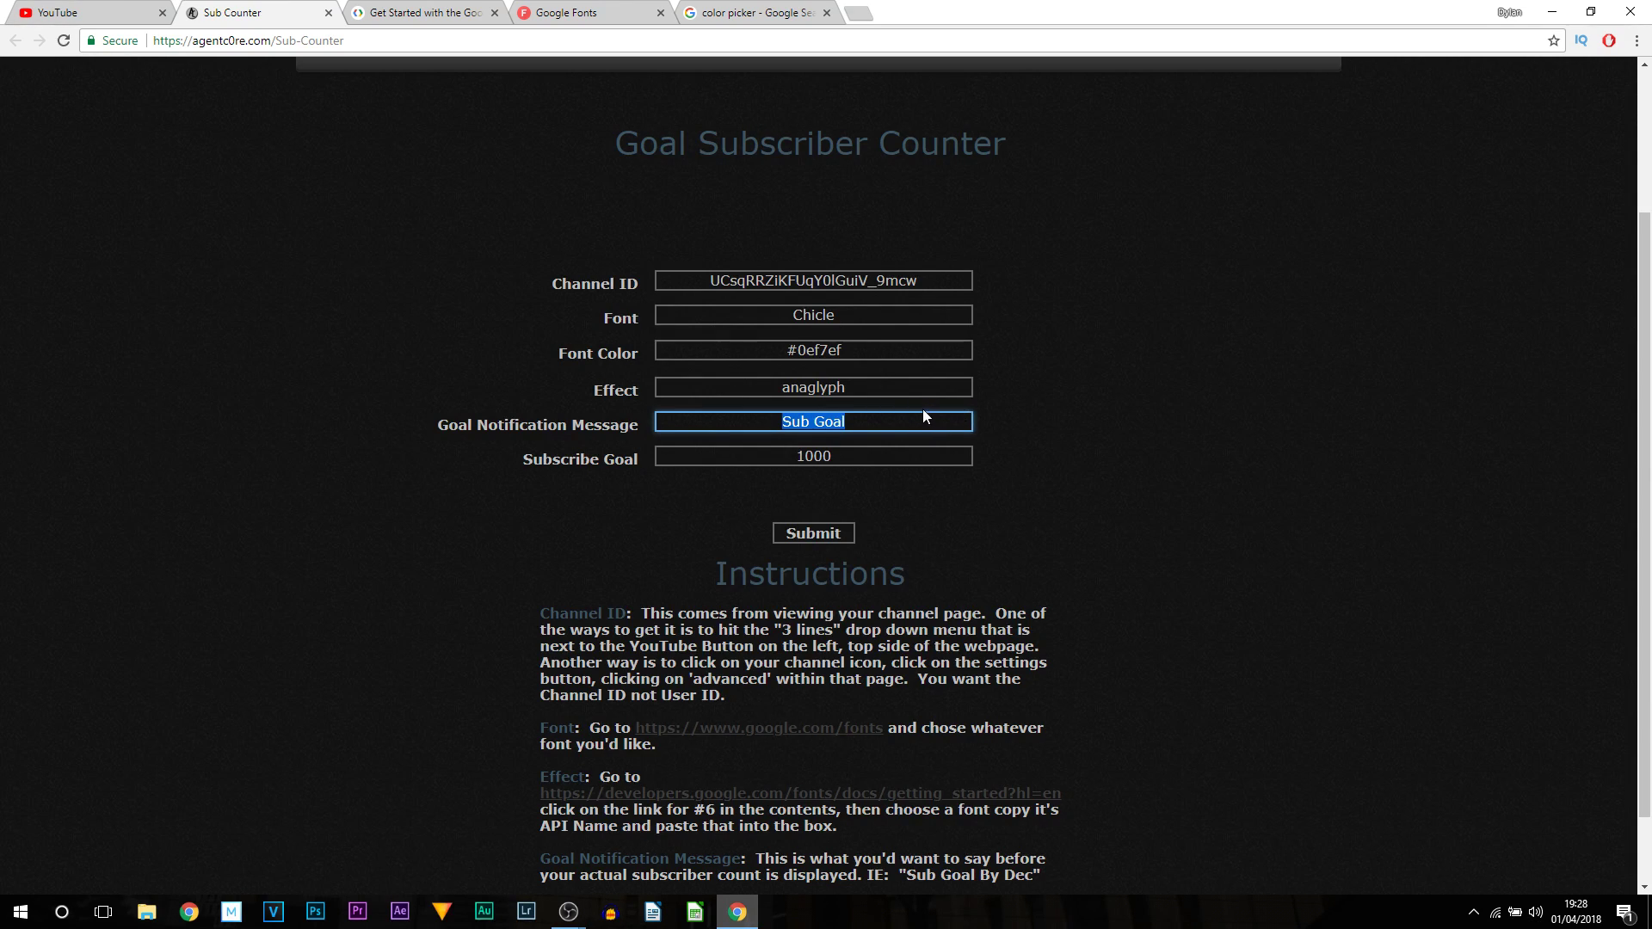
type("WILL WE MAKE IT?!")
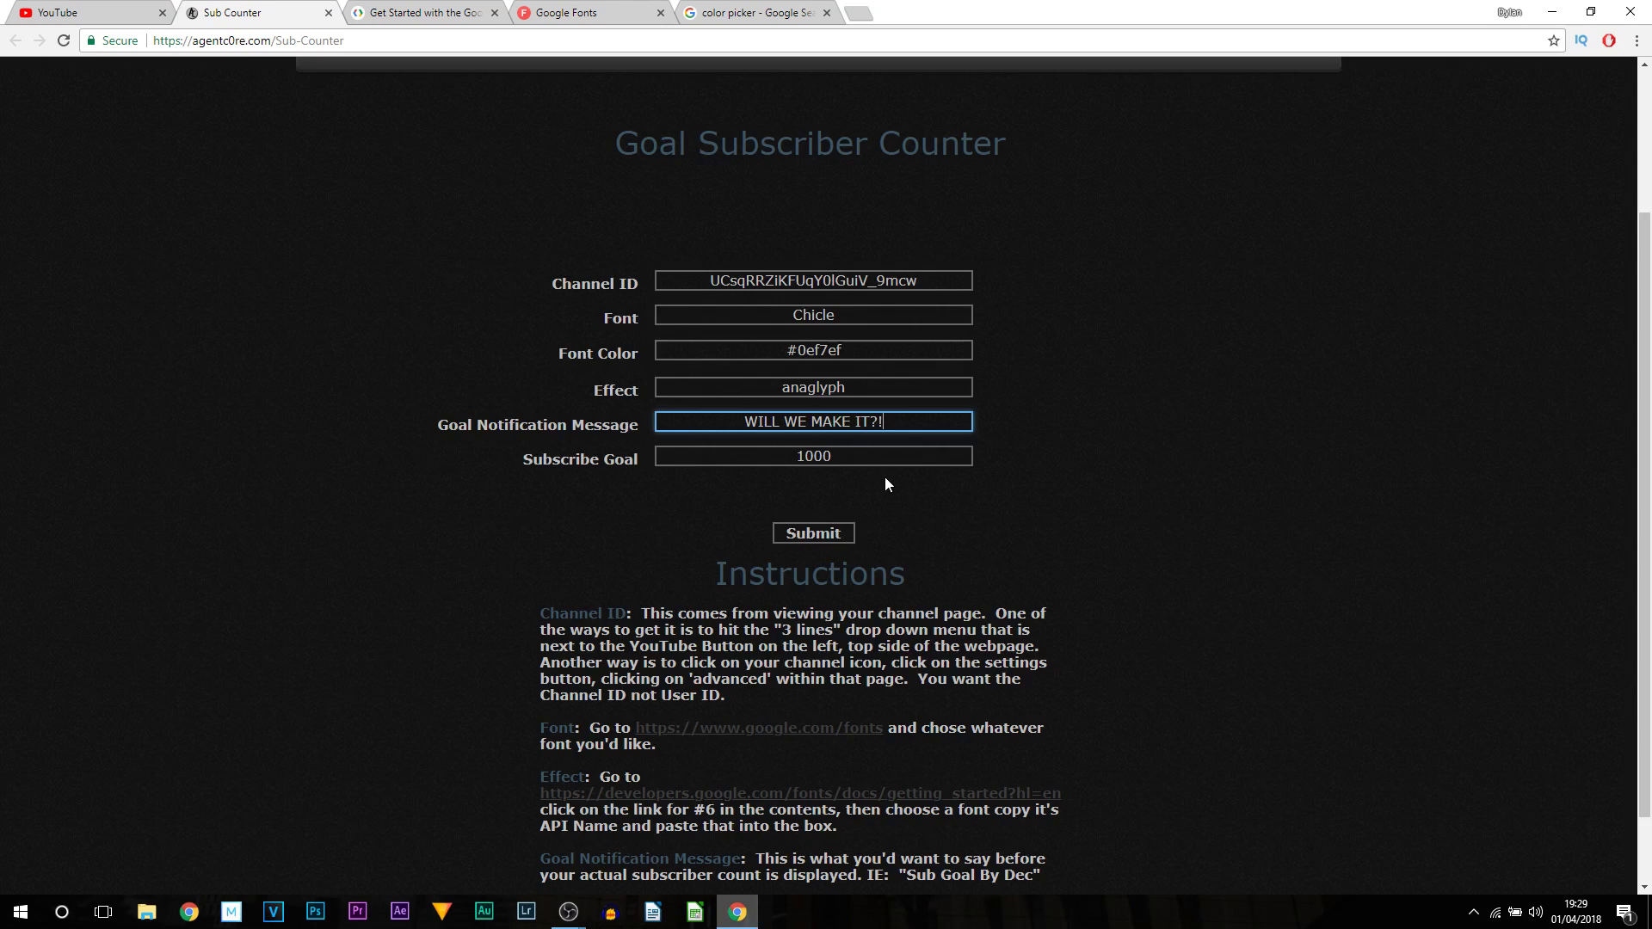
left_click(626, 475)
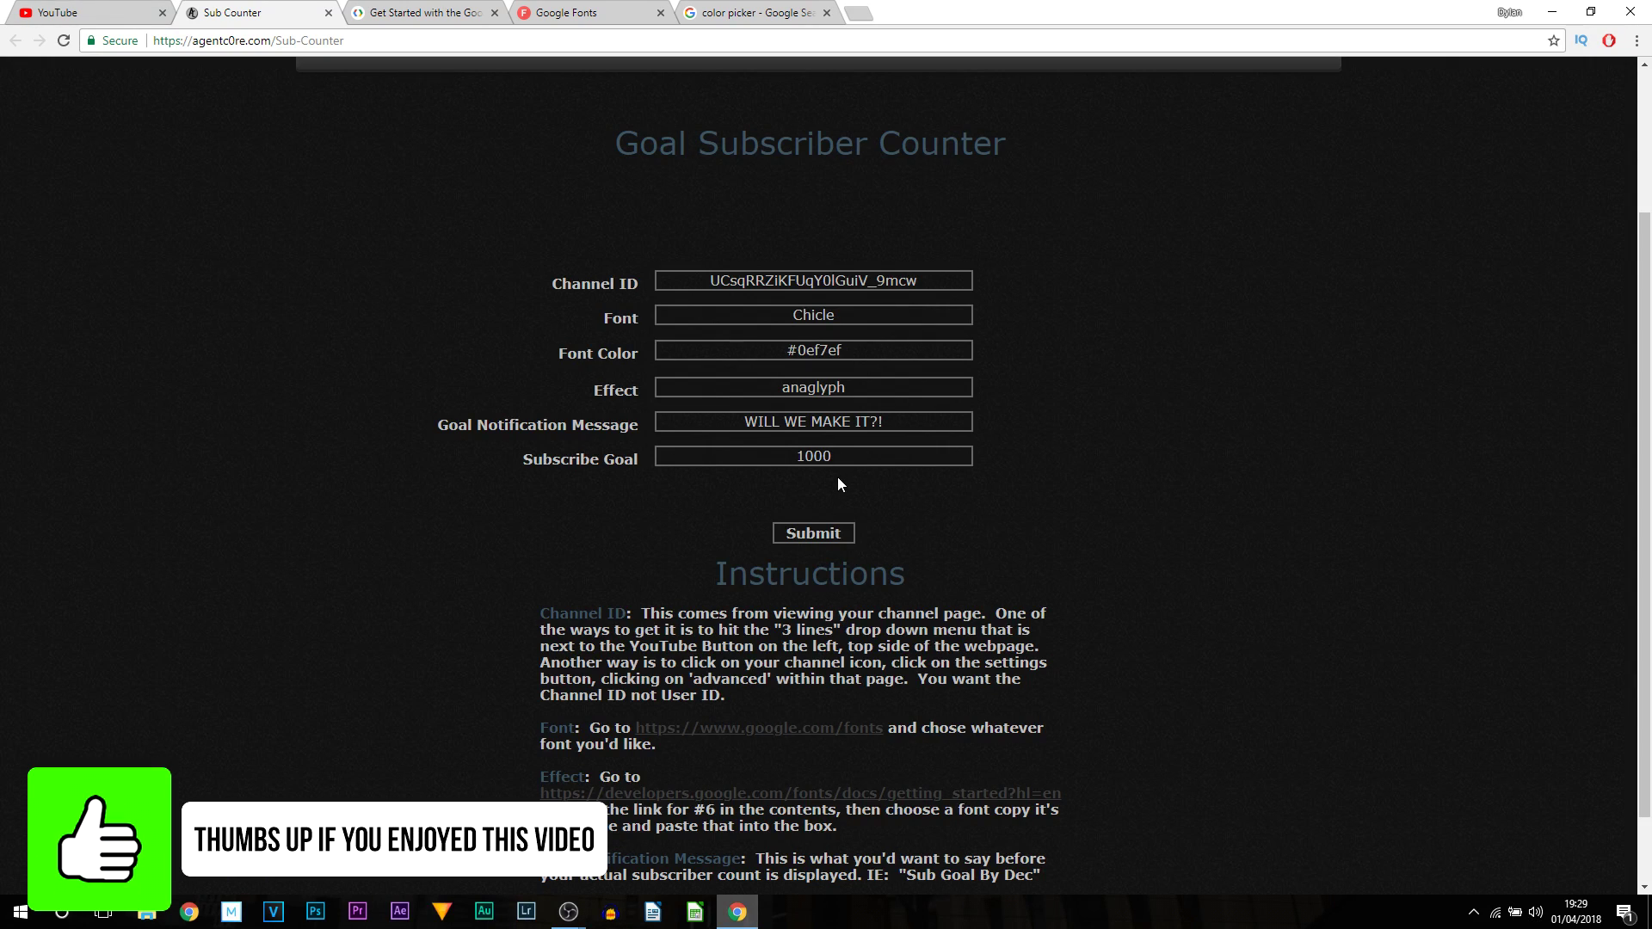
Set the Subscribe Goal to 74250 in place of 1000
left_click_drag(840, 459, 713, 446)
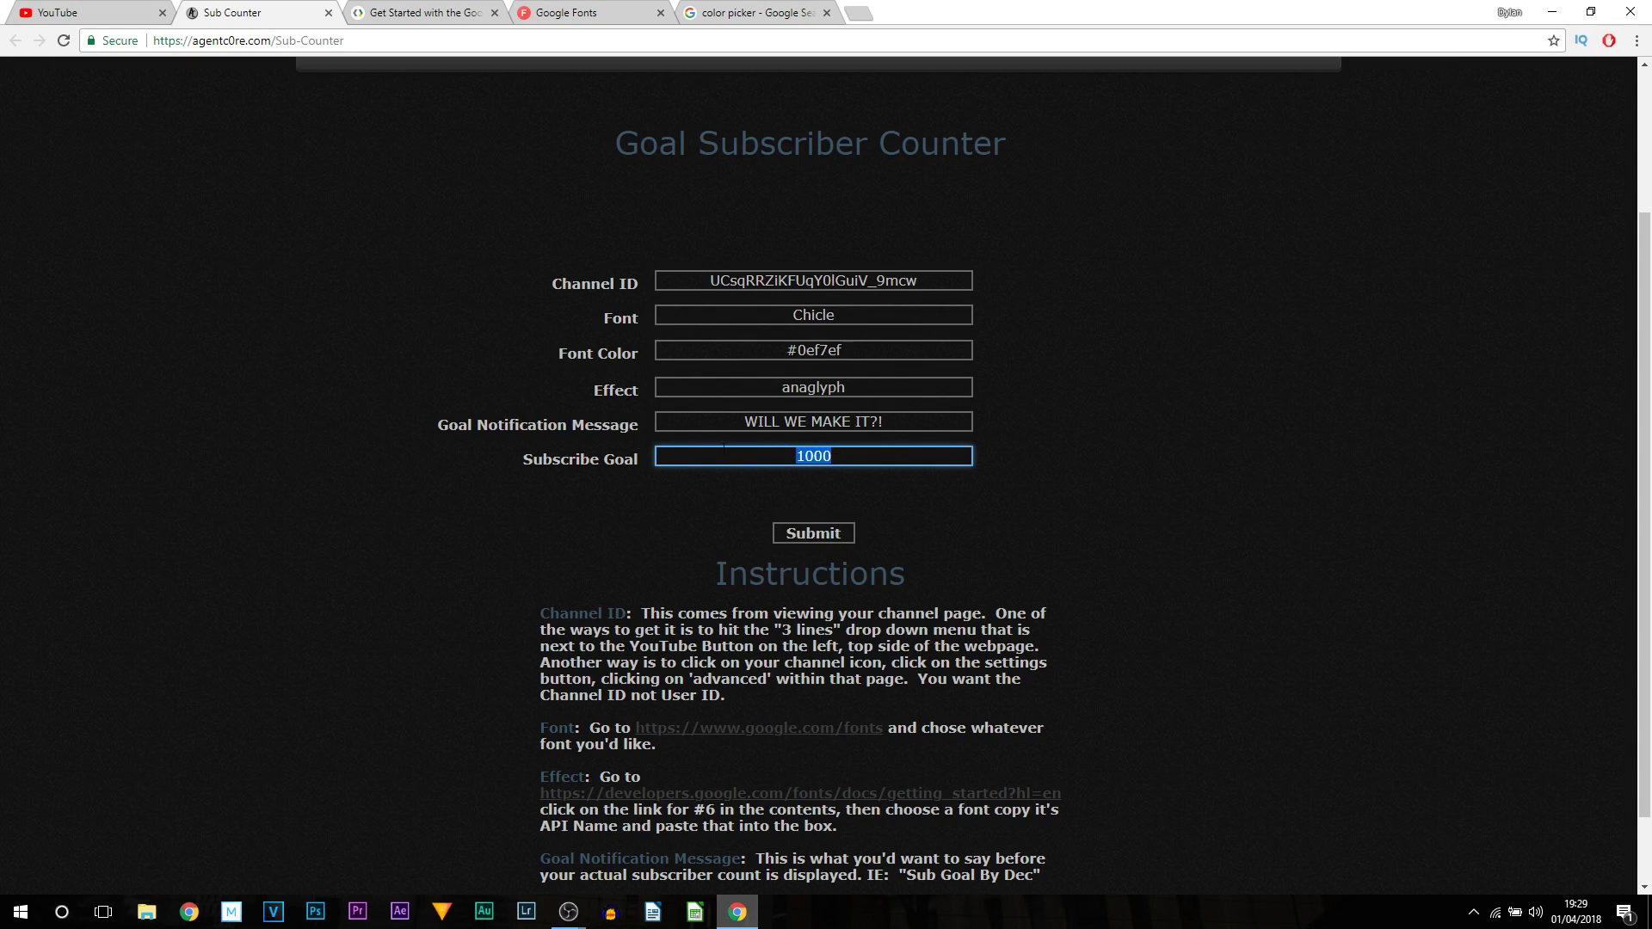
left_click(1002, 487)
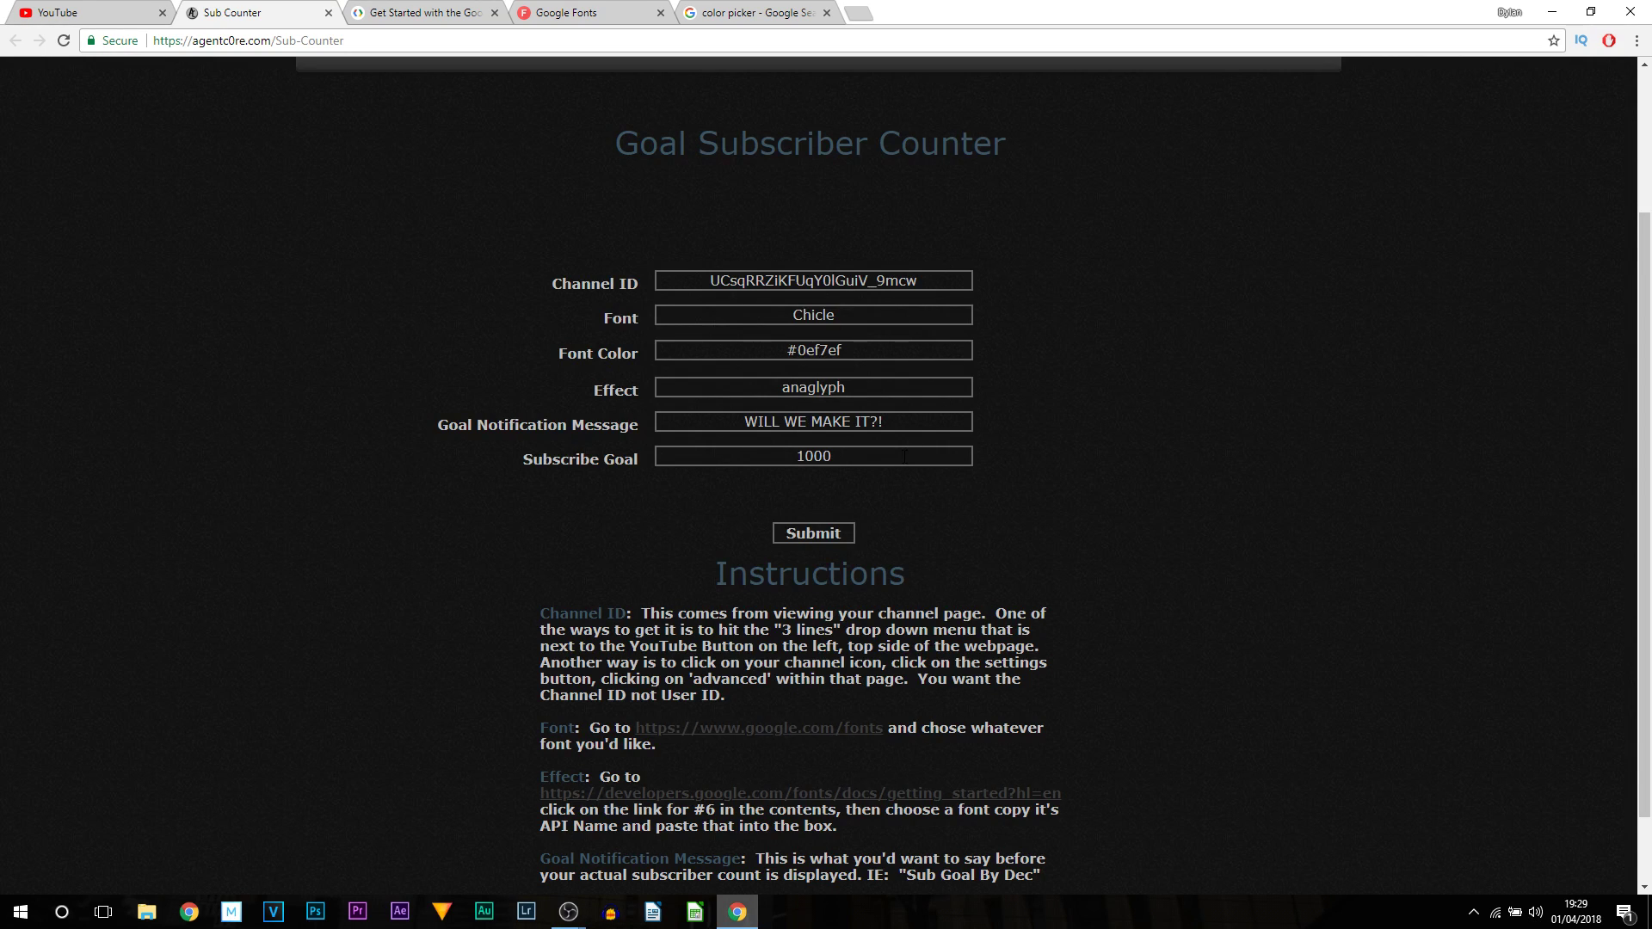
left_click_drag(904, 456, 663, 439)
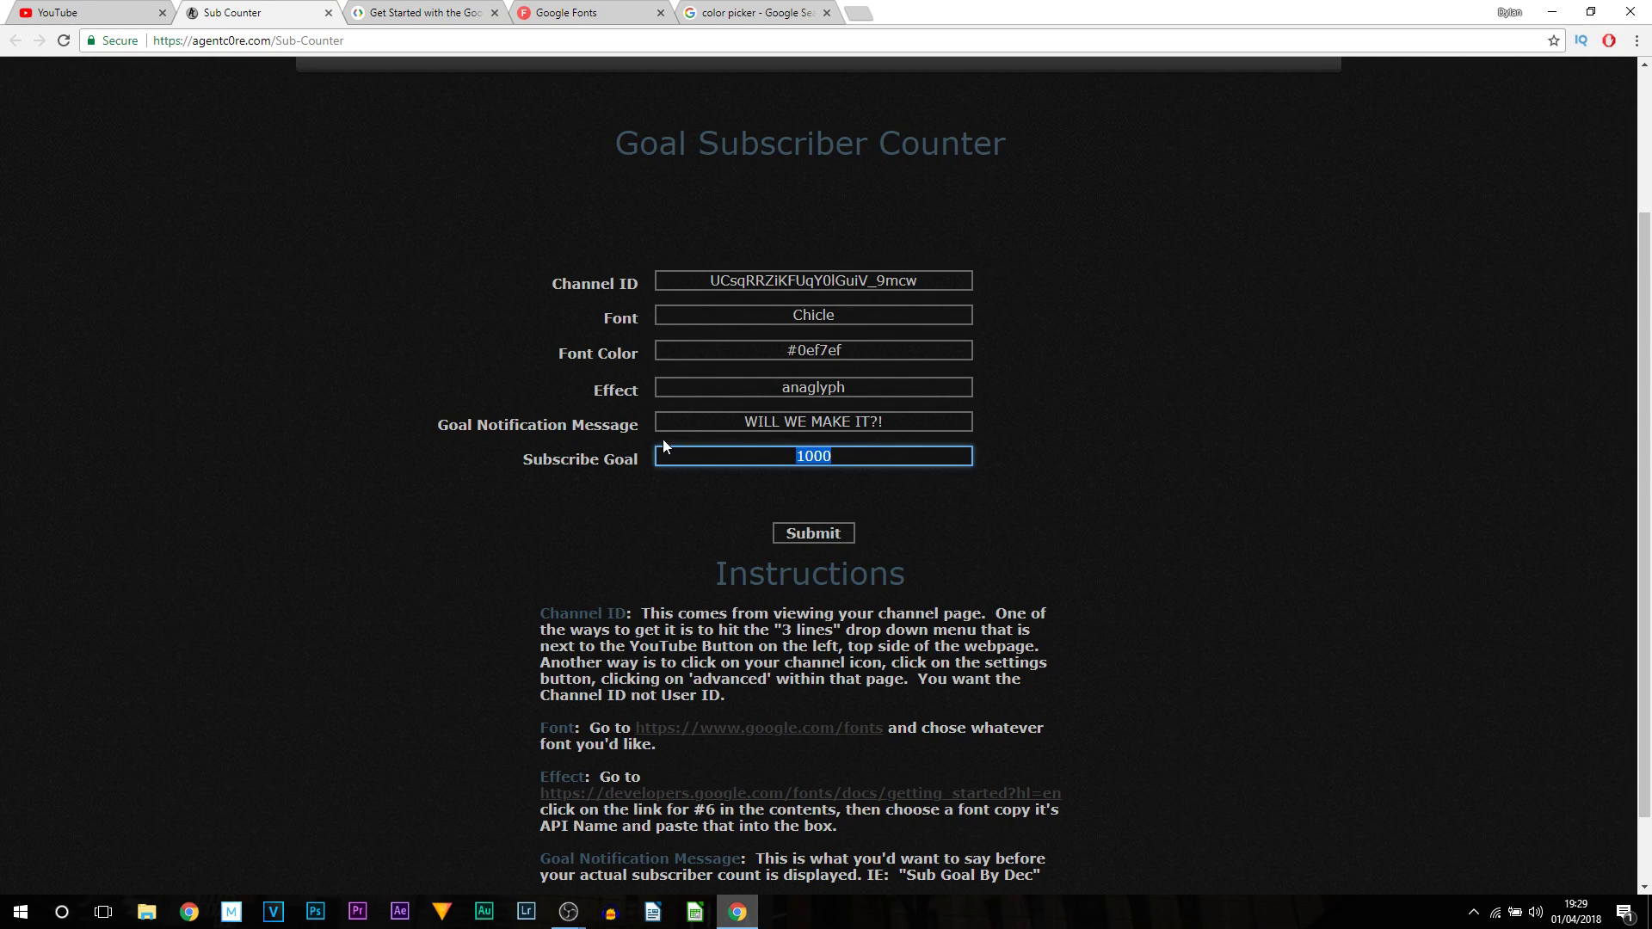
type("74250")
left_click(1050, 492)
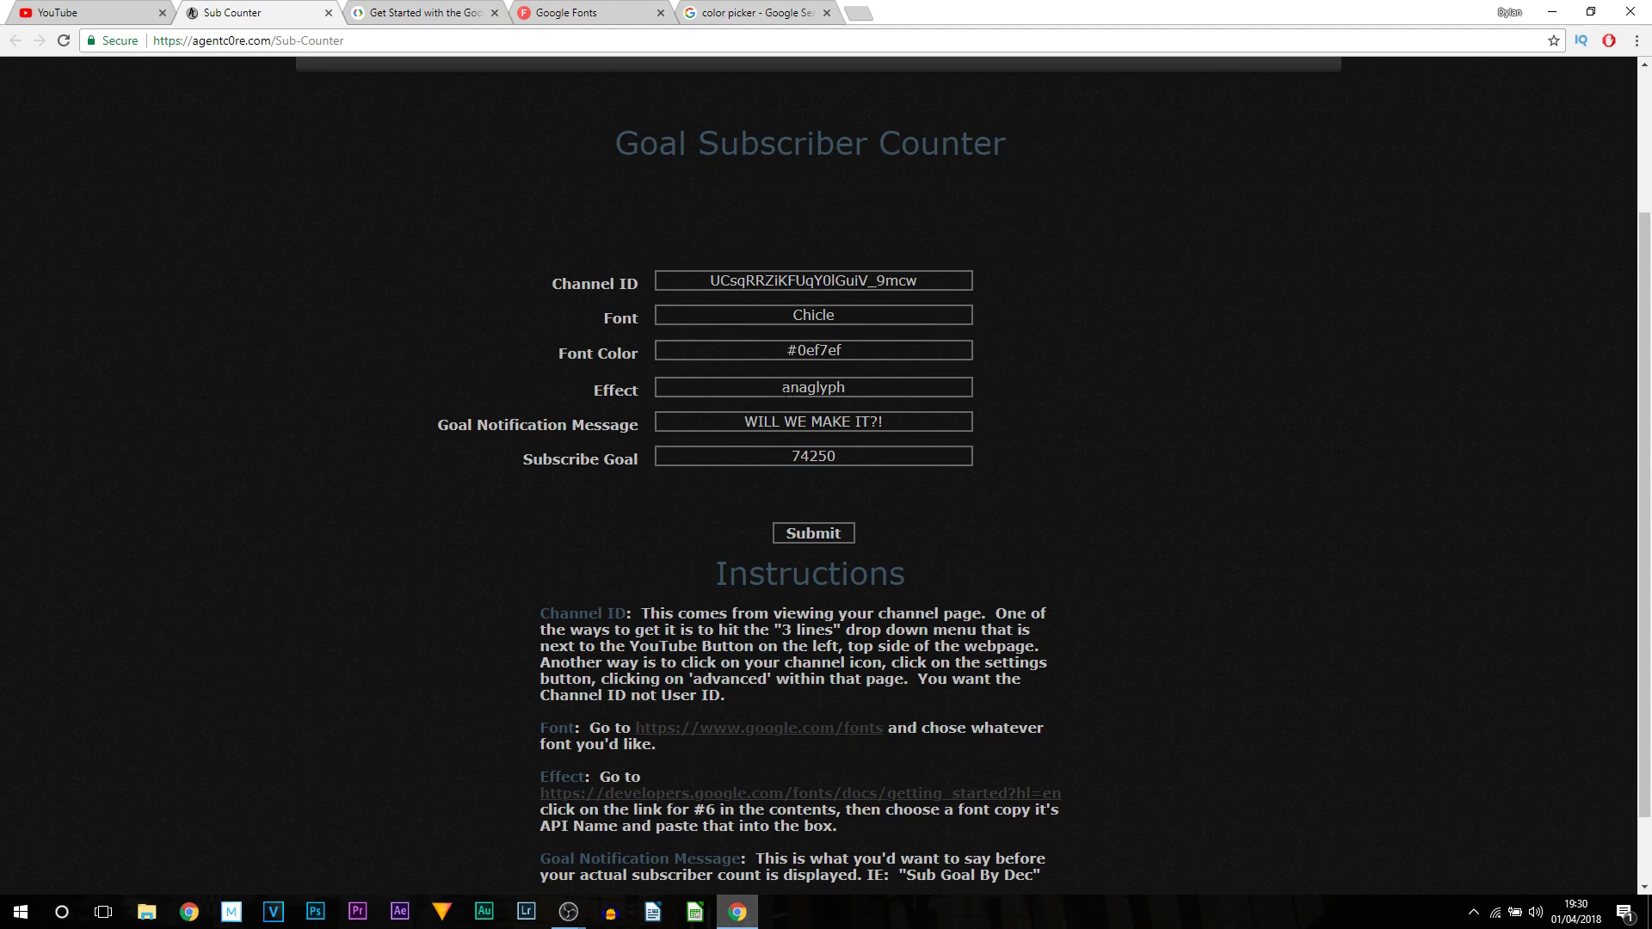
scroll(815, 411, "down", 1)
scroll(816, 411, "up", 2)
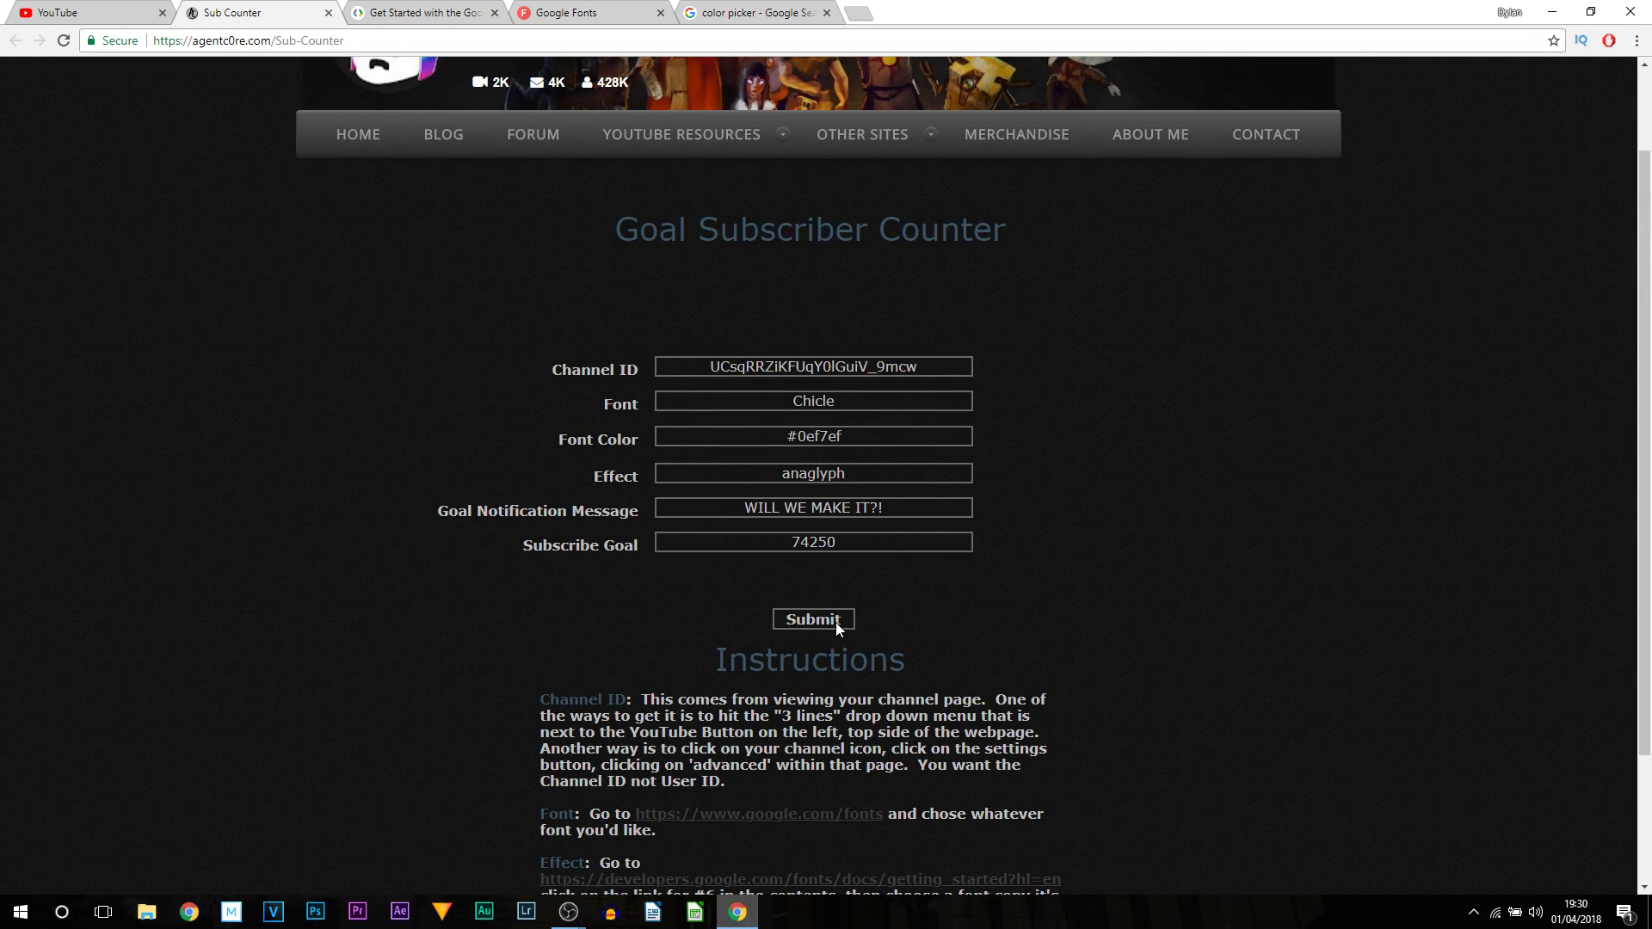
Submit the settings and view the overlay showing WILL WE MAKE IT?! 74060 / 74250
left_click(812, 620)
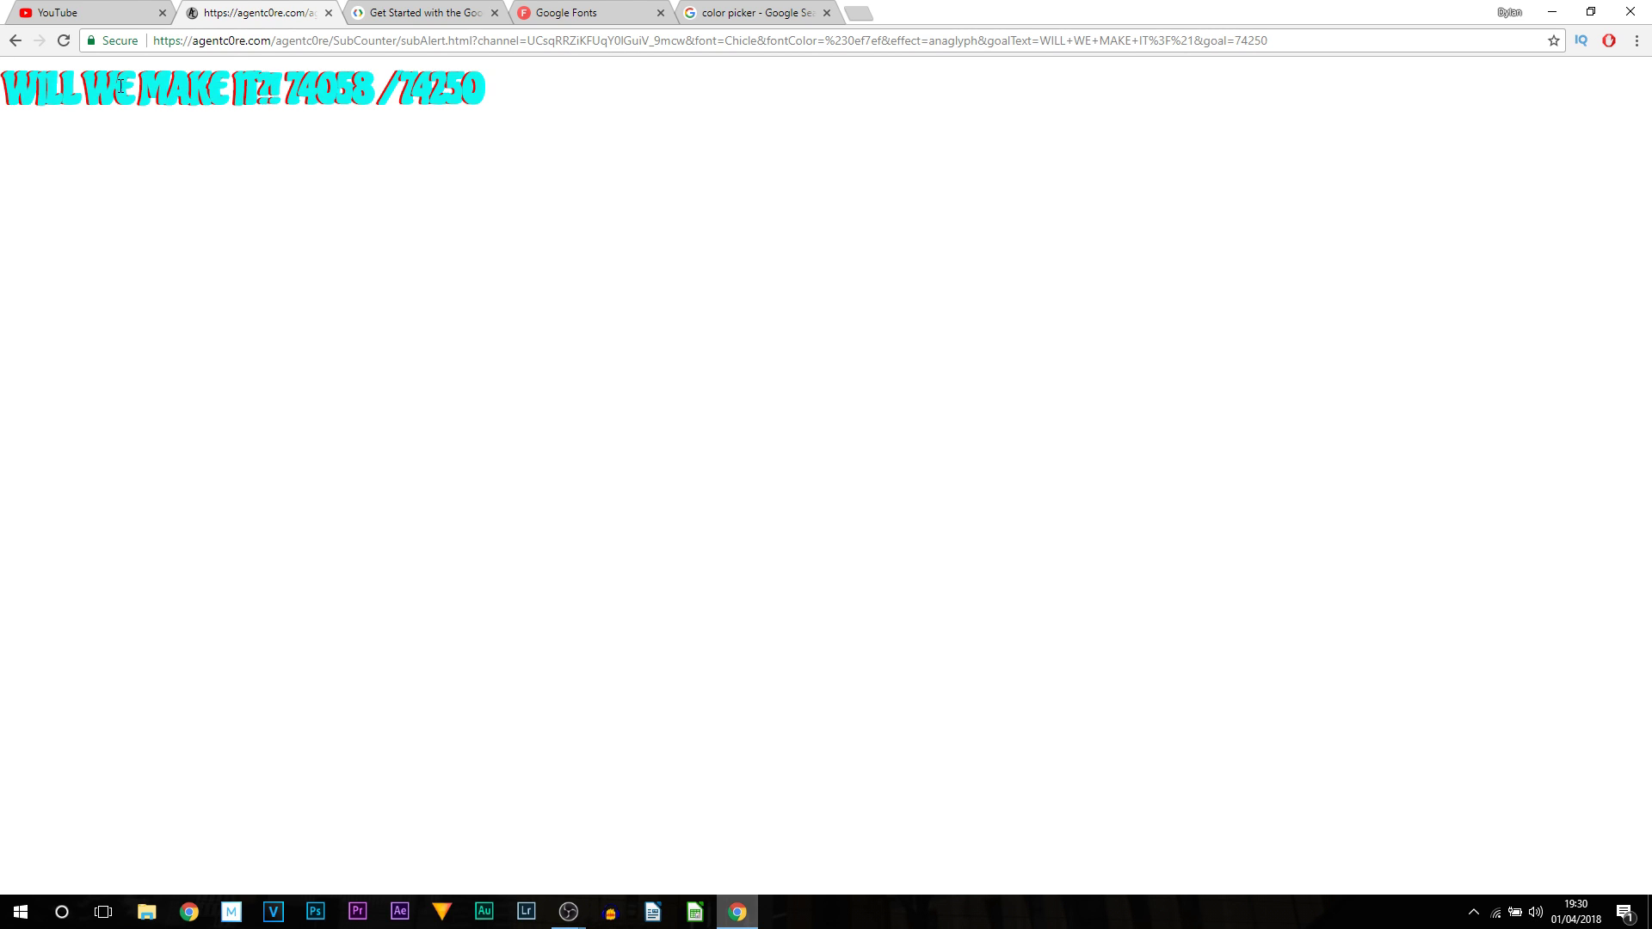
left_click_drag(547, 95, 43, 112)
left_click(439, 11)
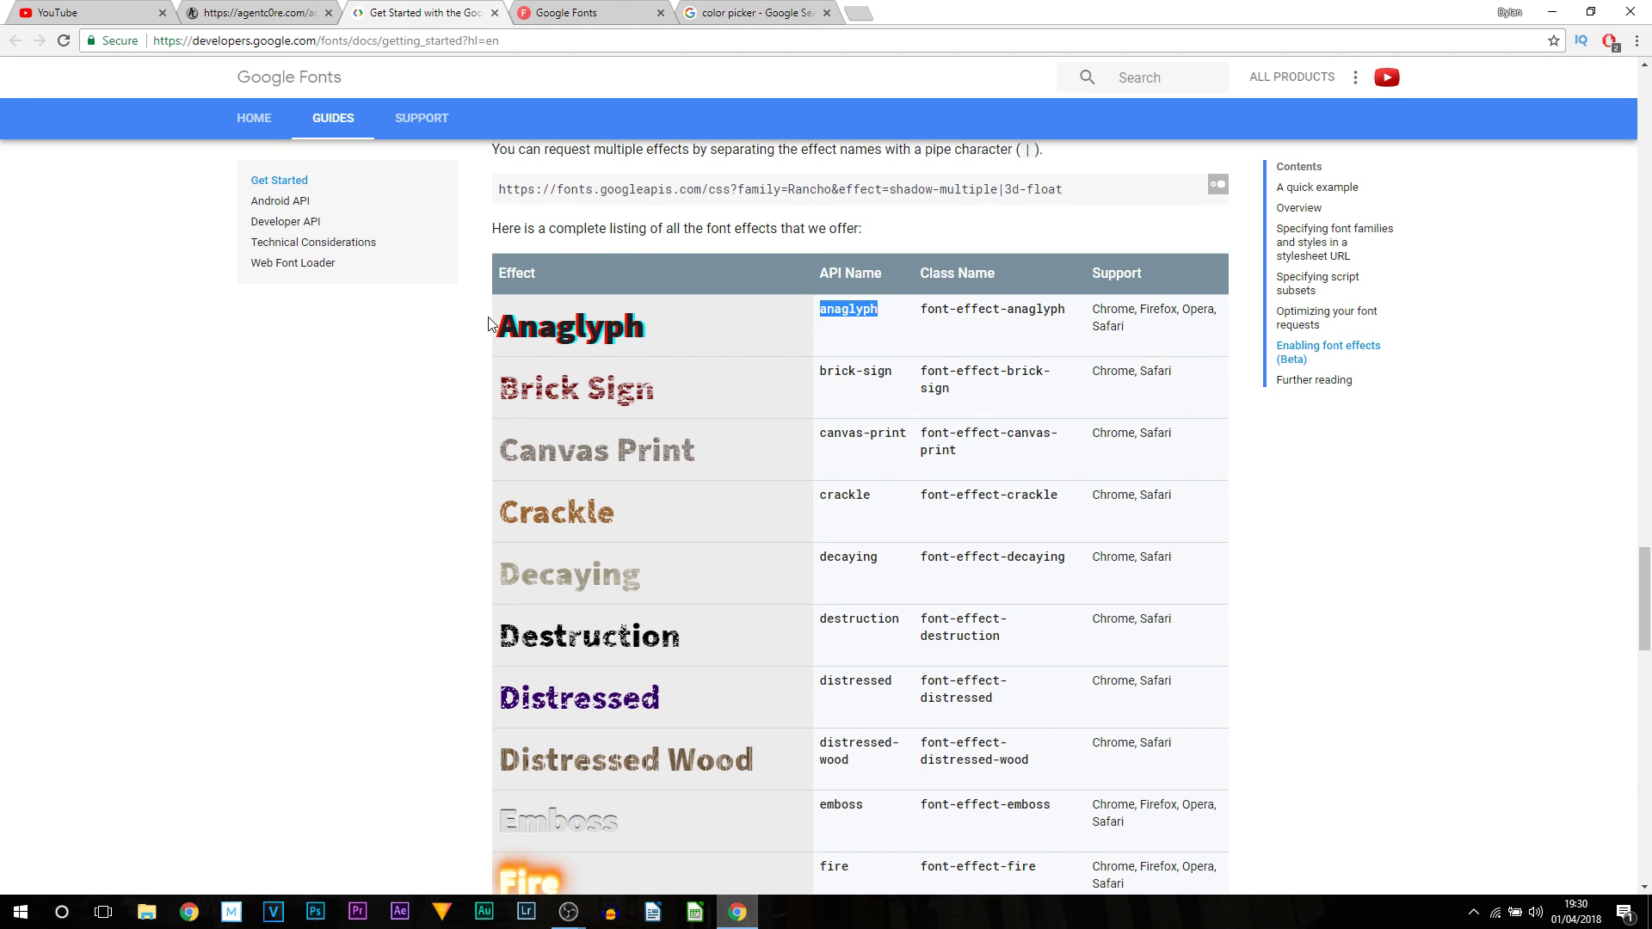
left_click(289, 9)
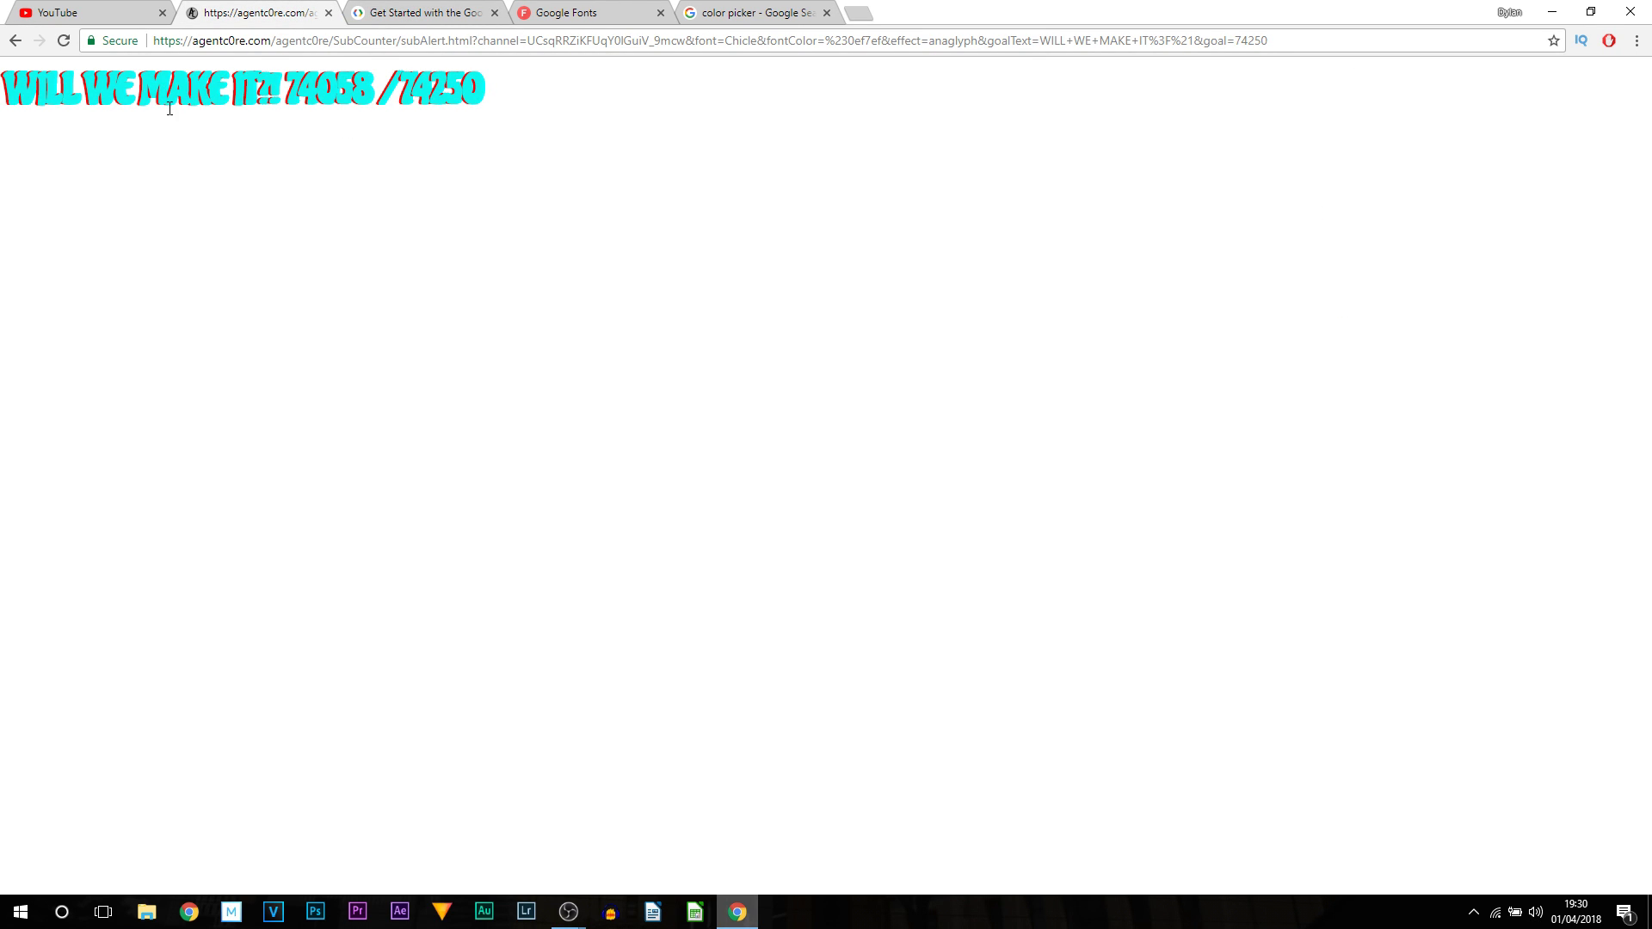
Copy the counter overlay page's address from the address bar
left_click(1299, 44)
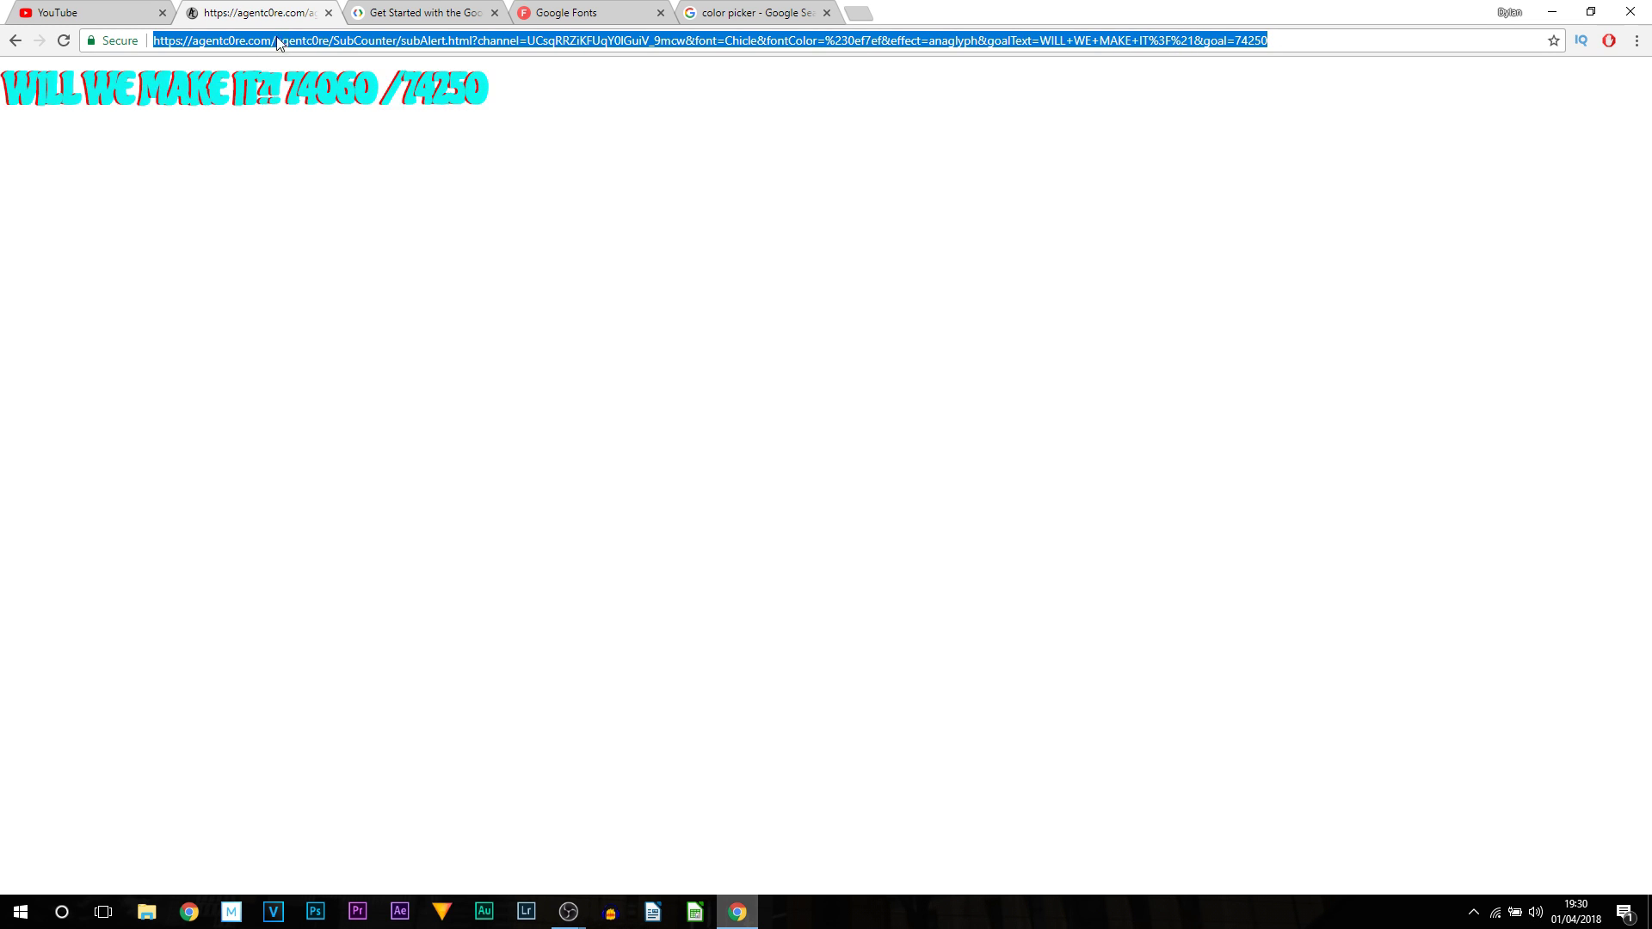
right_click(245, 47)
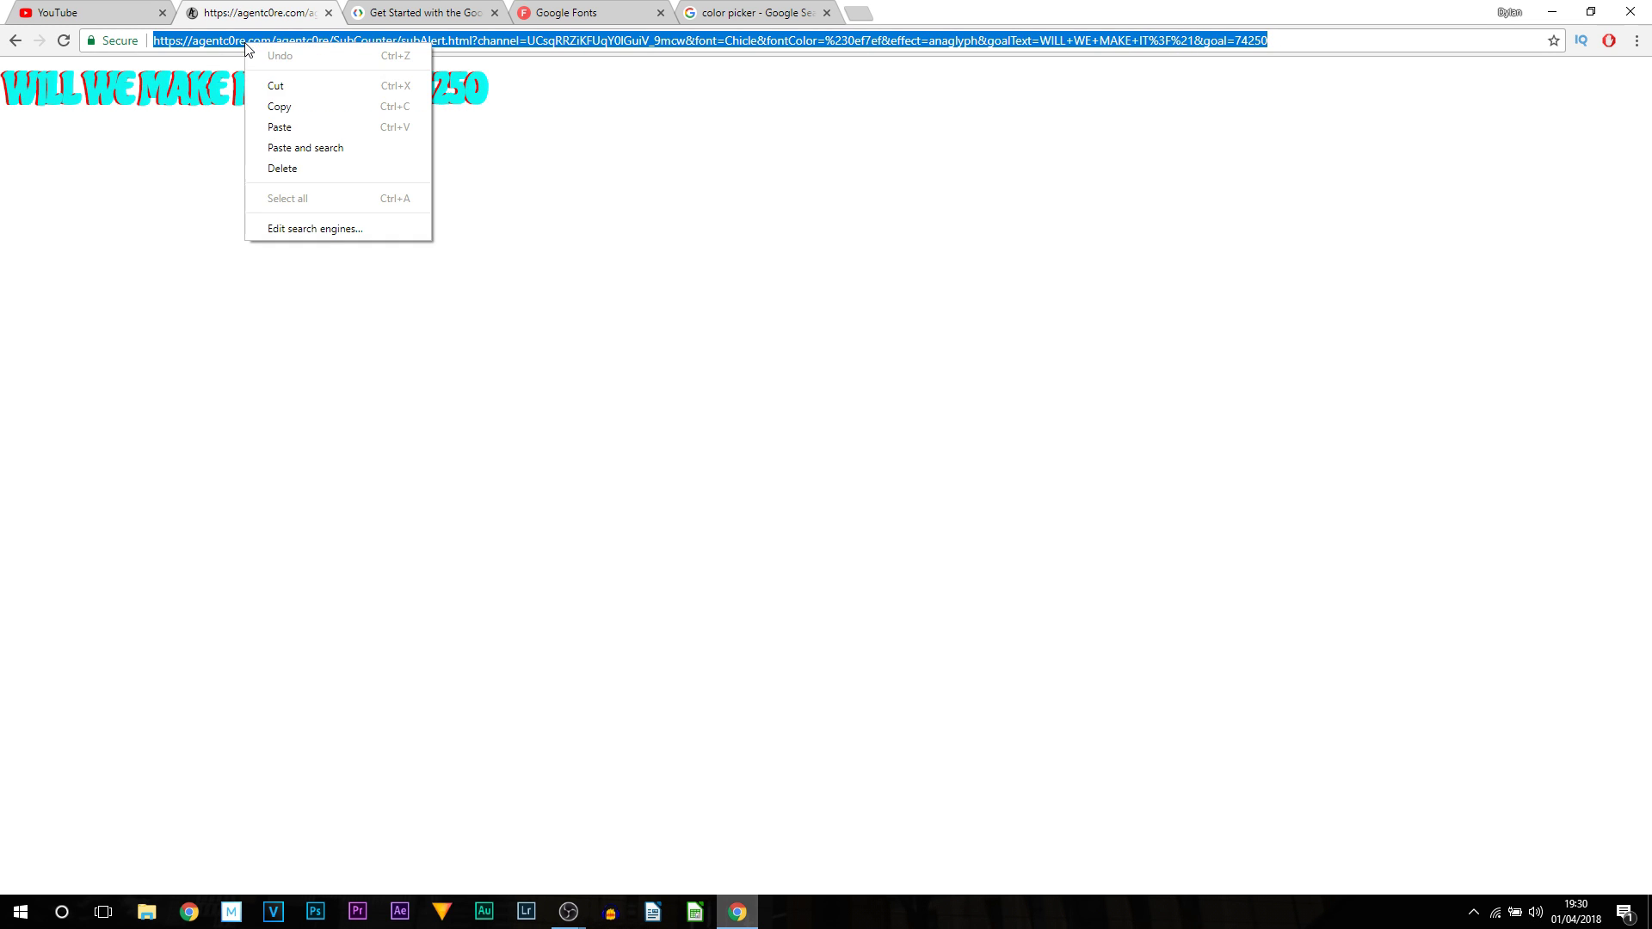
left_click(323, 110)
left_click(372, 154)
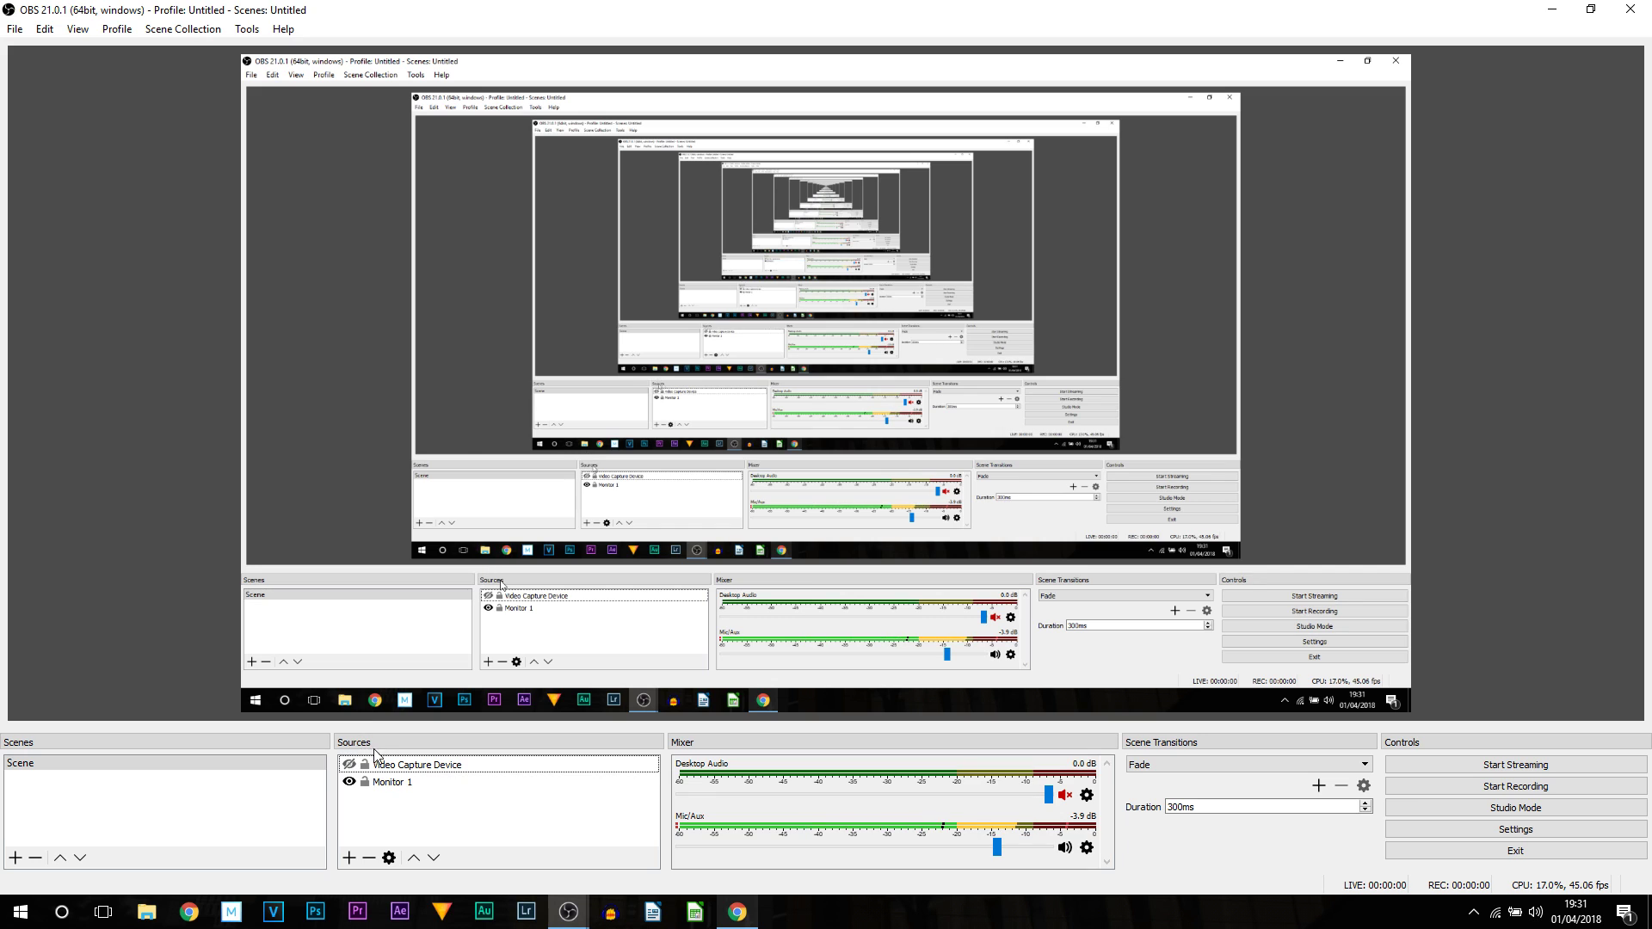
Add a new Browser Source named SUBS
left_click(350, 858)
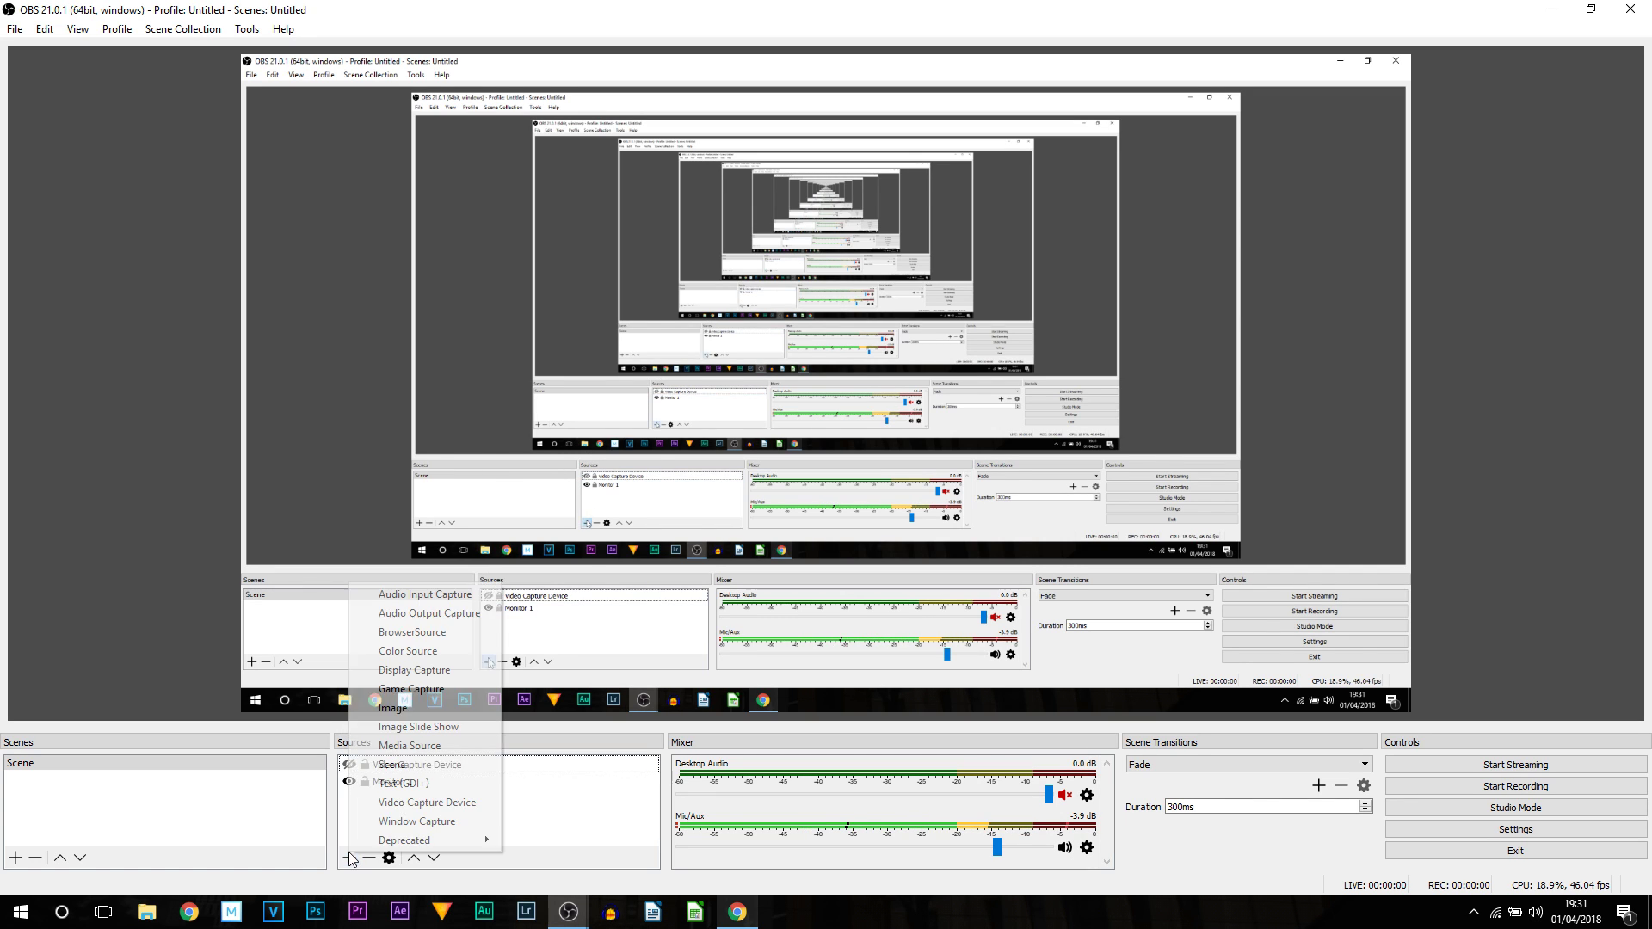
left_click(413, 633)
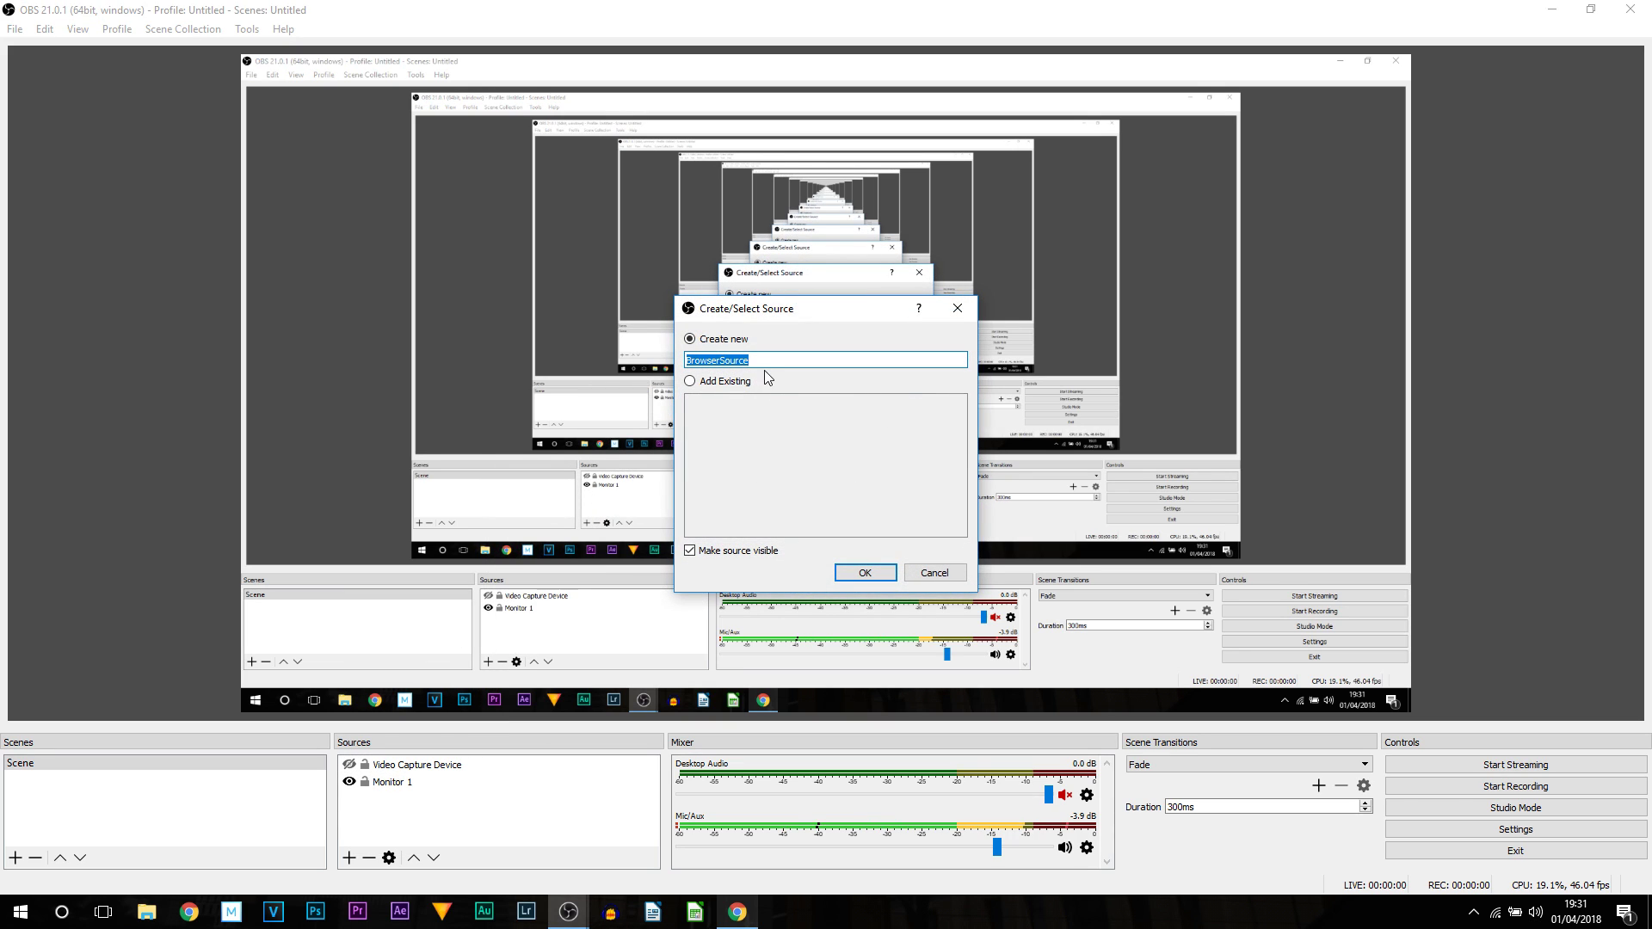
type("SUBS")
left_click(863, 573)
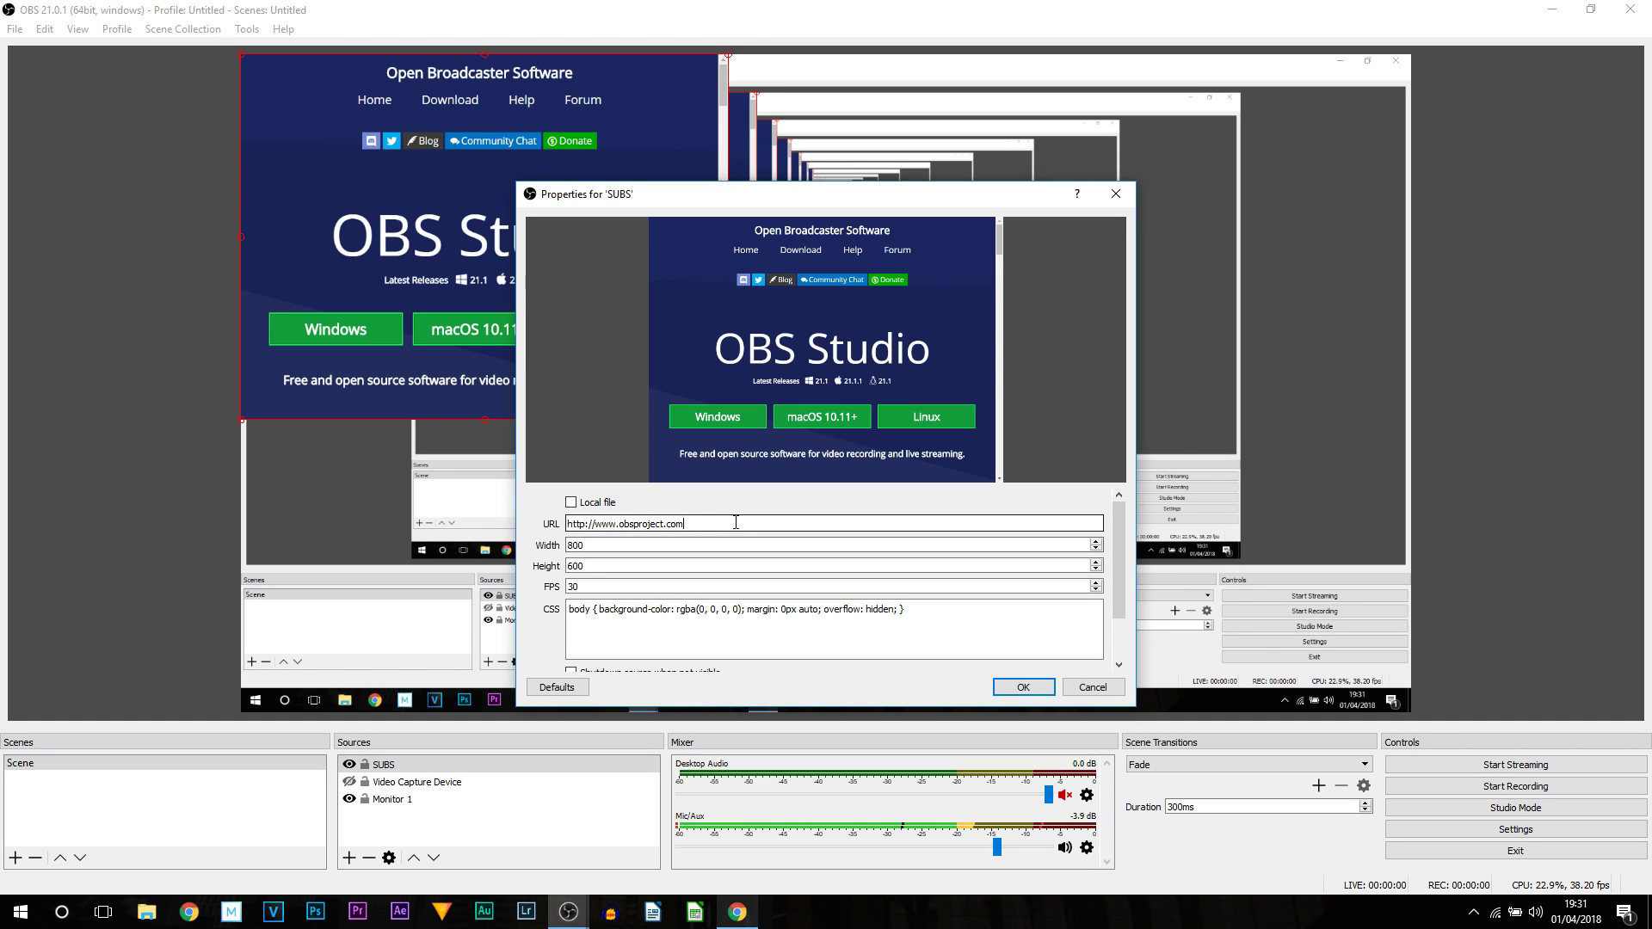
Replace the SUBS source URL with the pasted goal counter widget link and apply
left_click_drag(735, 523, 565, 523)
key("ctrl+v")
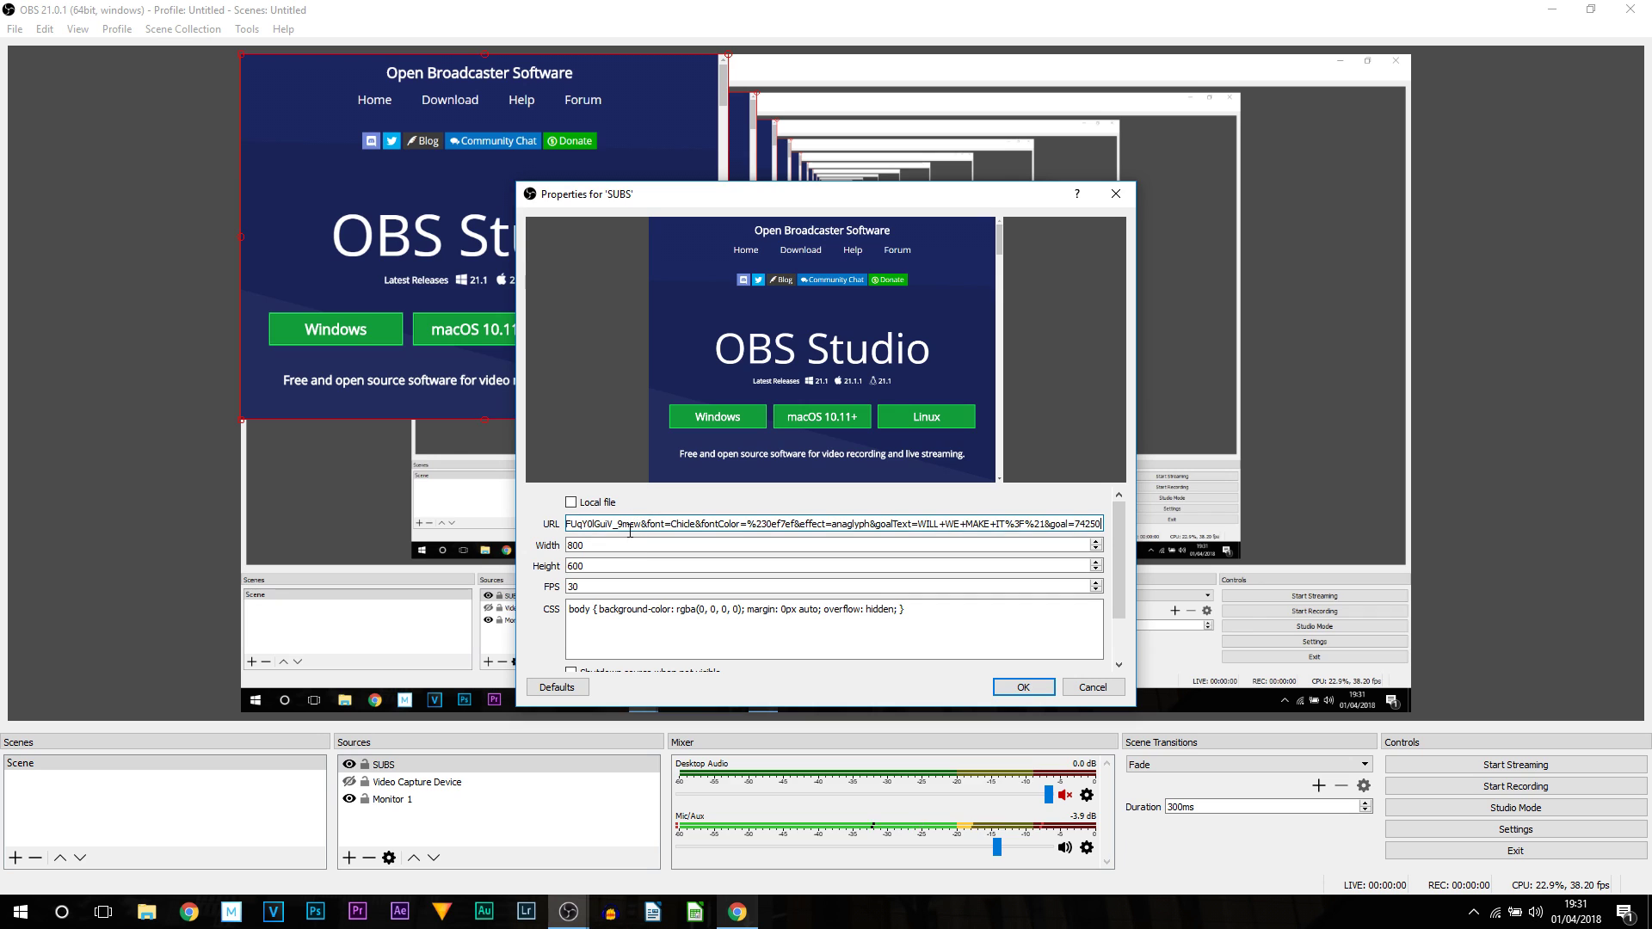
left_click(1029, 686)
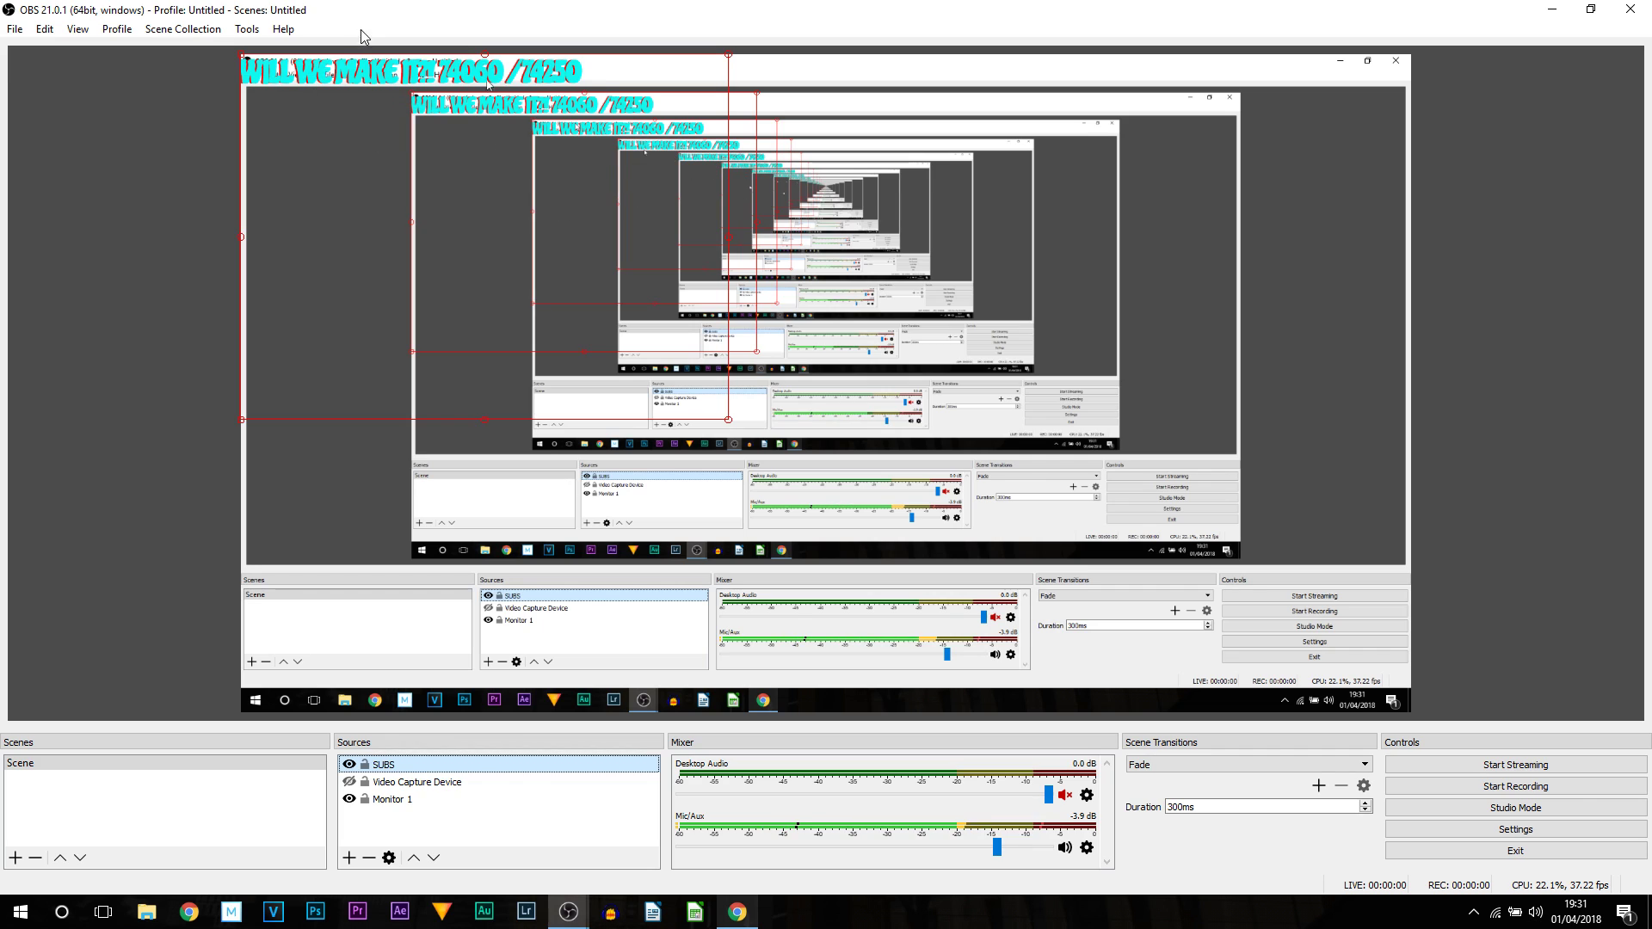
Reposition the SUBS counter overlay on the preview canvas
left_click_drag(408, 92, 430, 104)
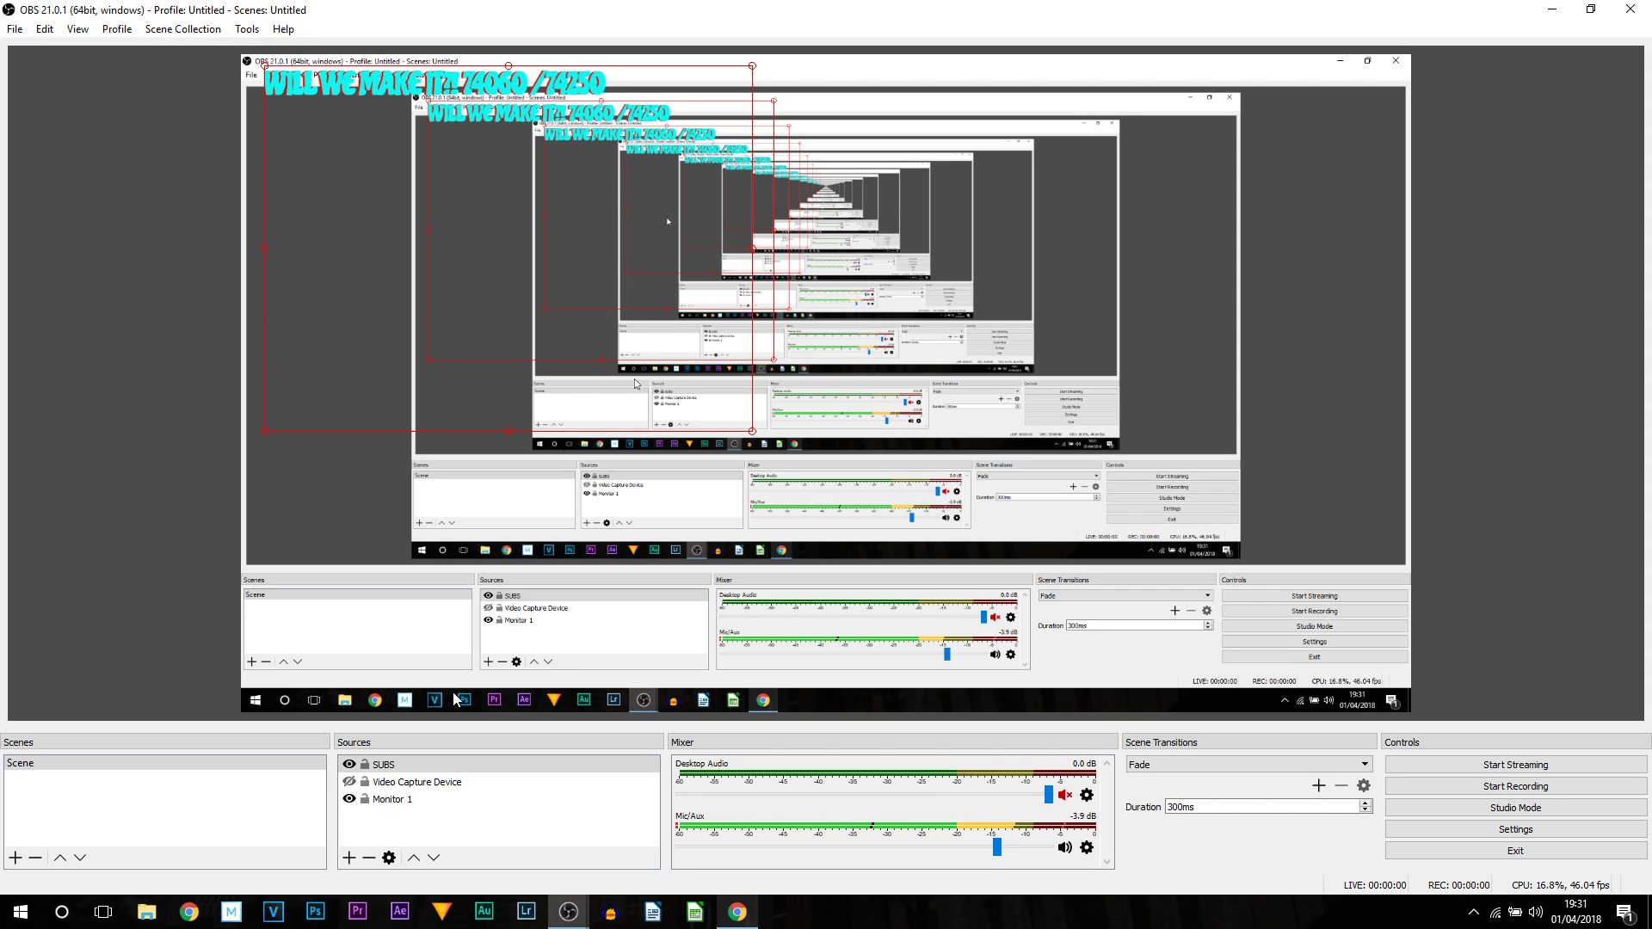
left_click_drag(404, 98, 411, 98)
left_click_drag(760, 274, 380, 715)
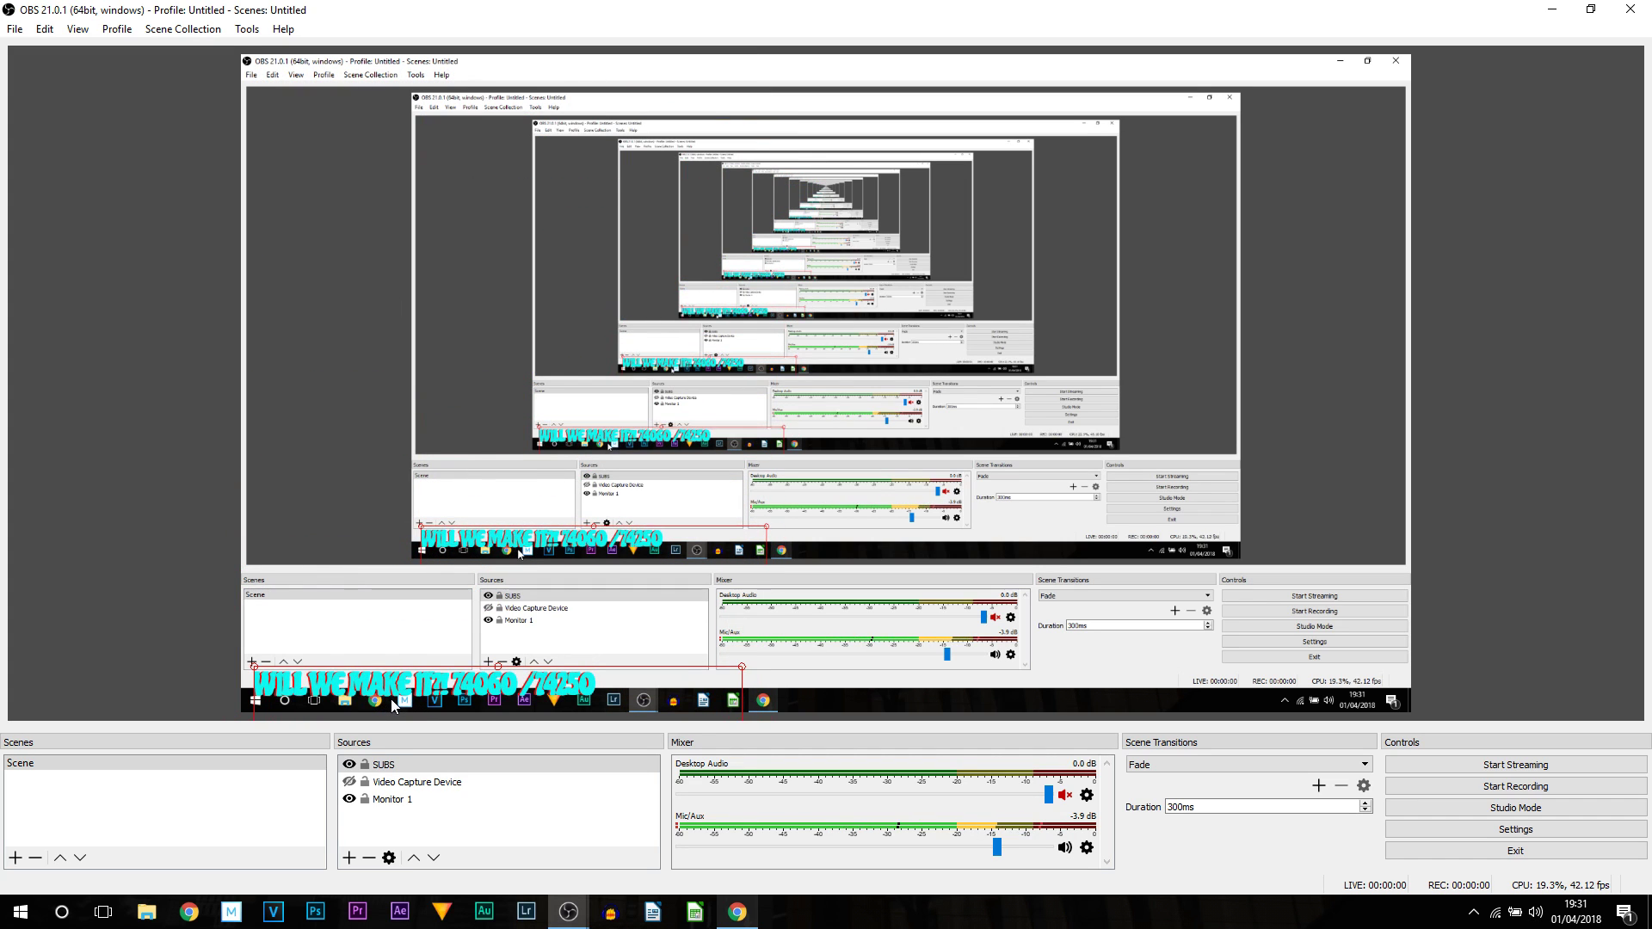
Open the SUBS source's properties, showing width 800, height 600 and 30 FPS
left_click(535, 783)
left_click(564, 817)
left_click(375, 770)
left_click(381, 772)
double_click(381, 771)
left_click(598, 547)
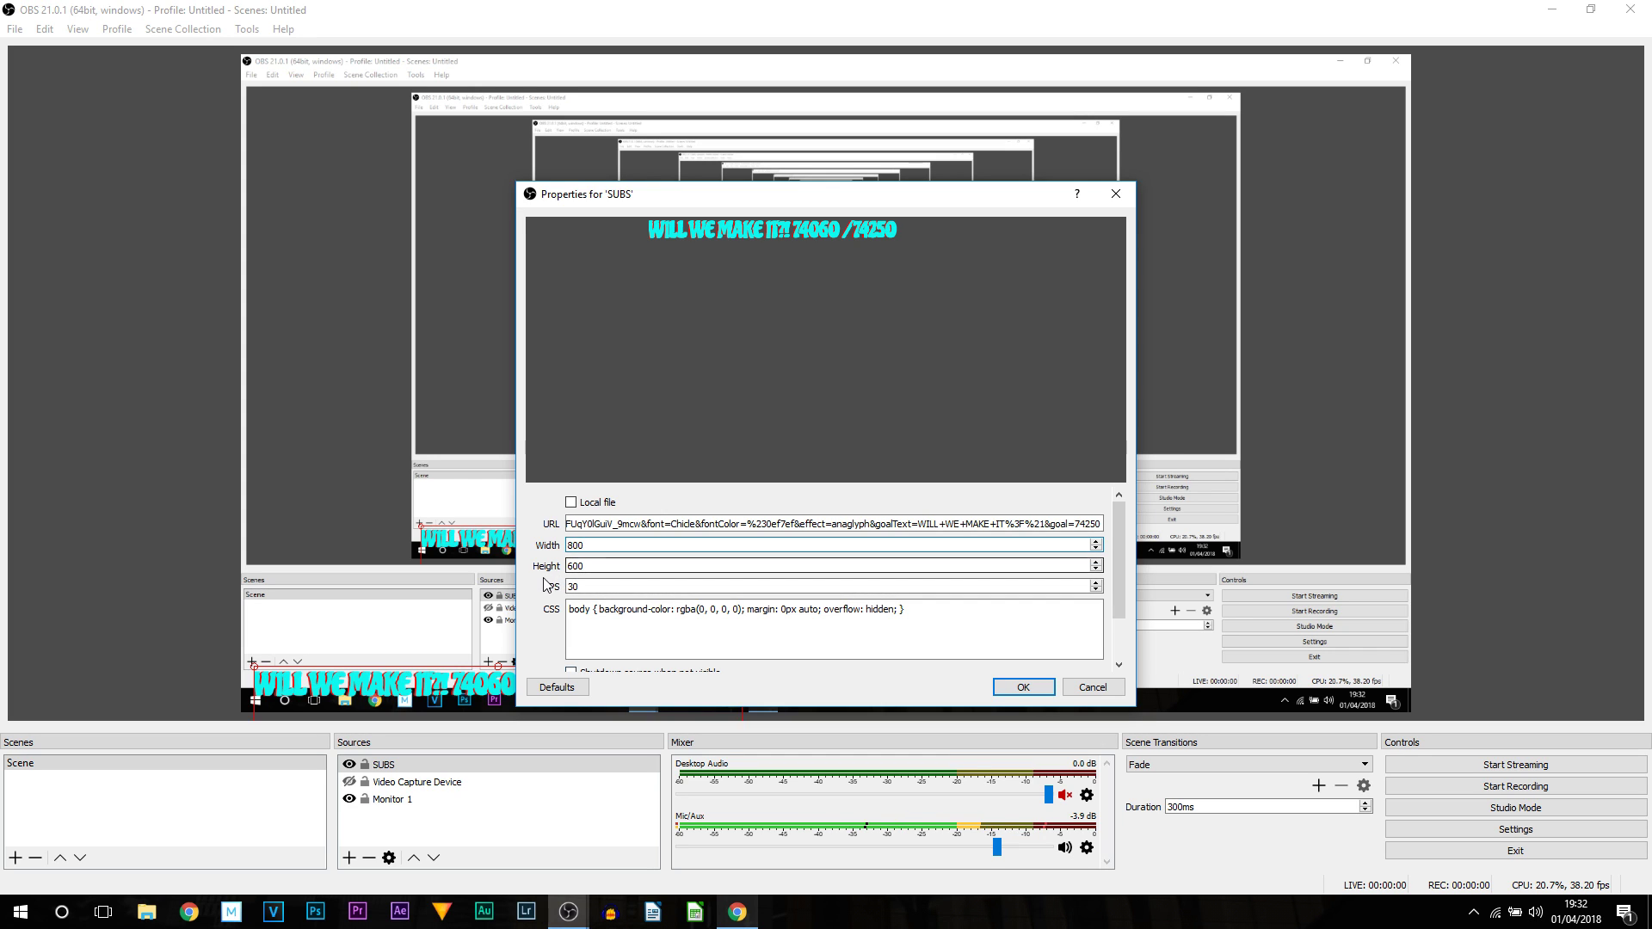
Set the SUBS browser source to width 400 and height 200
double_click(597, 549)
type("400")
double_click(589, 568)
type("20")
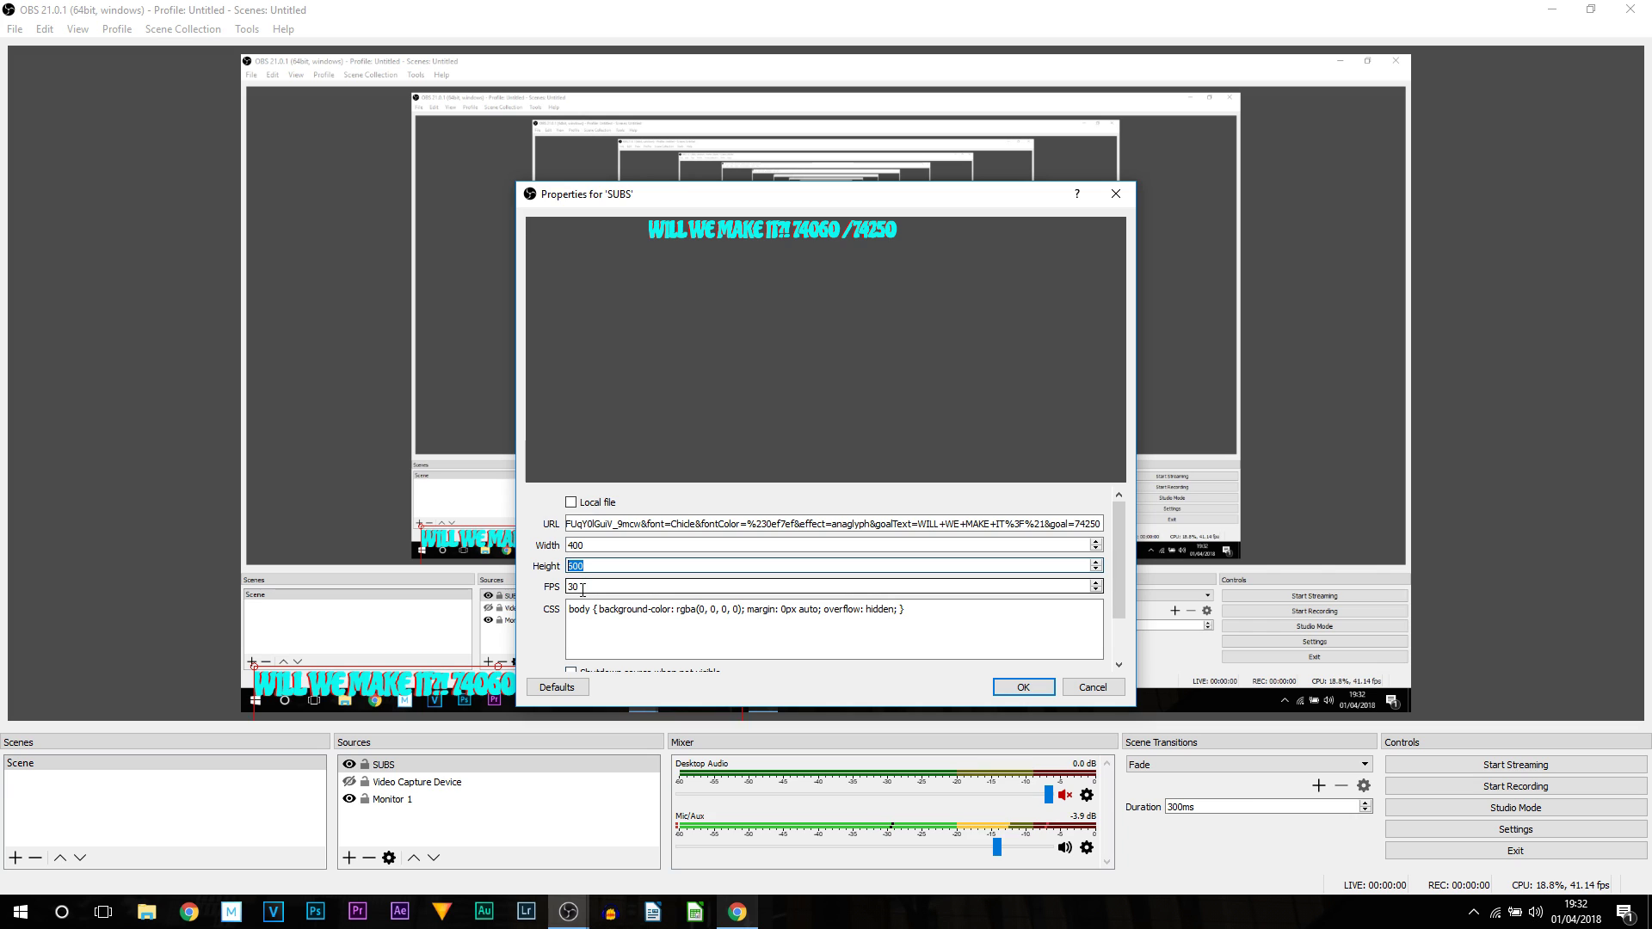
type("0")
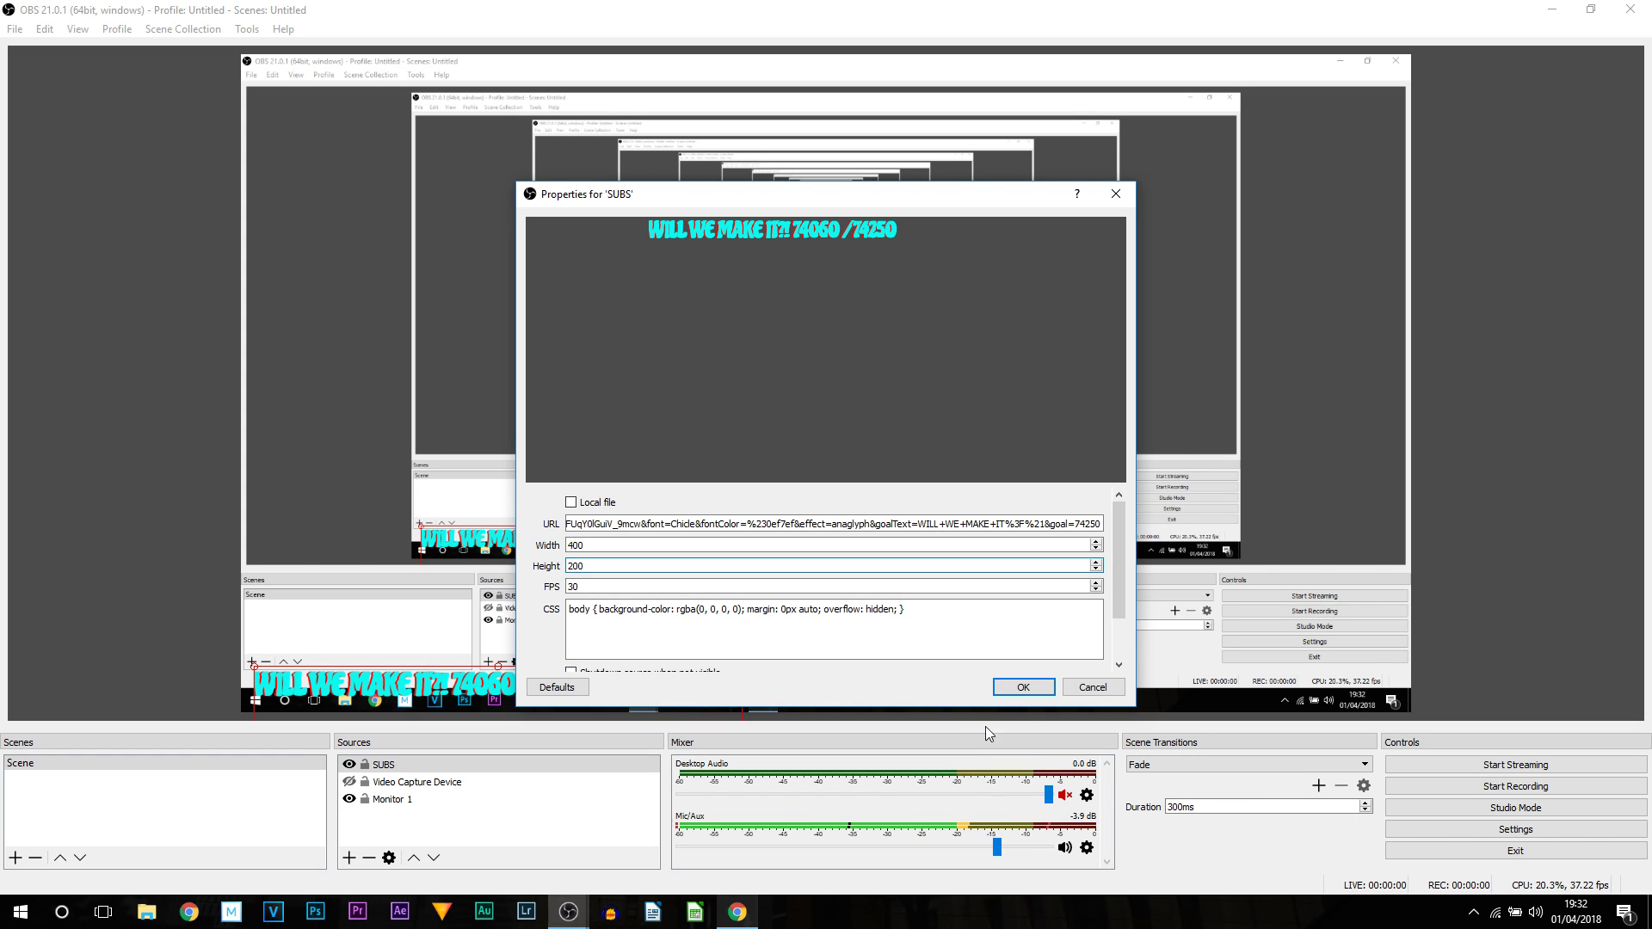
left_click(1041, 687)
Move and resize the counter box within the preview
left_click_drag(443, 701, 442, 642)
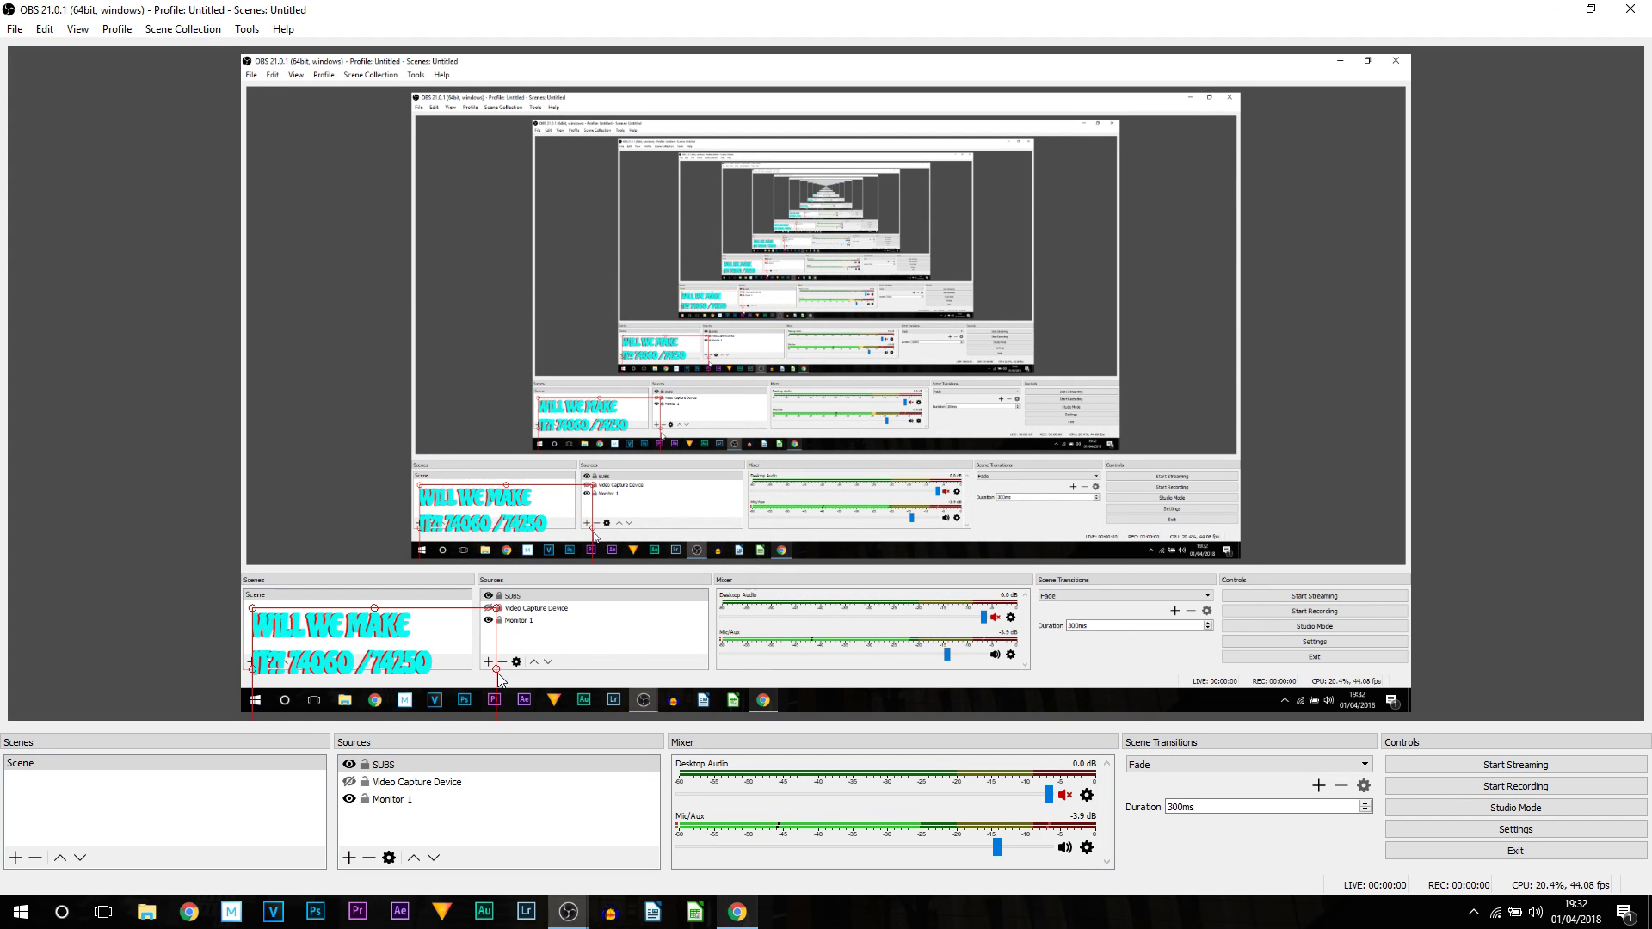
left_click_drag(497, 670, 669, 529)
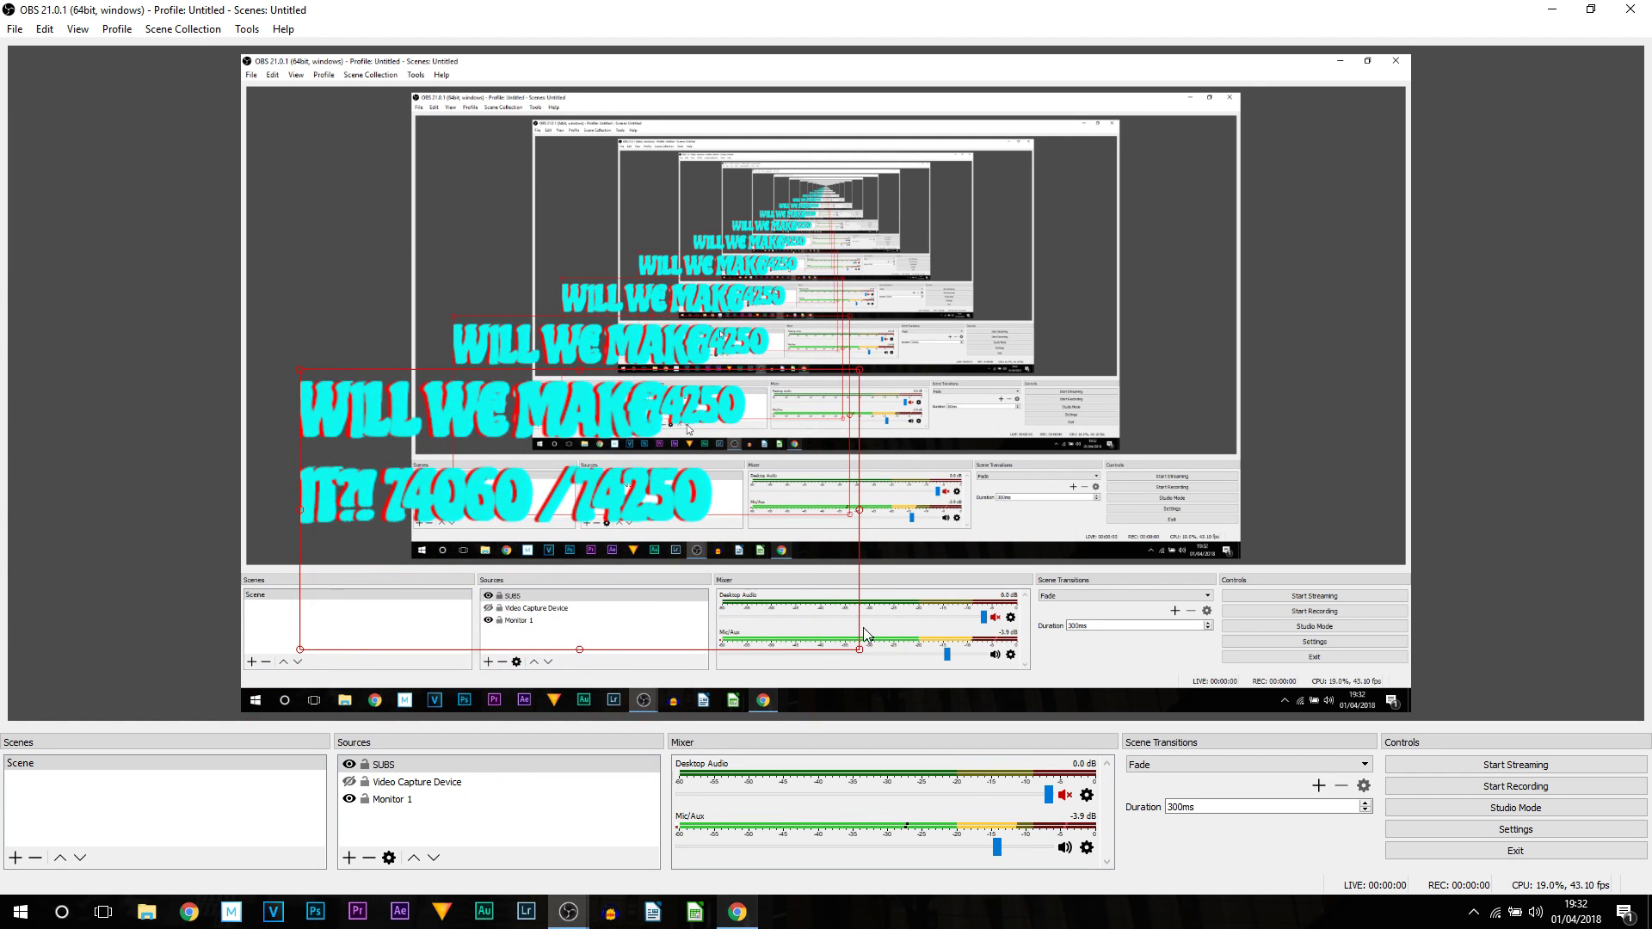
left_click_drag(859, 503, 1039, 502)
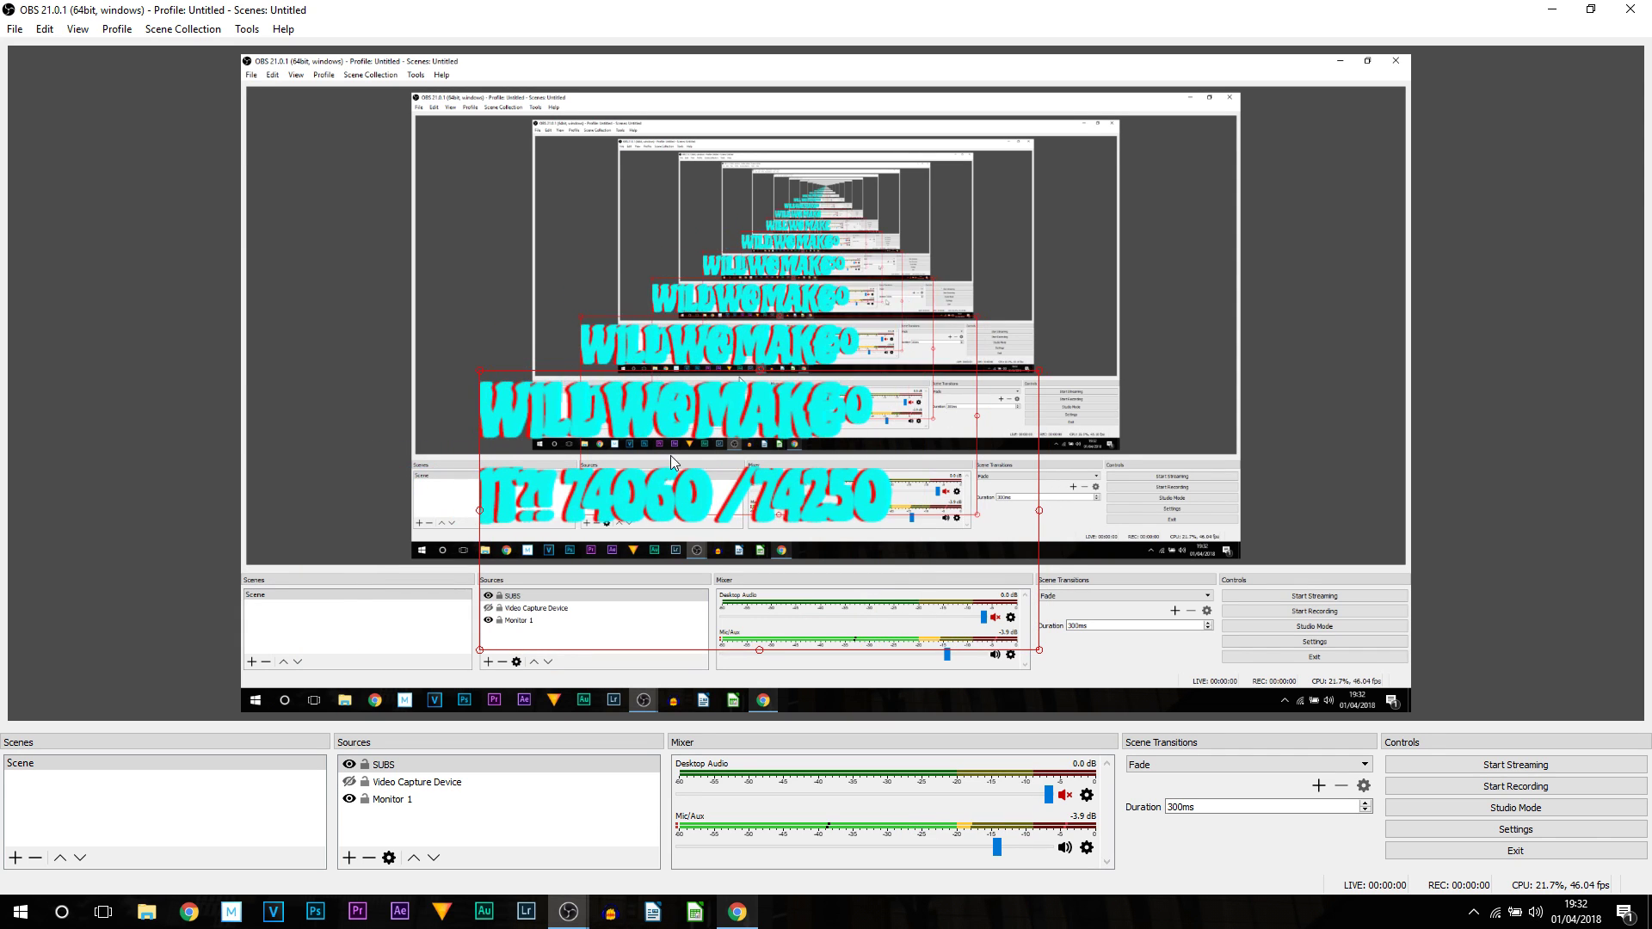
left_click_drag(1039, 511, 358, 633)
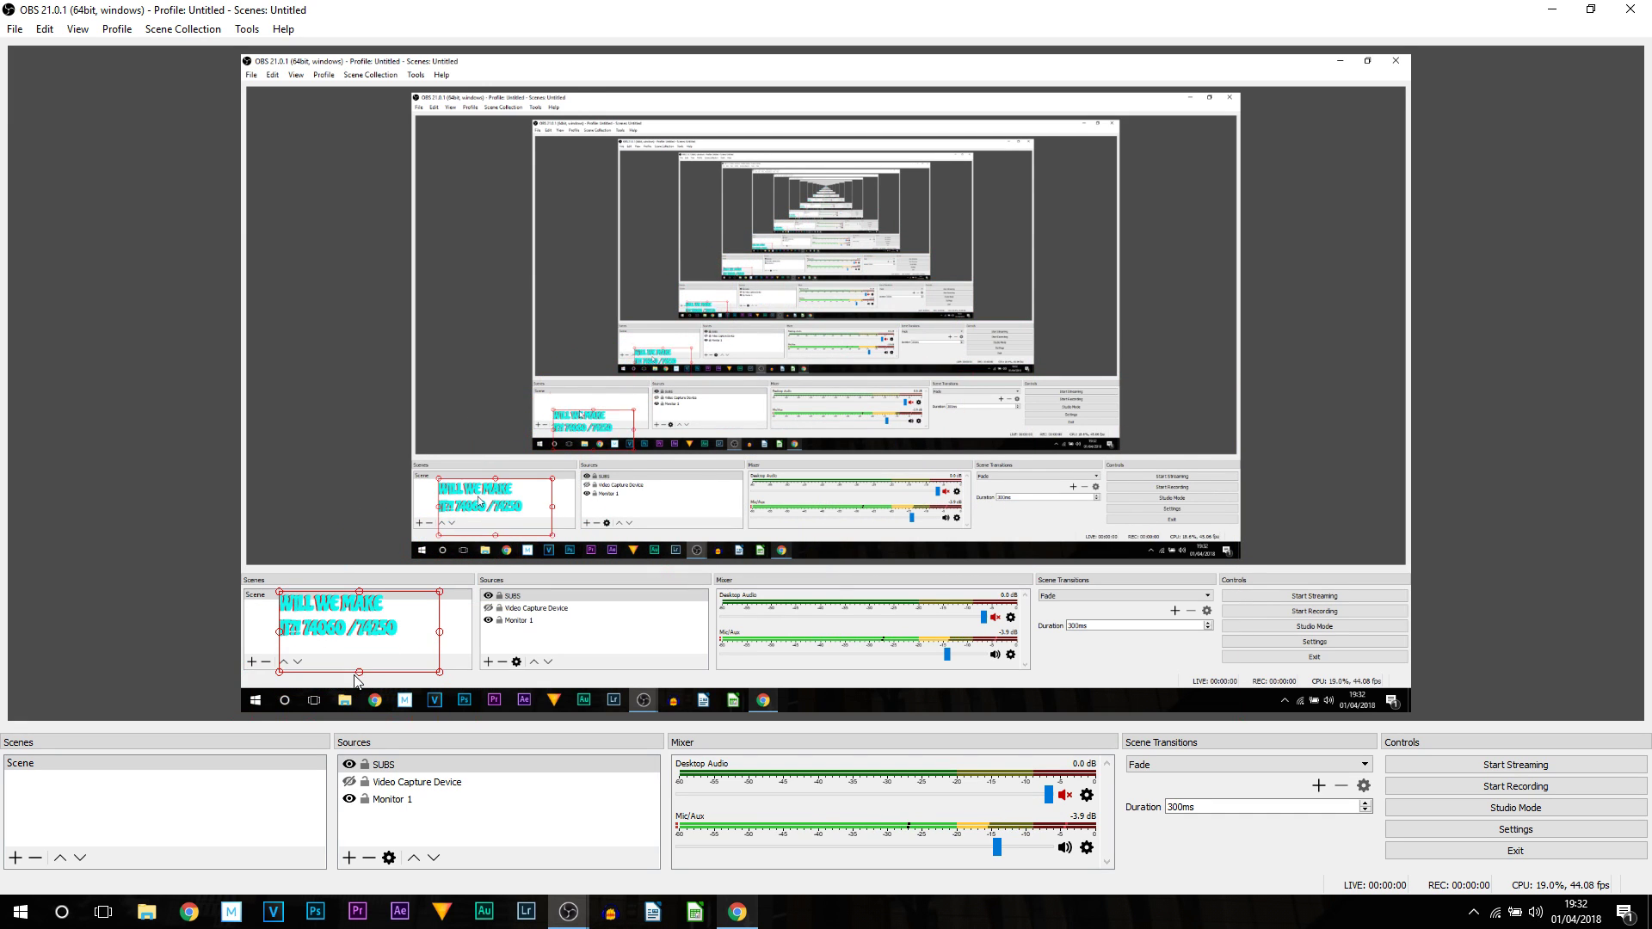
Resize the SUBS source to 550 by 350 in its properties
double_click(383, 764)
double_click(574, 545)
type("550")
key("Tab")
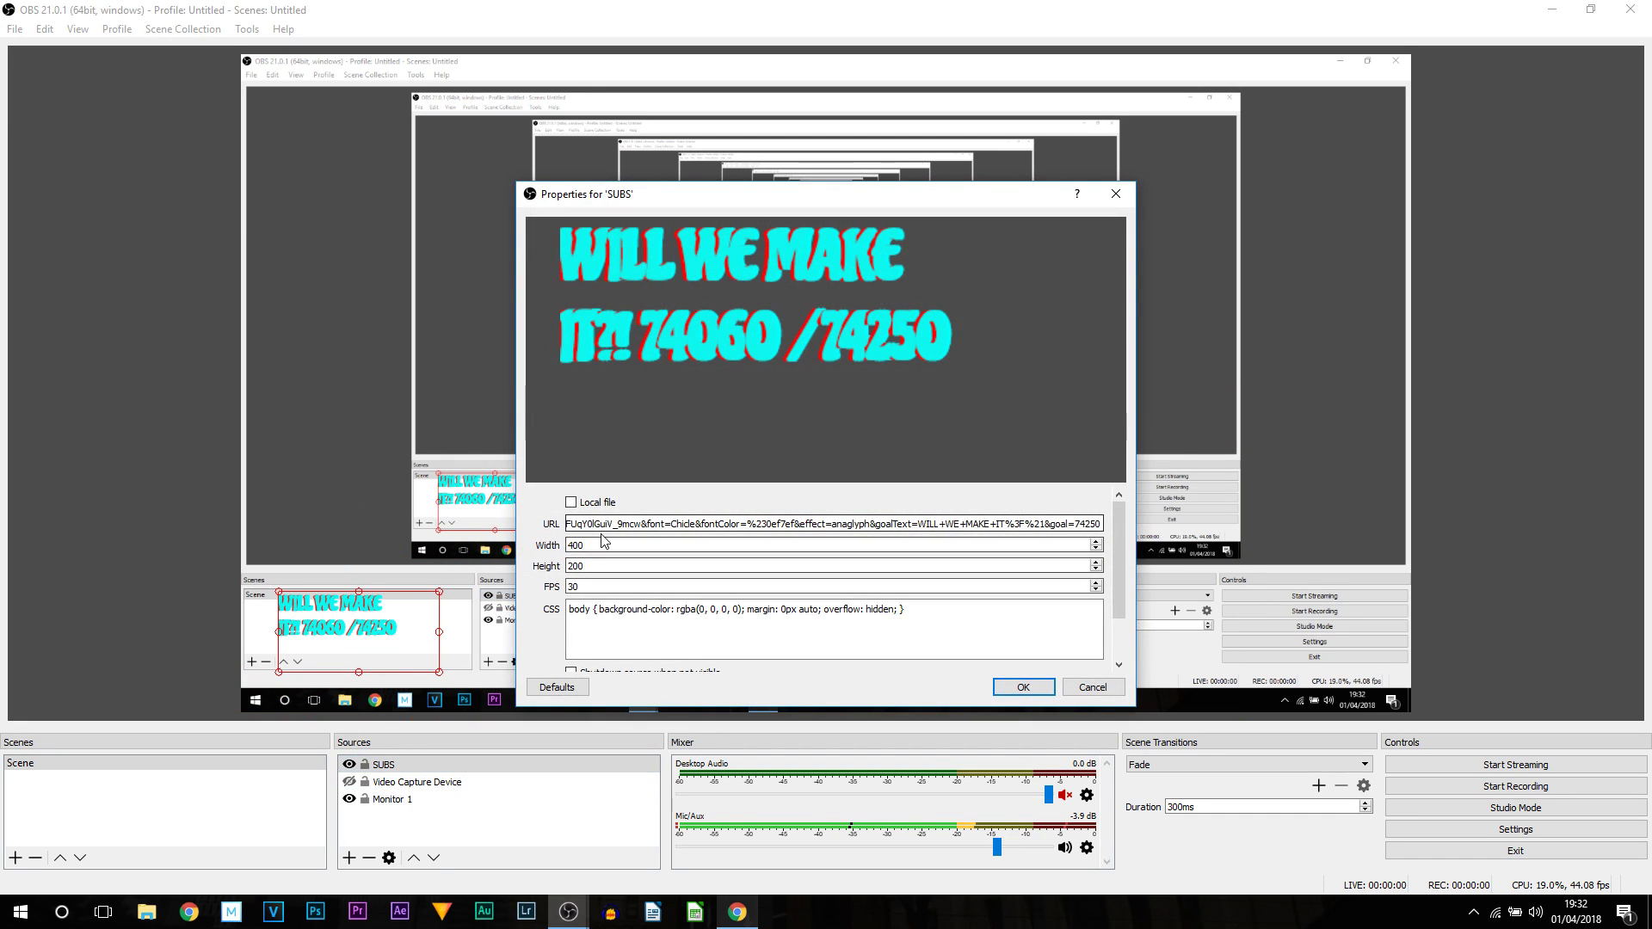
type("350")
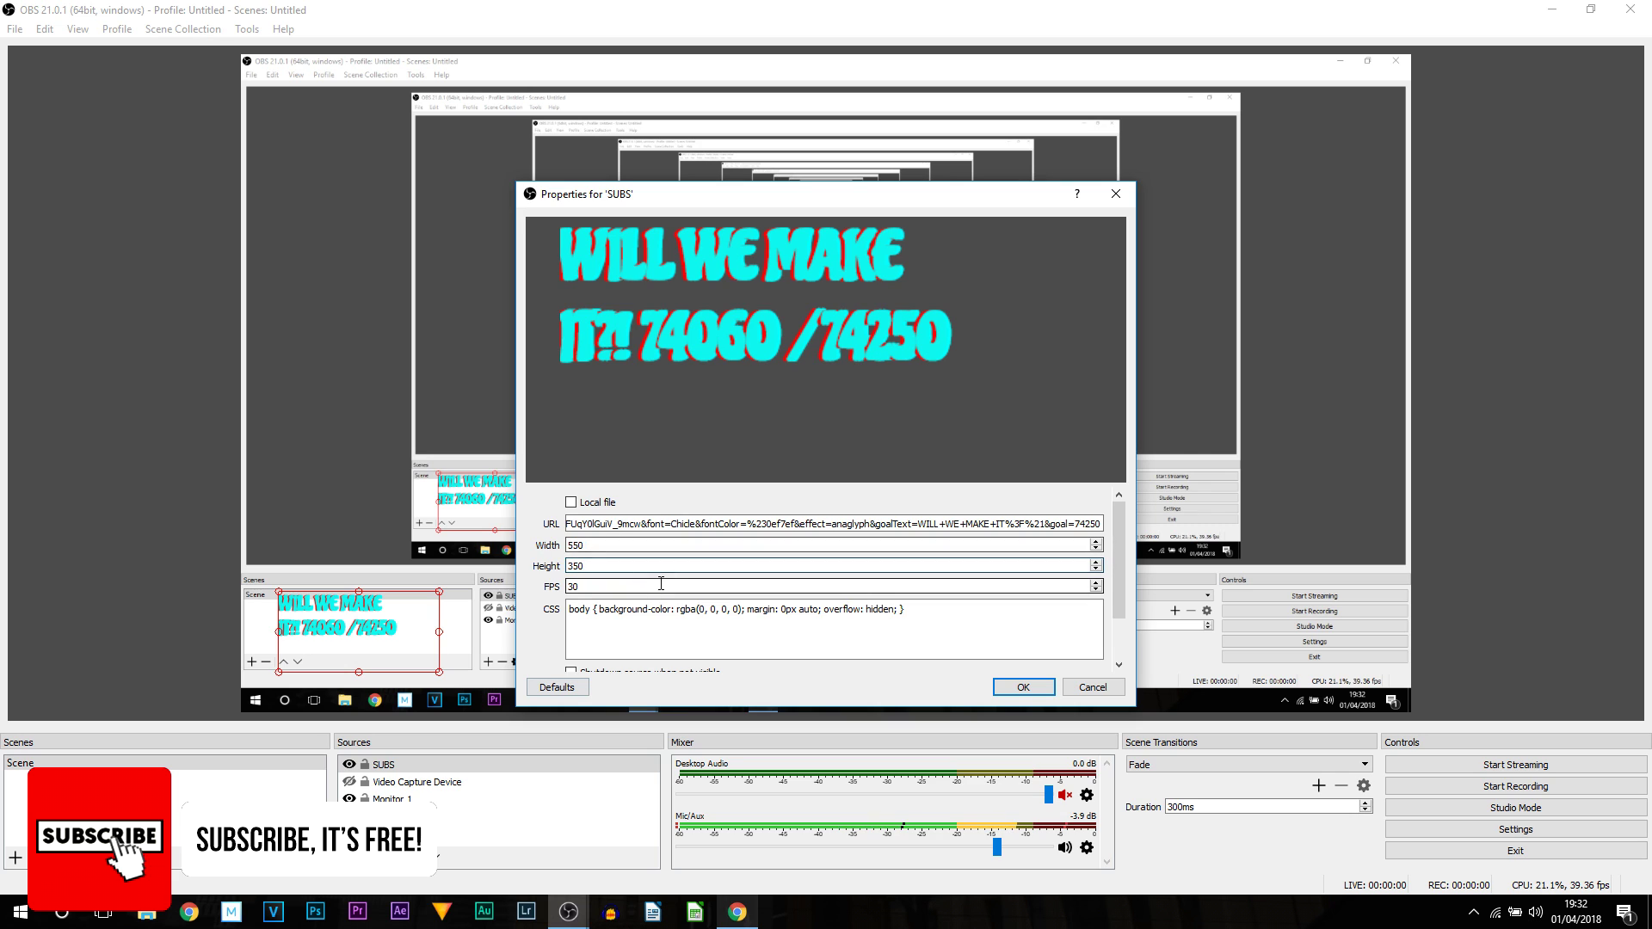
scroll(822, 637, "down", 2)
left_click(1039, 690)
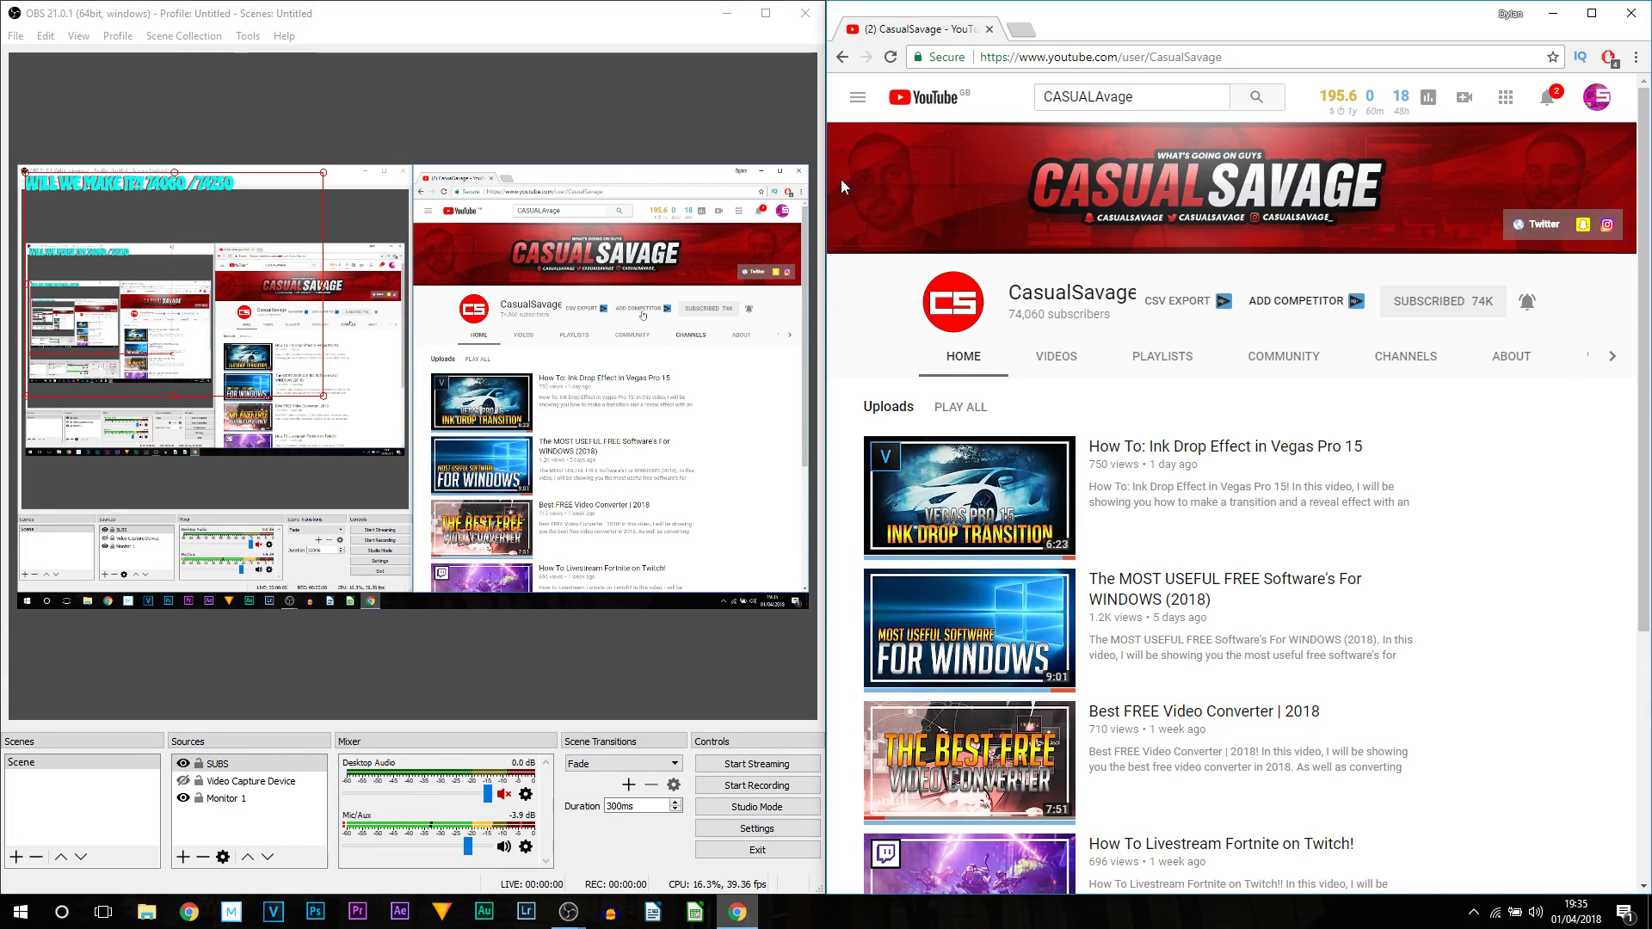
left_click(194, 16)
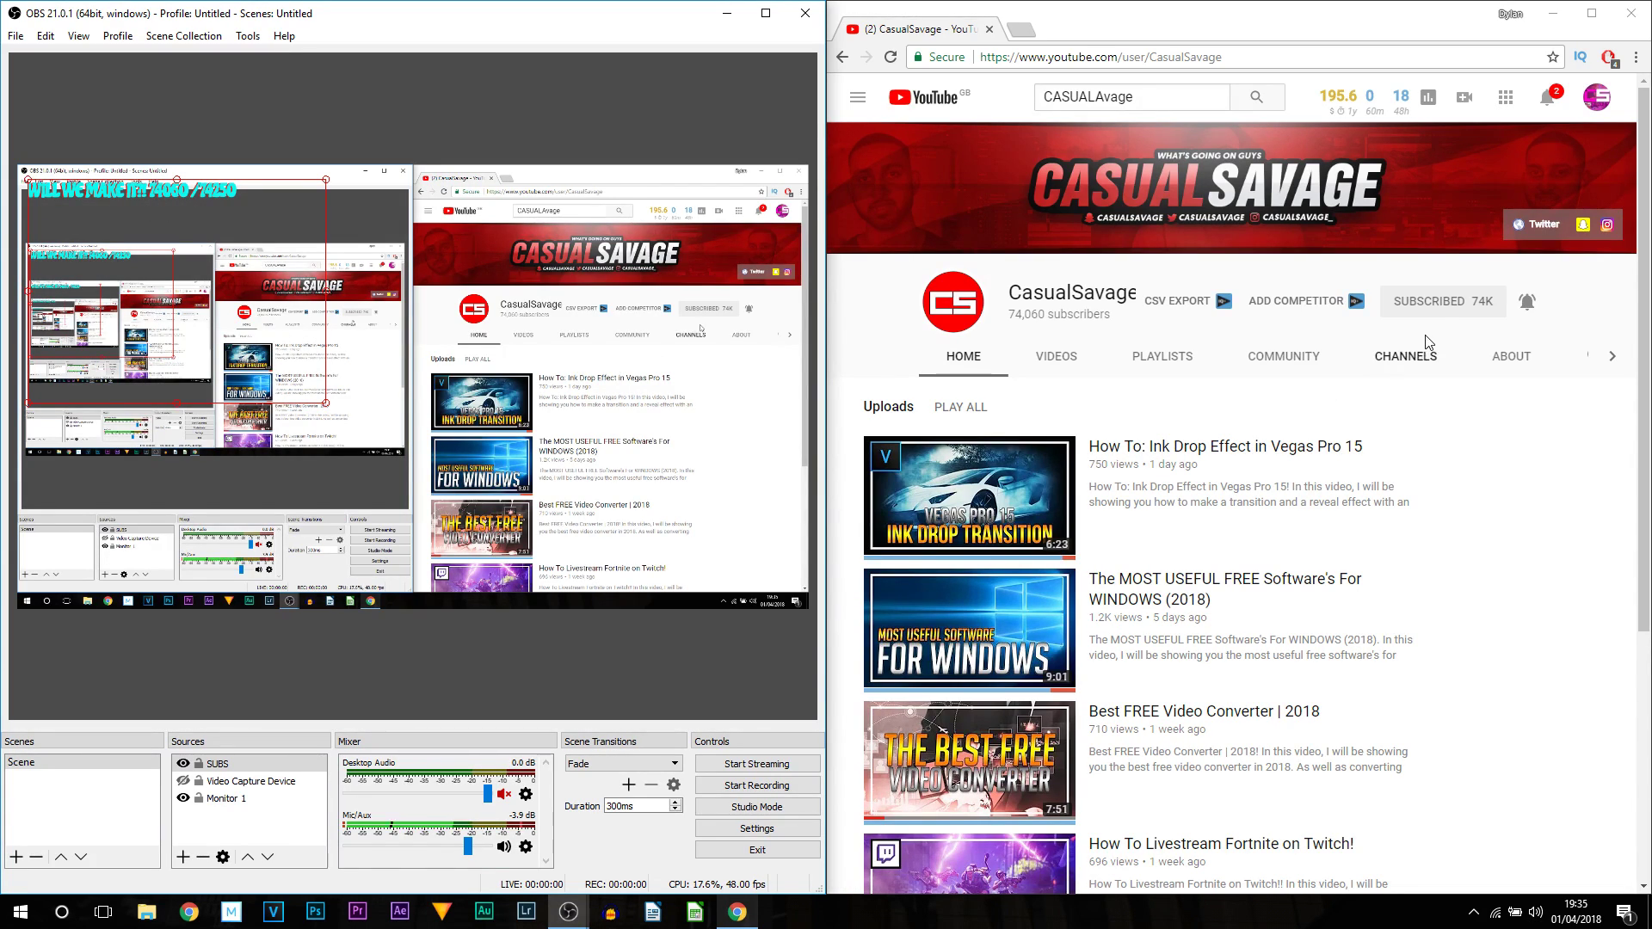
left_click(1436, 310)
left_click(1435, 309)
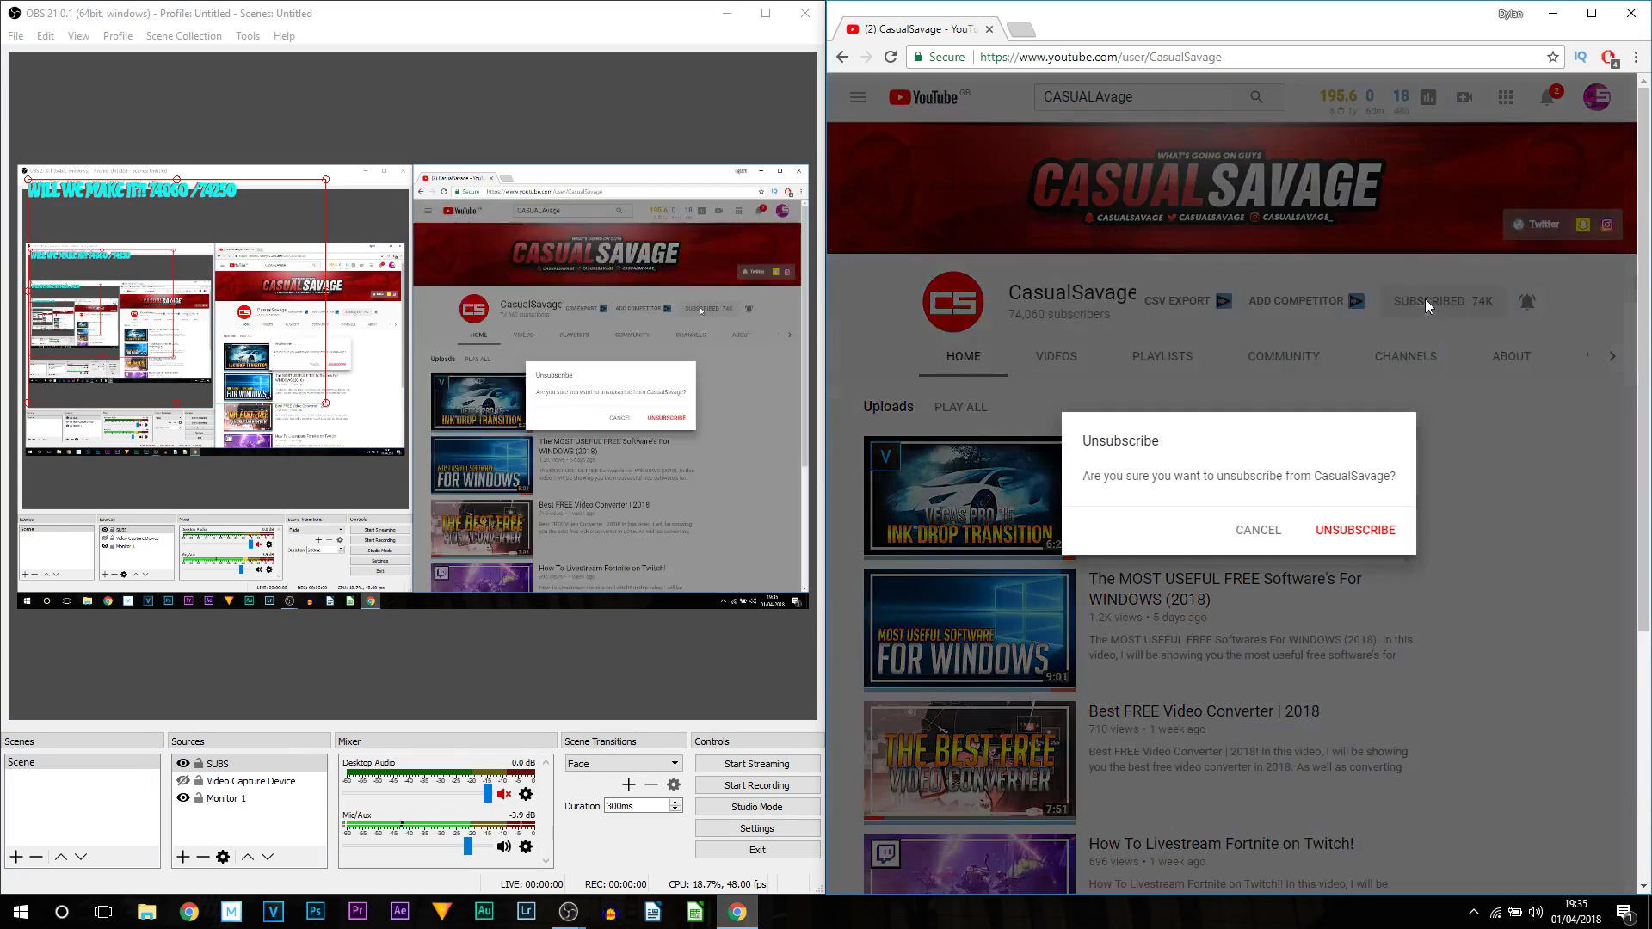
left_click(1368, 528)
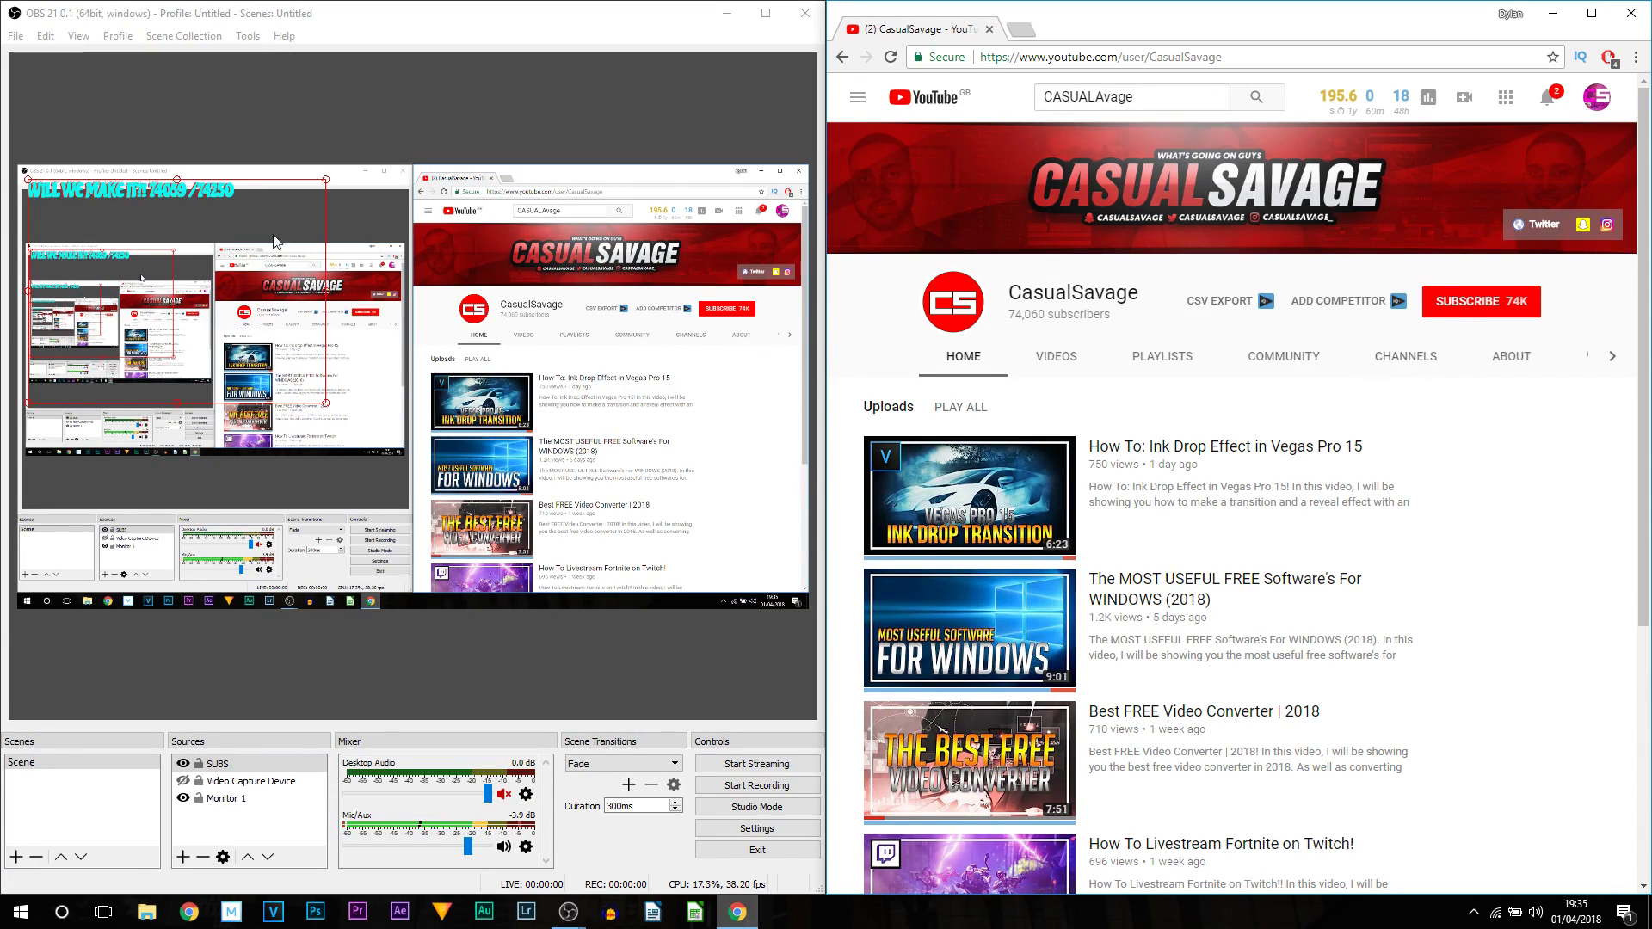
left_click(1475, 311)
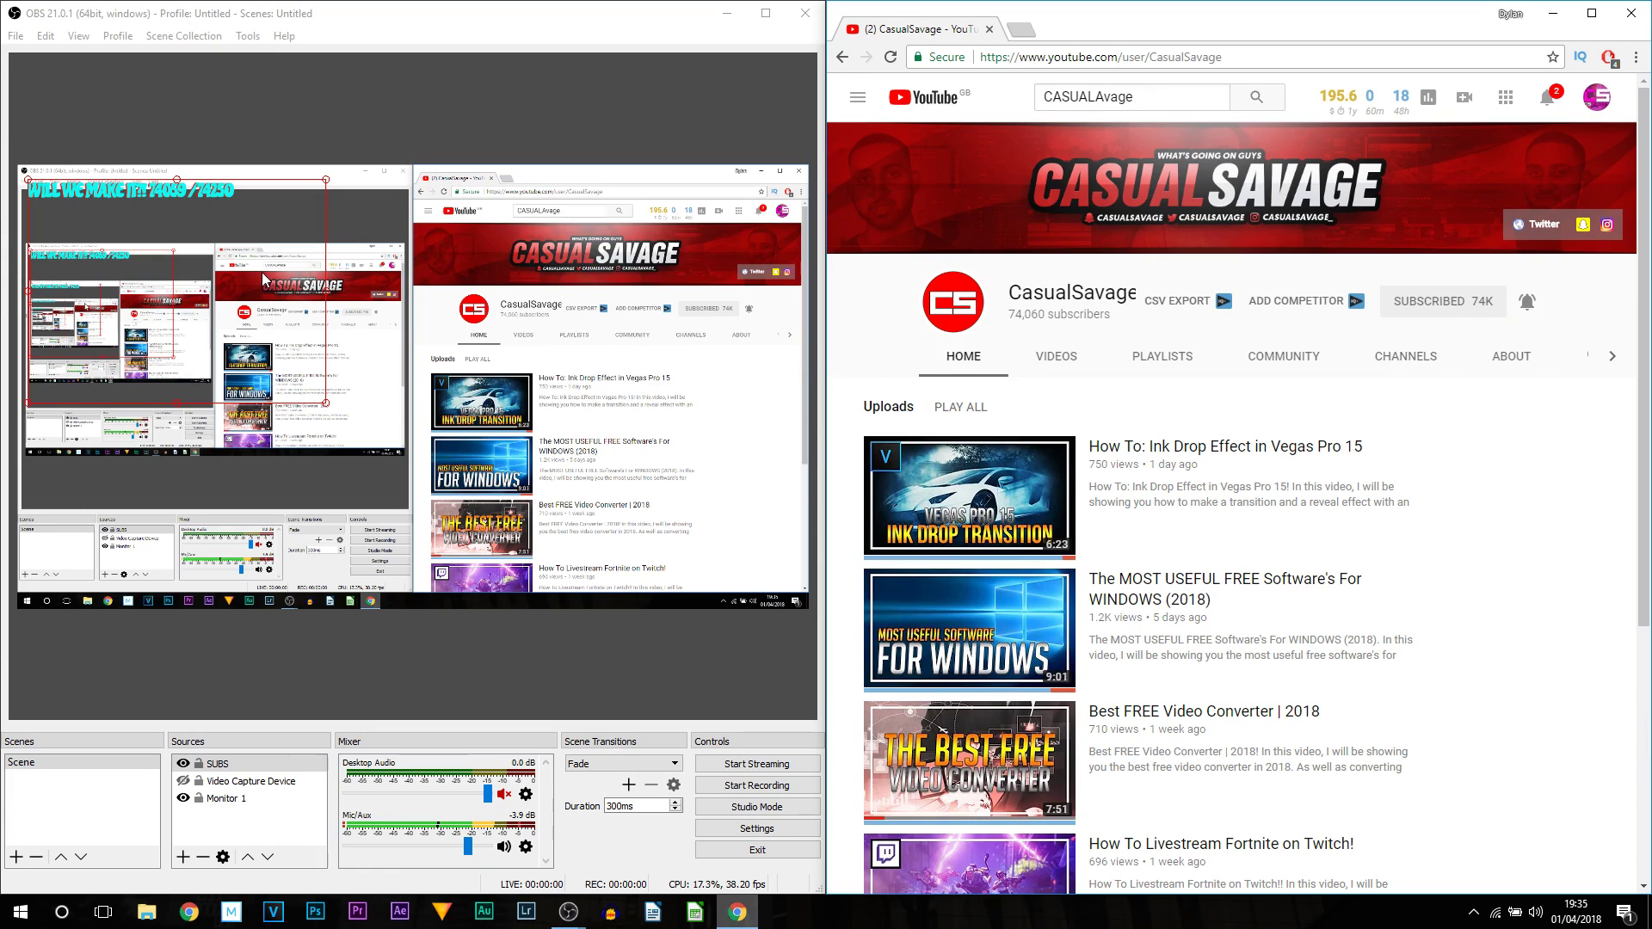